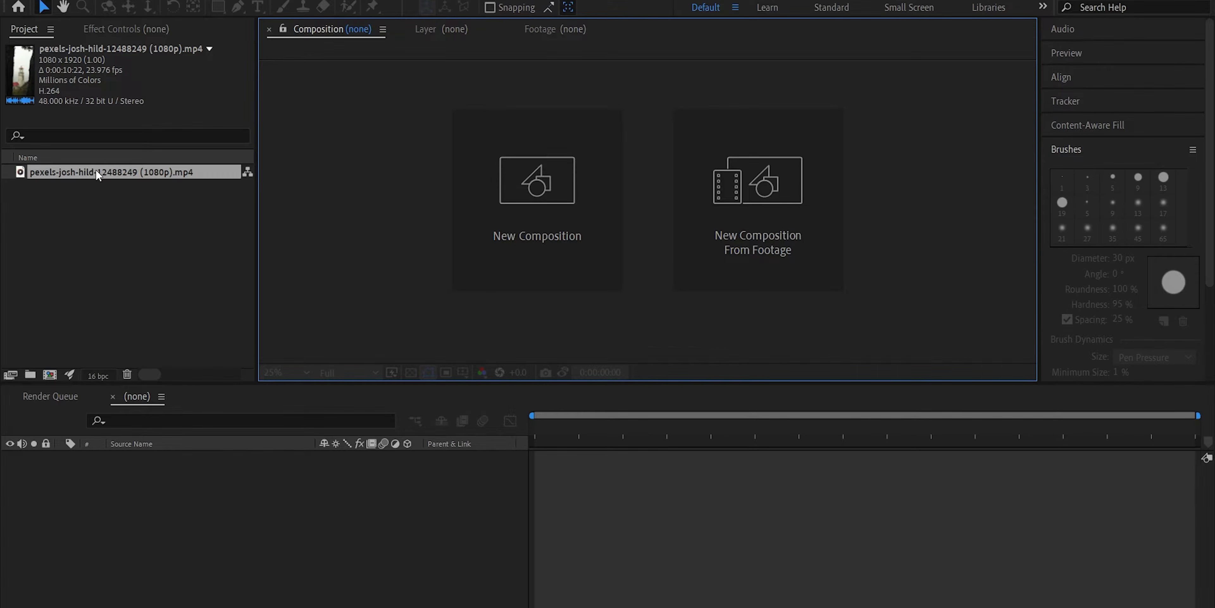
pyautogui.moveTo(92, 165); pyautogui.dragTo(212, 524)
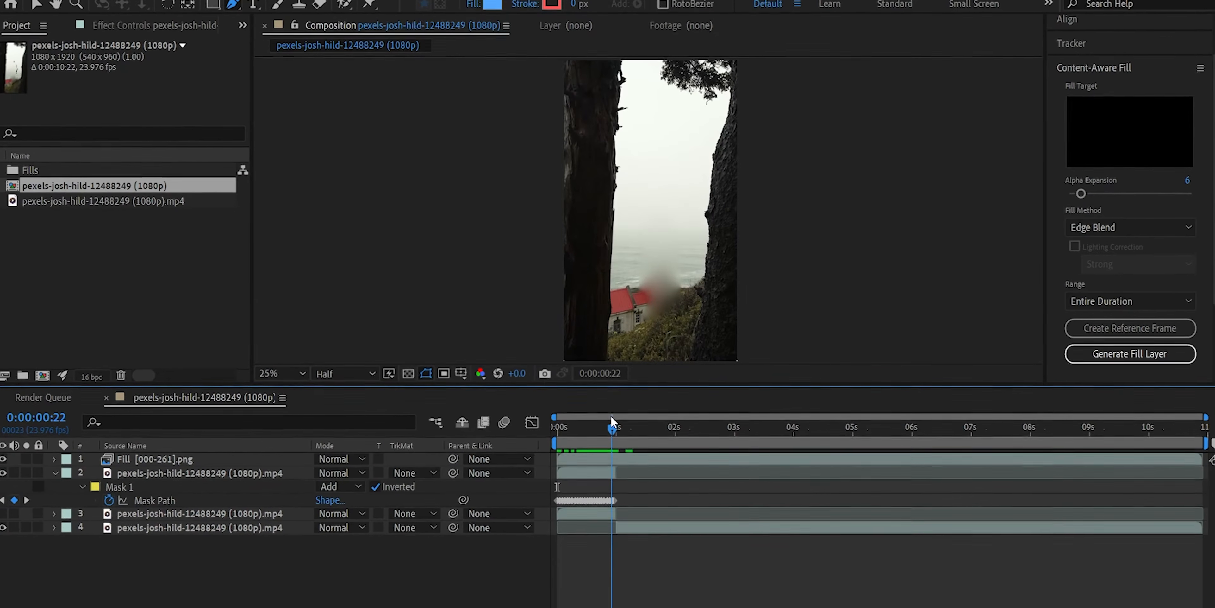
pyautogui.moveTo(588, 420); pyautogui.dragTo(562, 426)
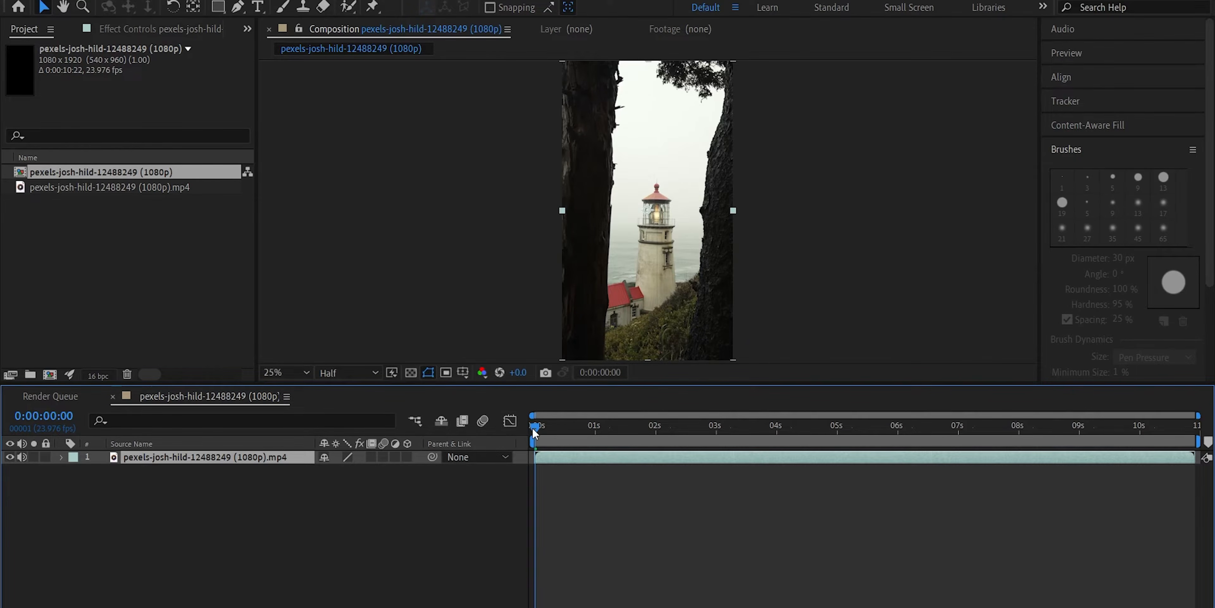
pyautogui.moveTo(534, 432); pyautogui.dragTo(565, 433)
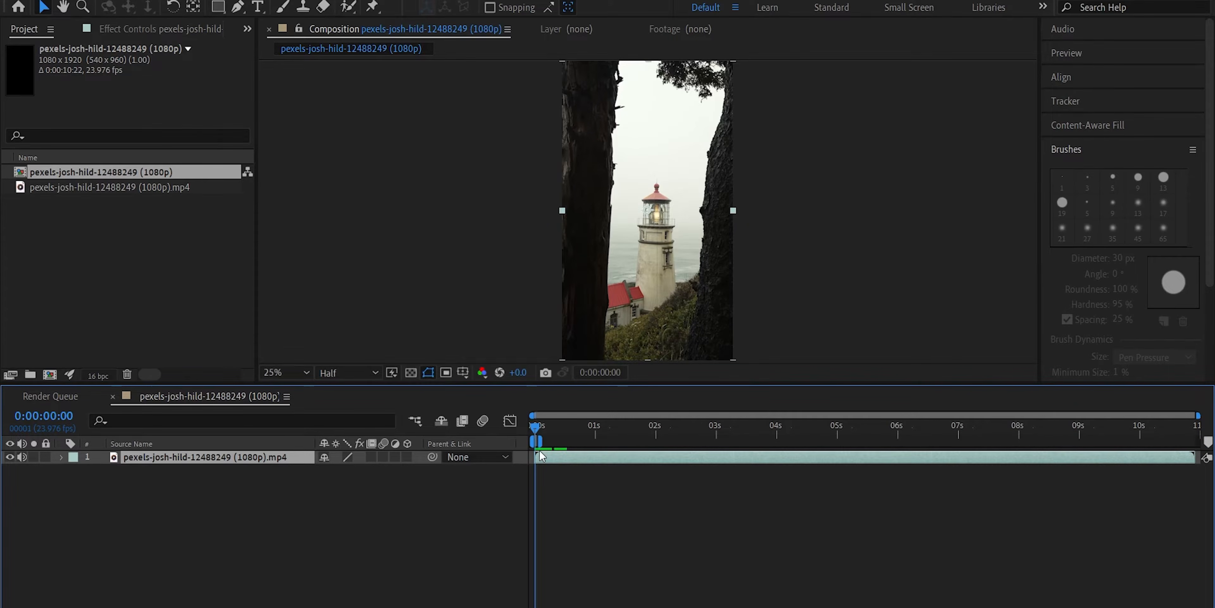
# Add the composition to the render queue and set its output format to JPEG Sequence
pyautogui.hotkey('ctrl', 'm')
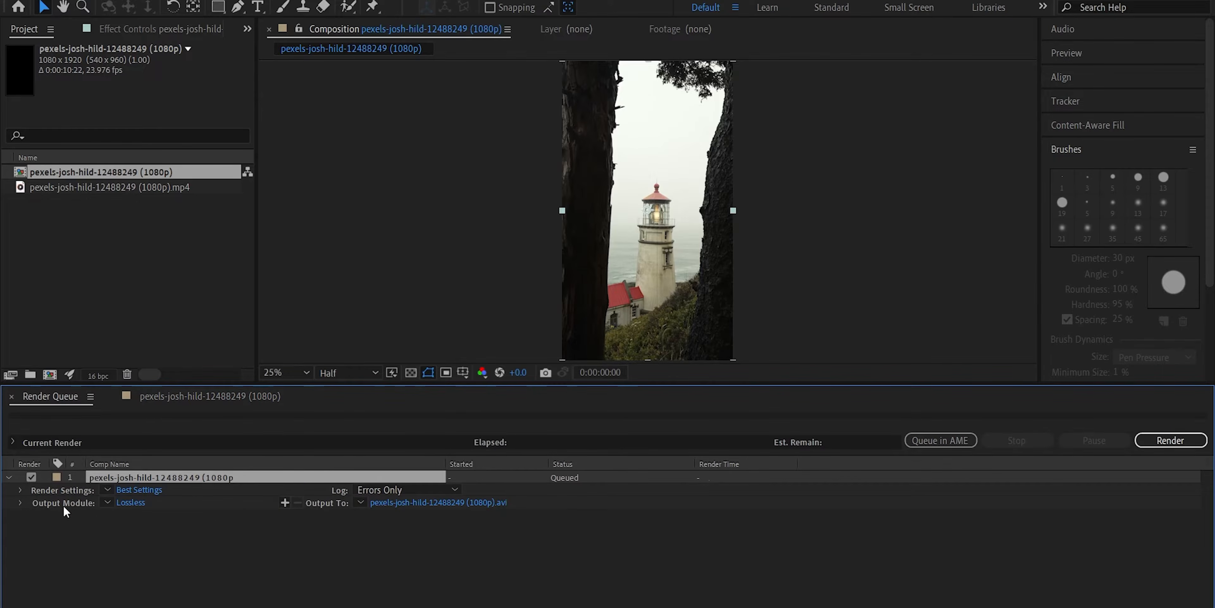
pyautogui.click(130, 503)
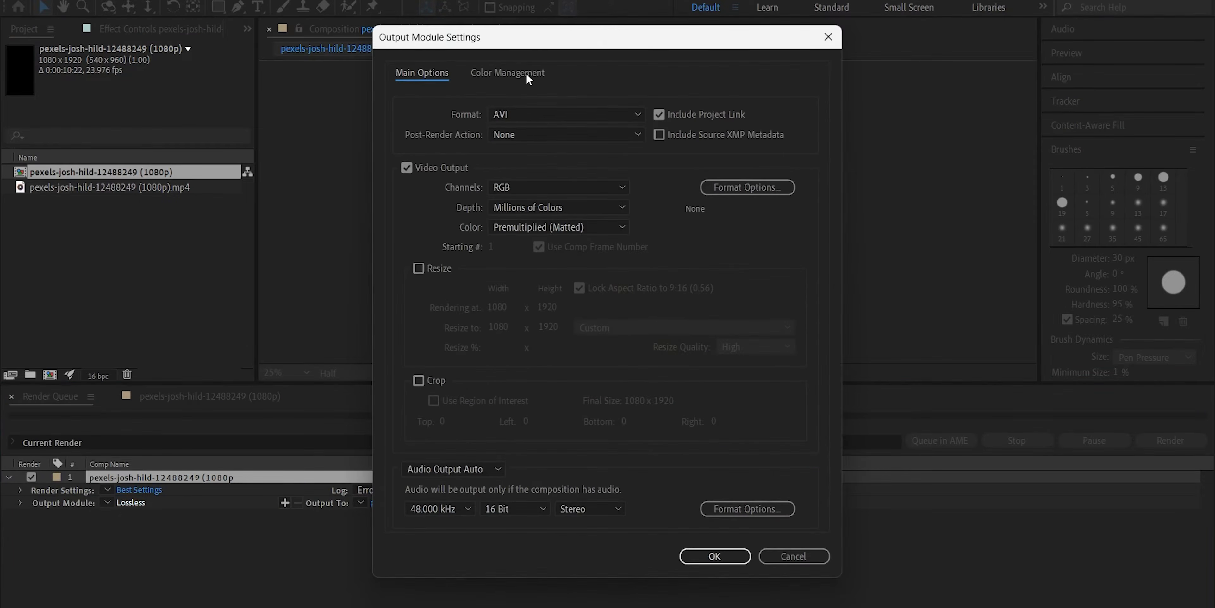
pyautogui.click(512, 116)
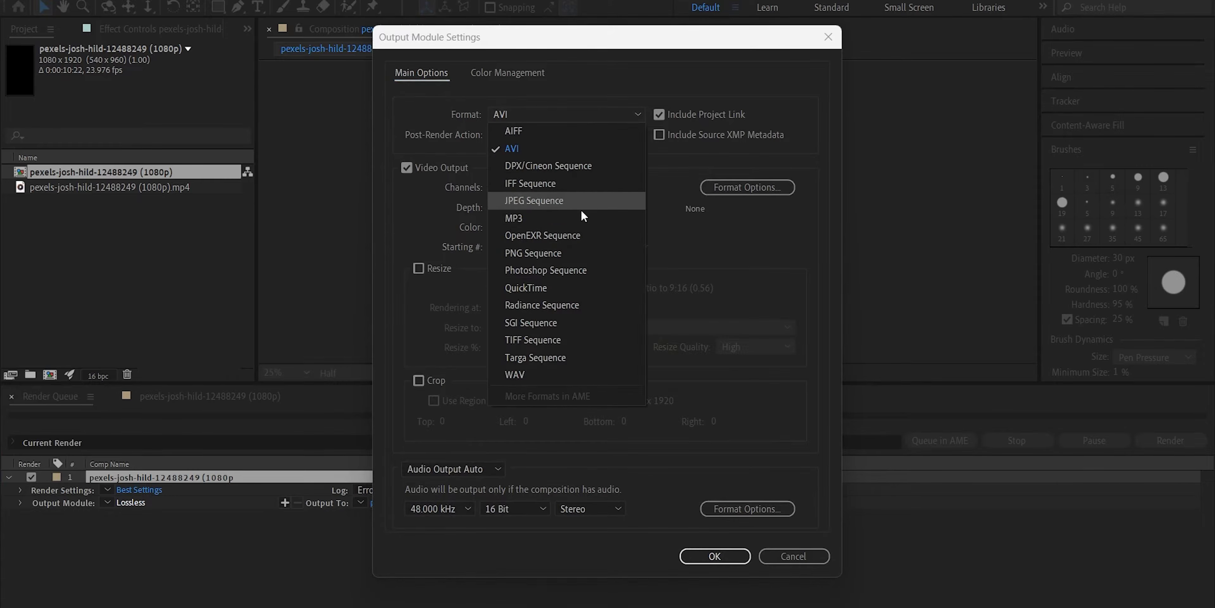
pyautogui.click(562, 201)
pyautogui.click(712, 555)
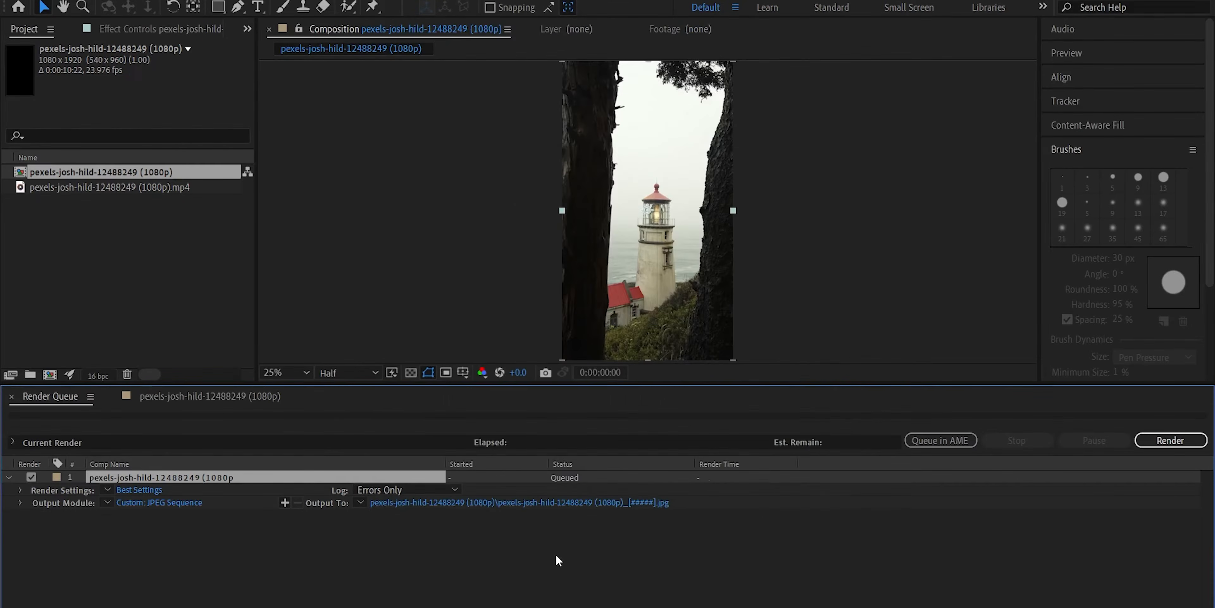
# Name the output file "photo 1", save it to the desktop location and render the frame
pyautogui.click(391, 504)
pyautogui.write('photo 1')
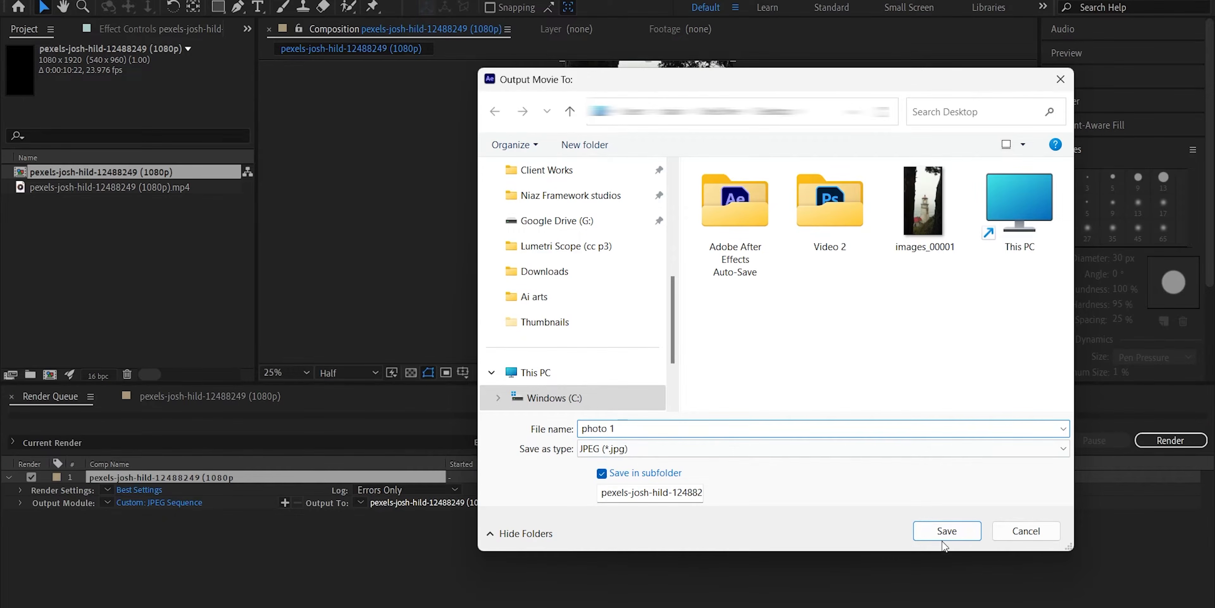
pyautogui.click(943, 539)
pyautogui.click(1181, 442)
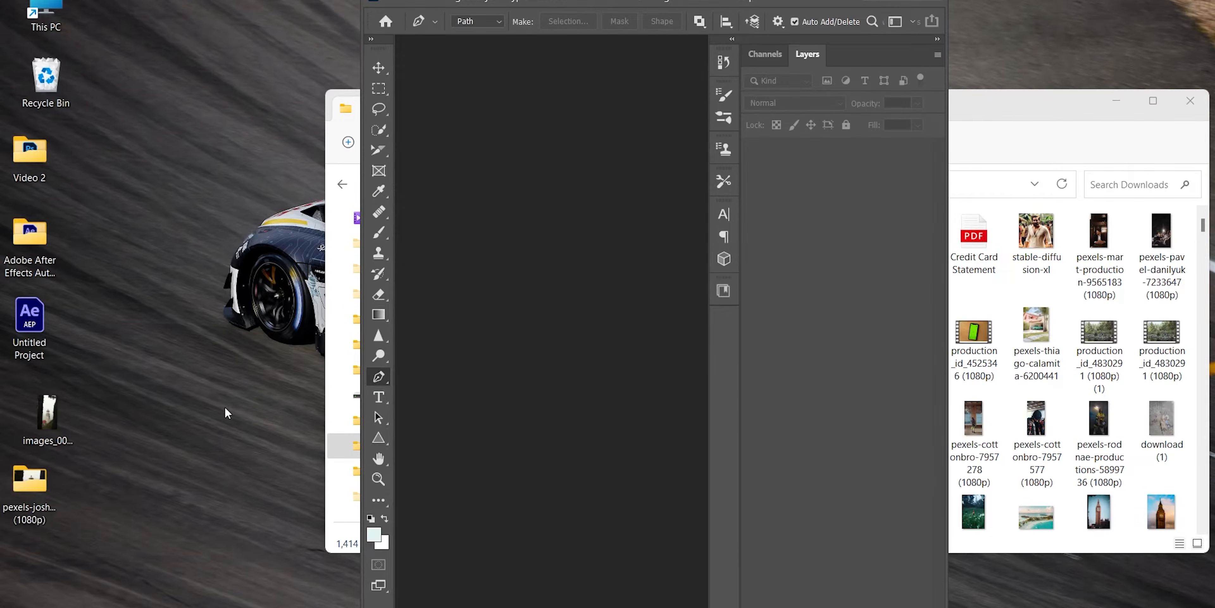
# Switch to Photoshop with the exported images_00001 frame, unlock its Background layer and duplicate it
pyautogui.moveTo(47, 412); pyautogui.dragTo(512, 325)
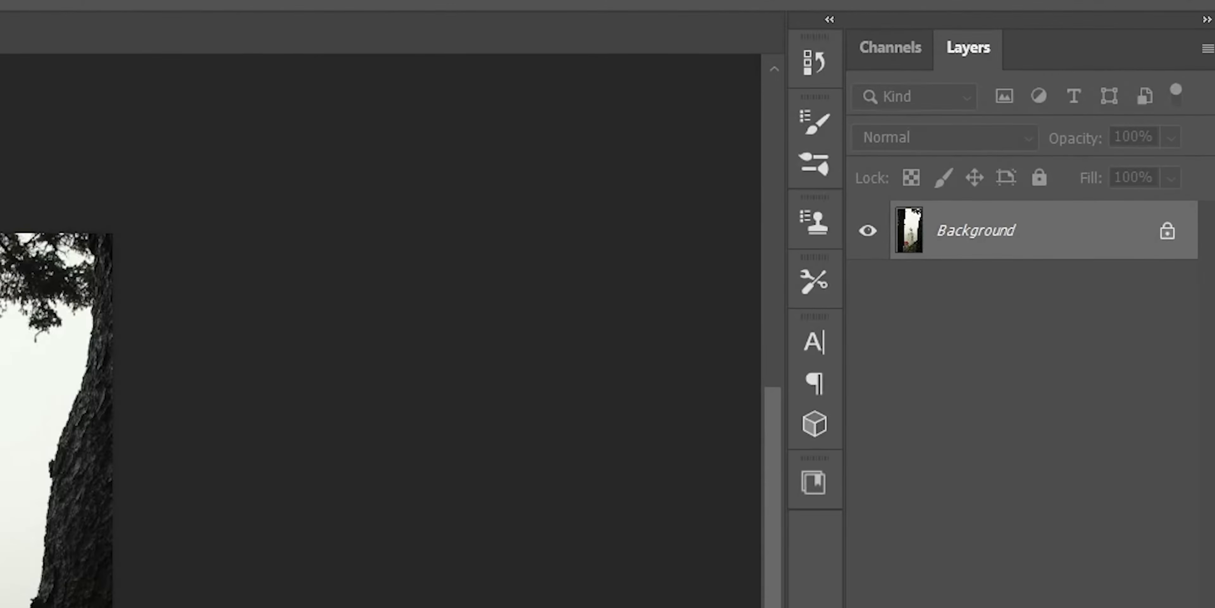
pyautogui.click(1165, 236)
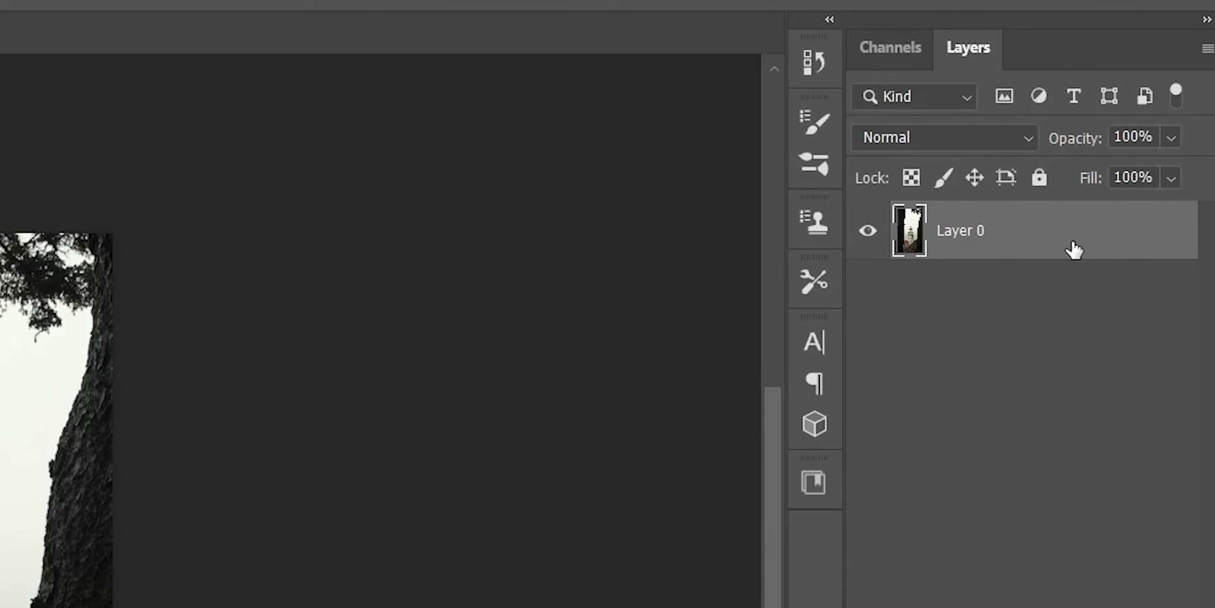
pyautogui.hotkey('ctrl', 'j')
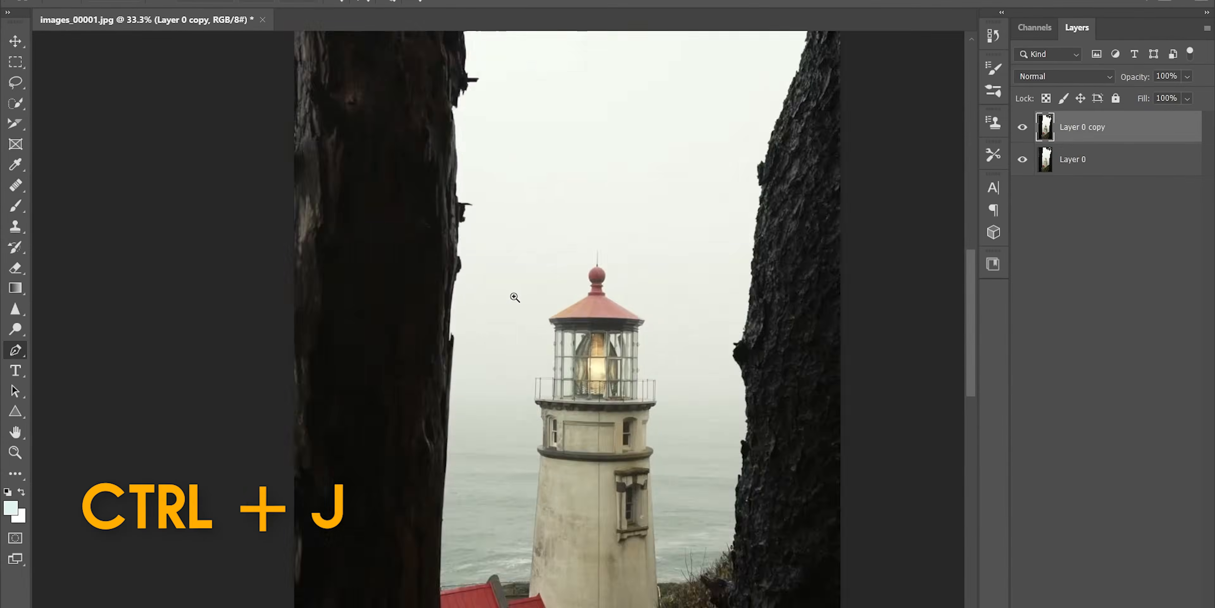
# Start a Pen path beside the small red roof and trace up the lighthouse's left wall to the stone ledge
pyautogui.scroll(2, 515, 297)
pyautogui.press('v')
pyautogui.scroll(1, 718, 508)
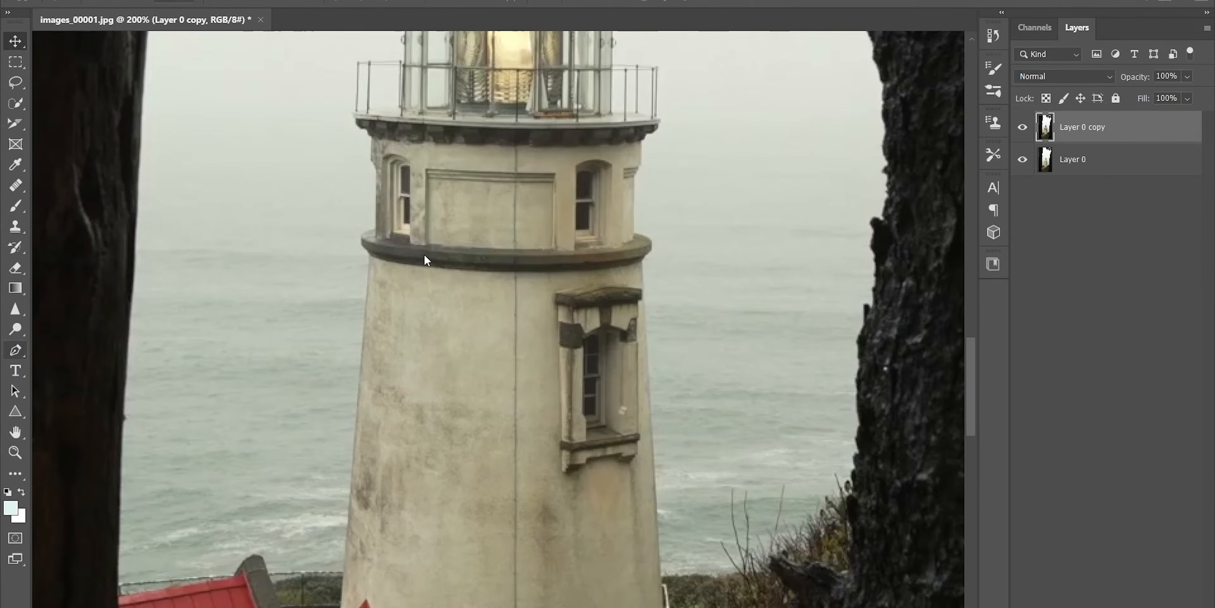
pyautogui.scroll(-5, 448, 288)
pyautogui.scroll(5, 323, 203)
pyautogui.click(308, 357)
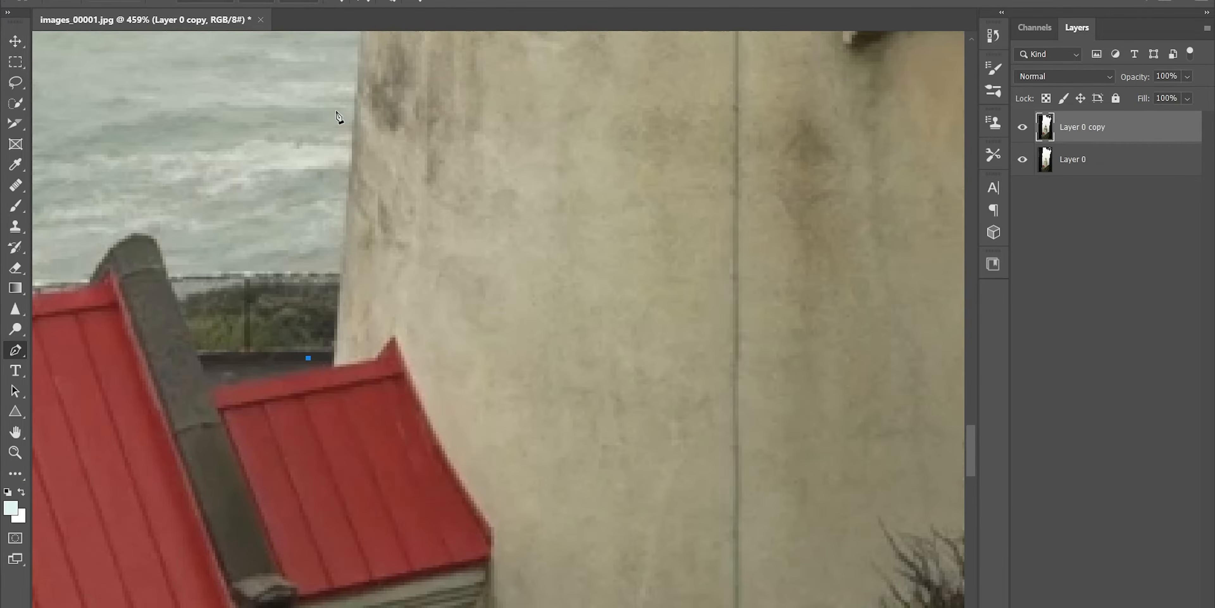
pyautogui.click(346, 76)
pyautogui.moveTo(465, 20)
pyautogui.mouseDown()
pyautogui.moveTo(480, 268)
pyautogui.moveTo(467, 21)
pyautogui.mouseUp()
pyautogui.moveTo(462, 225); pyautogui.dragTo(567, 603)
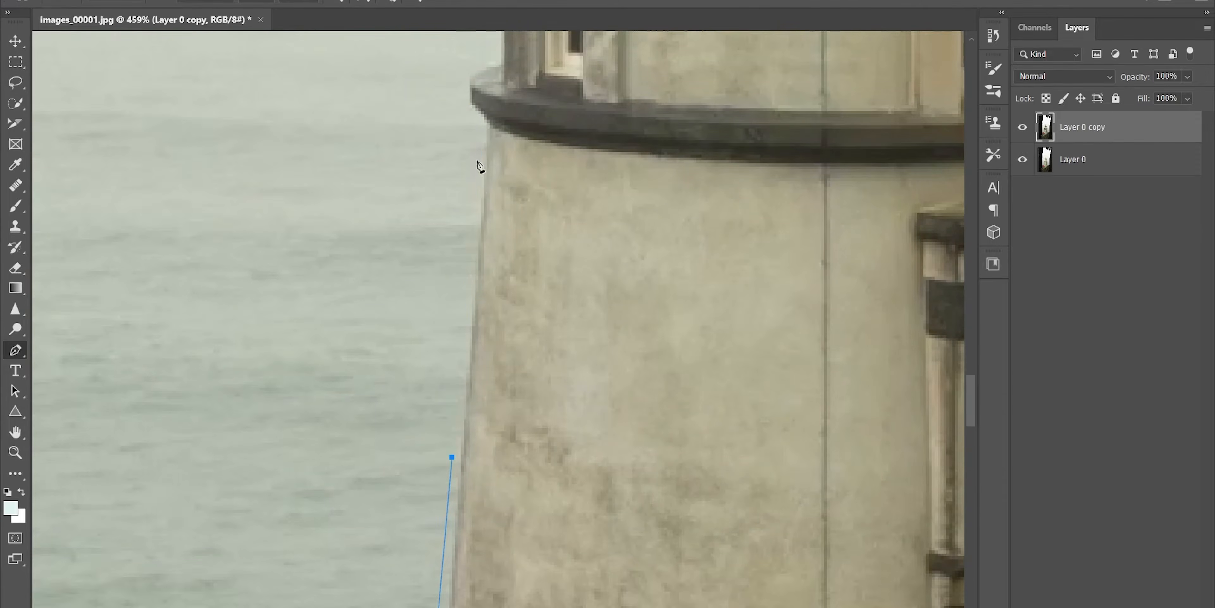
pyautogui.click(478, 117)
# Continue the path around the left side of the ledge, gallery railing and lantern room up to the roof eave
pyautogui.moveTo(458, 93); pyautogui.dragTo(443, 432)
pyautogui.click(458, 417)
pyautogui.click(476, 235)
pyautogui.click(417, 119)
pyautogui.moveTo(438, 158); pyautogui.dragTo(436, 449)
pyautogui.click(534, 253)
pyautogui.moveTo(537, 177); pyautogui.dragTo(537, 498)
pyautogui.click(495, 253)
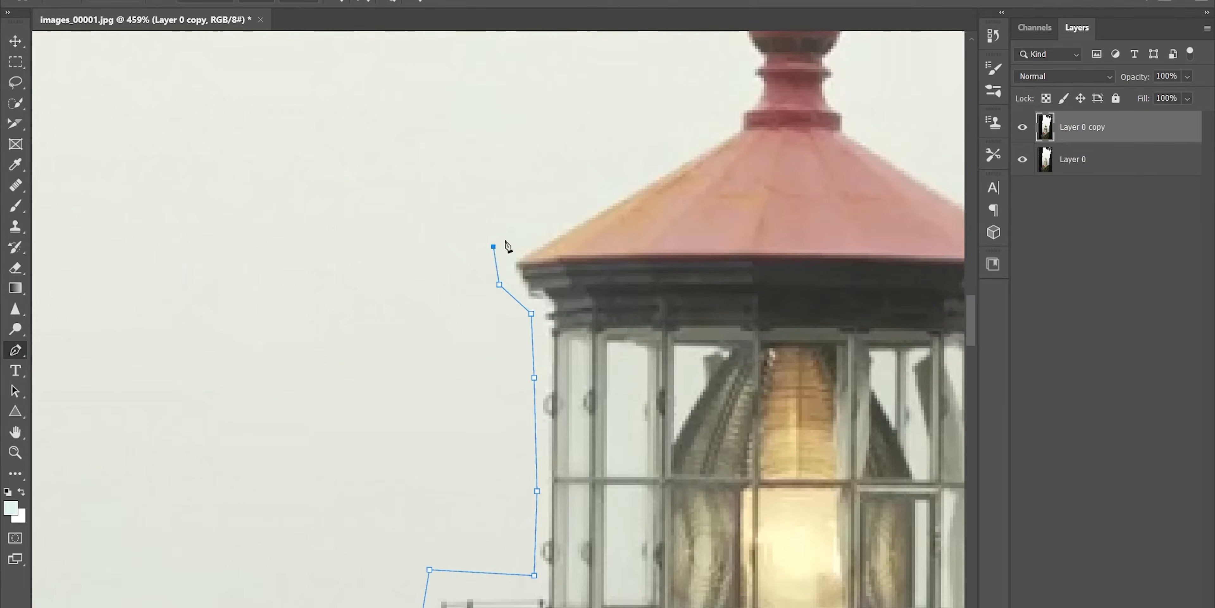
# Trace the path up the roof's left slope, around the spire and down the right side of the ball finial
pyautogui.moveTo(561, 207); pyautogui.dragTo(347, 446)
pyautogui.click(519, 338)
pyautogui.click(589, 97)
pyautogui.click(600, 148)
pyautogui.click(618, 202)
pyautogui.moveTo(638, 220); pyautogui.dragTo(568, 136)
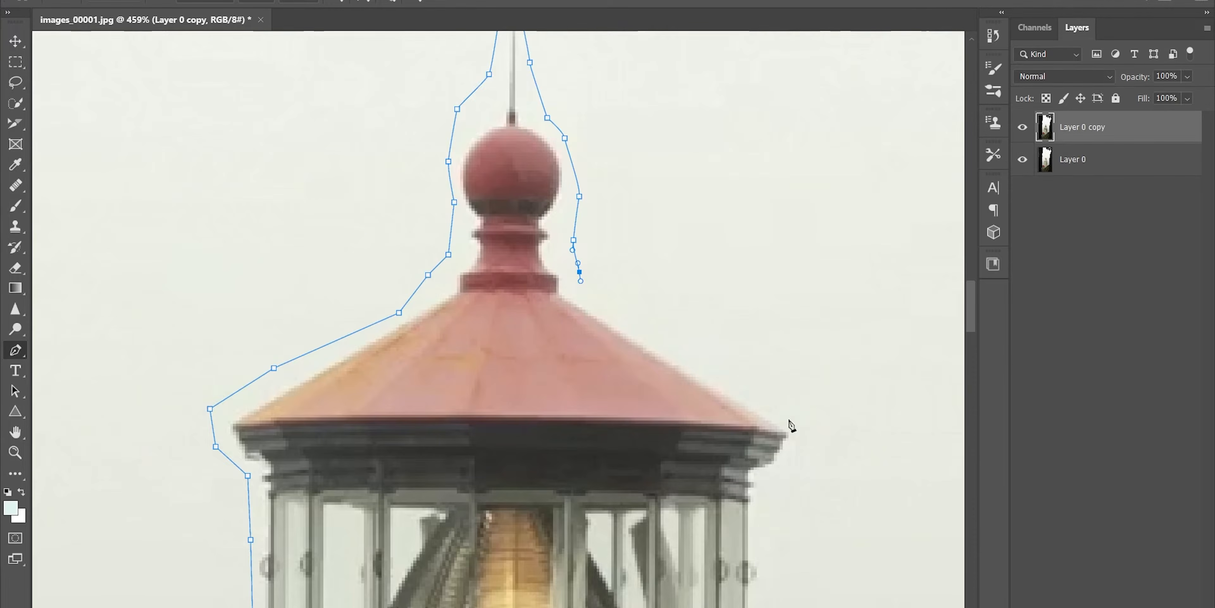
# Continue the path around the right roof eave and down the right side of the lantern room and gallery
pyautogui.click(792, 426)
pyautogui.moveTo(798, 446); pyautogui.dragTo(730, 269)
pyautogui.click(725, 264)
pyautogui.click(706, 319)
pyautogui.click(697, 352)
pyautogui.click(697, 465)
pyautogui.moveTo(698, 503); pyautogui.dragTo(637, 192)
pyautogui.click(642, 261)
pyautogui.moveTo(706, 463); pyautogui.dragTo(667, 30)
pyautogui.click(653, 81)
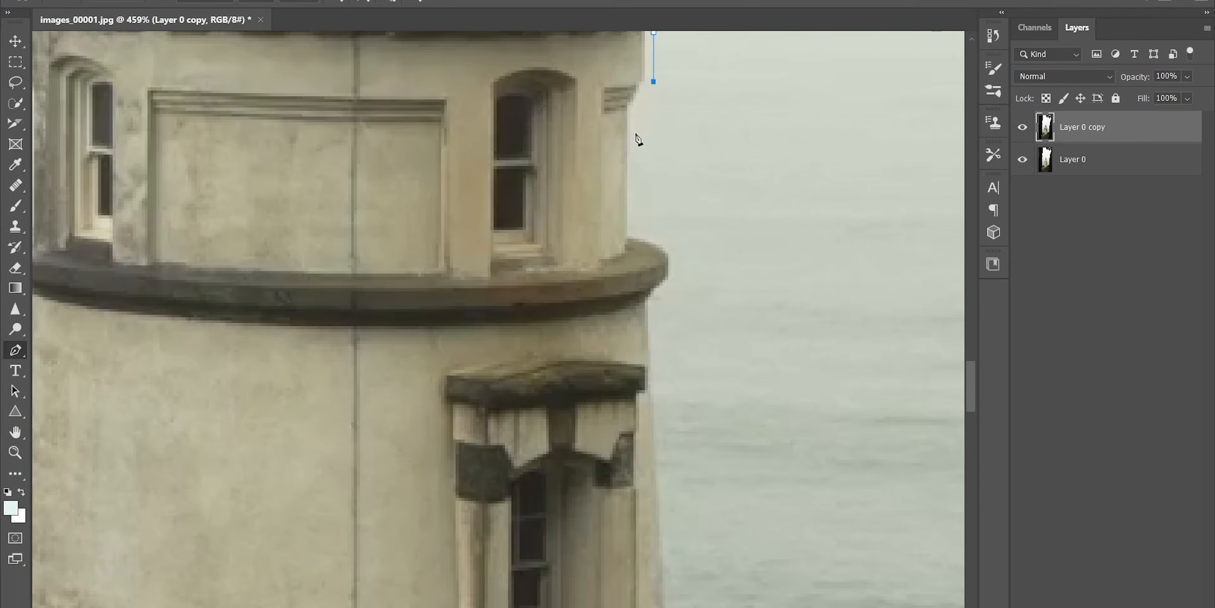
# Trace the path down the lighthouse's right wall and along the bushes at its base
pyautogui.moveTo(680, 557); pyautogui.dragTo(602, 231)
pyautogui.click(579, 374)
pyautogui.moveTo(608, 510); pyautogui.dragTo(615, 285)
pyautogui.click(630, 347)
pyautogui.moveTo(623, 472); pyautogui.dragTo(592, 291)
pyautogui.click(589, 260)
pyautogui.click(390, 412)
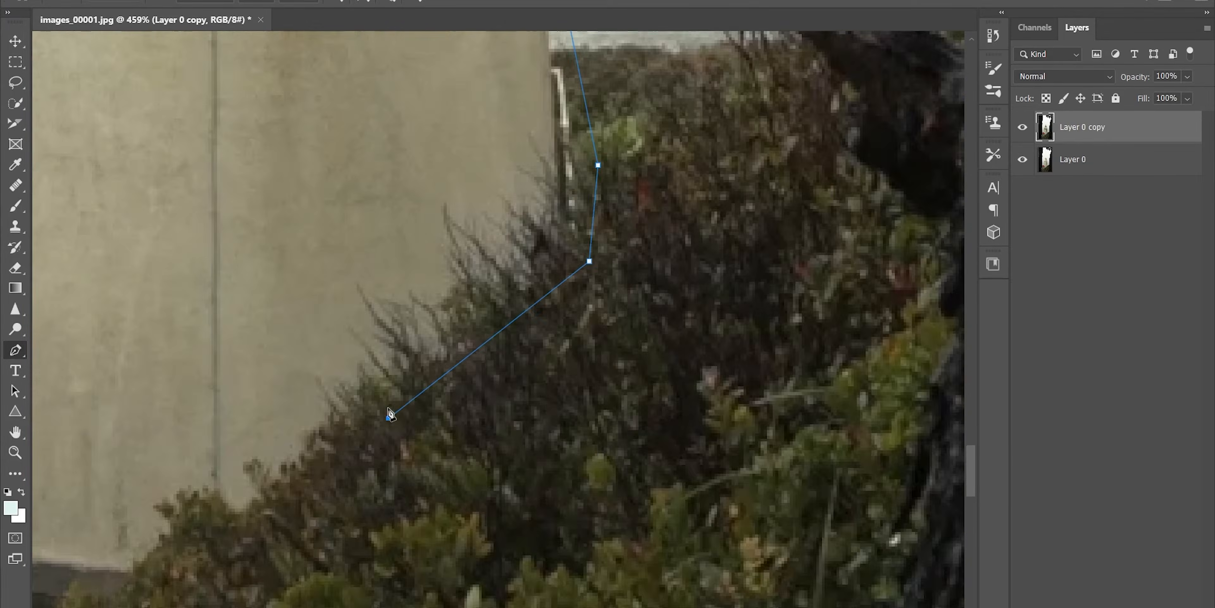
pyautogui.click(471, 344)
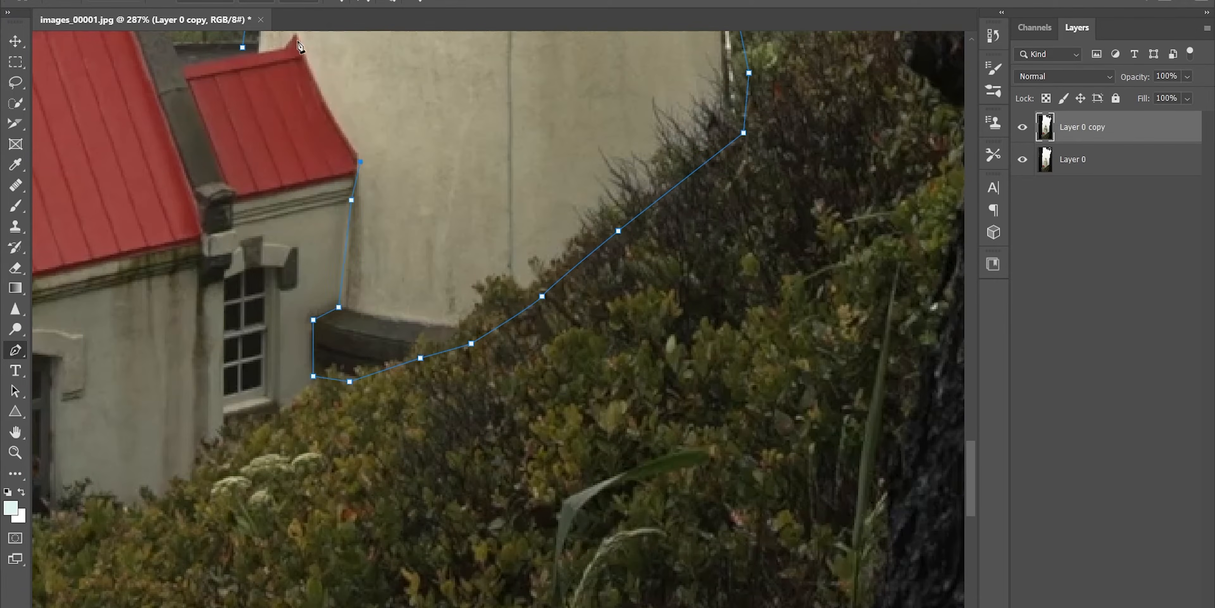
pyautogui.click(307, 222)
pyautogui.click(285, 127)
pyautogui.moveTo(298, 42); pyautogui.dragTo(344, 182)
pyautogui.hotkey('ctrl', 'z')
pyautogui.hotkey('ctrl', 'z')
pyautogui.hotkey('ctrl', 'z')
pyautogui.hotkey('ctrl', 'z')
# Trace the path up the house corner and along the small red roof's edge, closing it at the starting point
pyautogui.moveTo(467, 478); pyautogui.dragTo(453, 247)
pyautogui.click(369, 481)
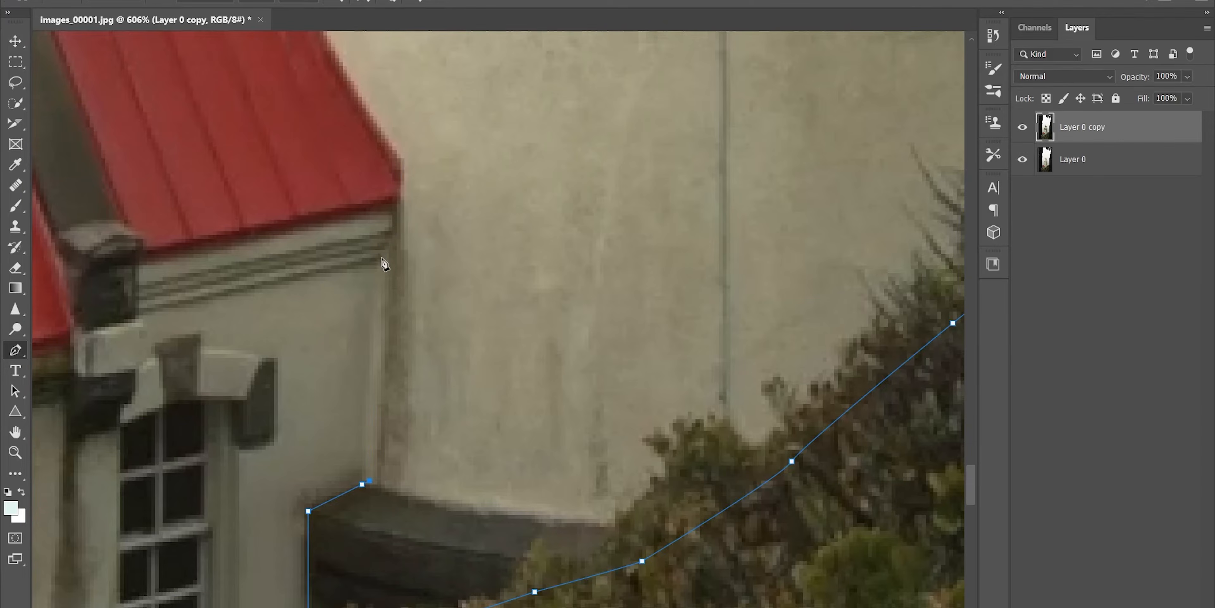
pyautogui.click(404, 162)
pyautogui.moveTo(405, 162); pyautogui.dragTo(530, 459)
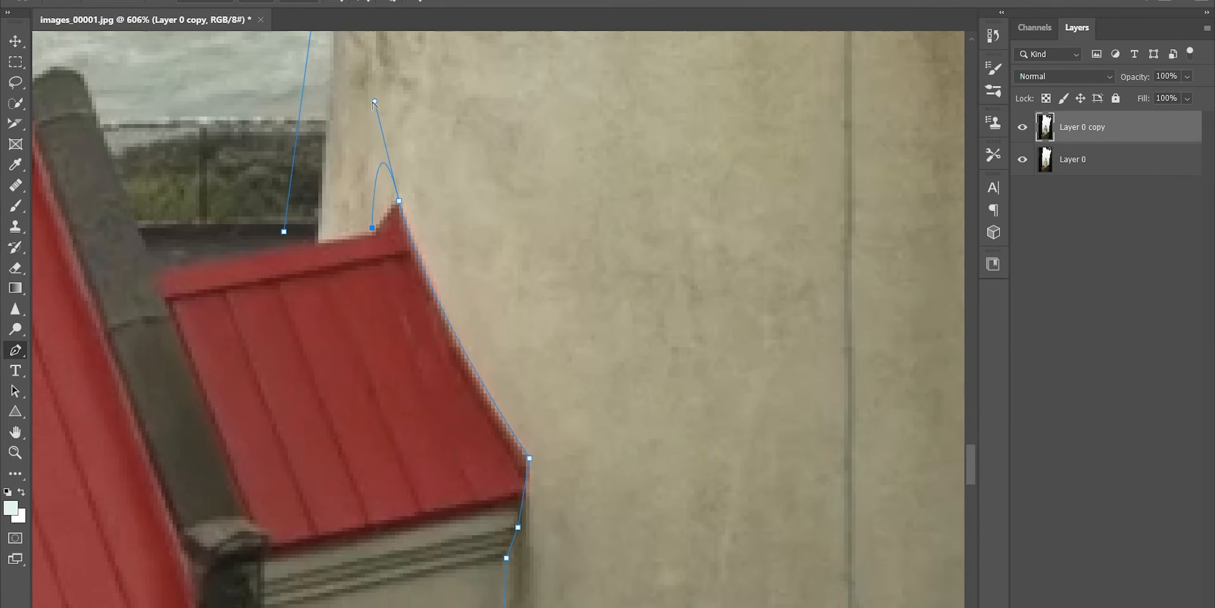
pyautogui.scroll(-10, 553, 165)
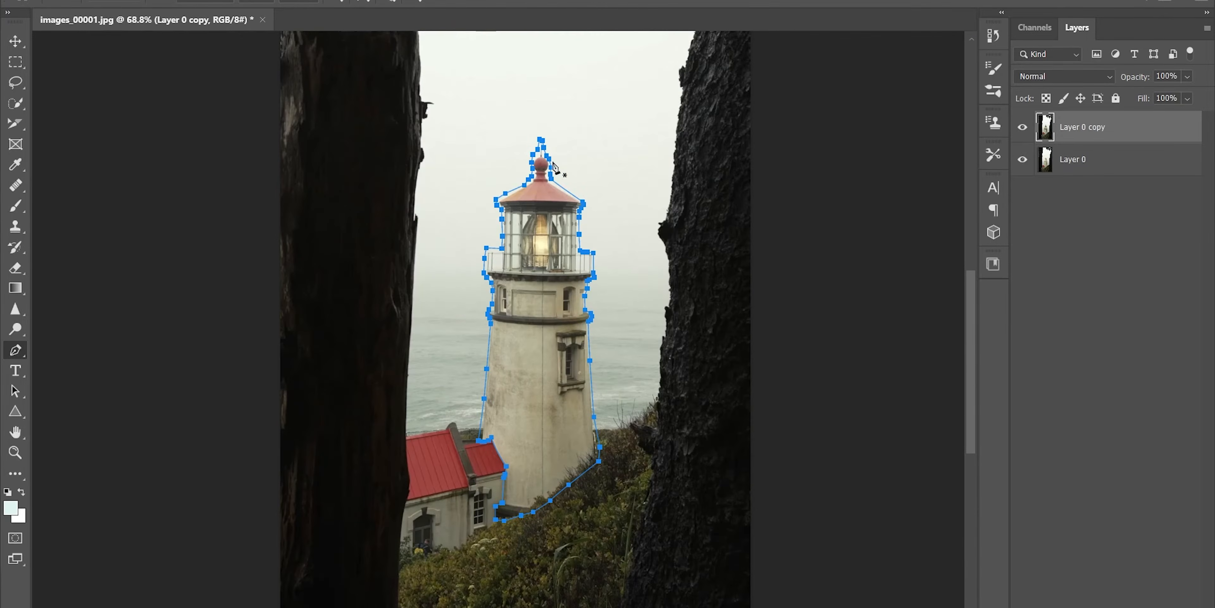
# Convert the lighthouse path into a new anti-aliased selection with a feather radius of 3 pixels
pyautogui.rightClick(500, 169)
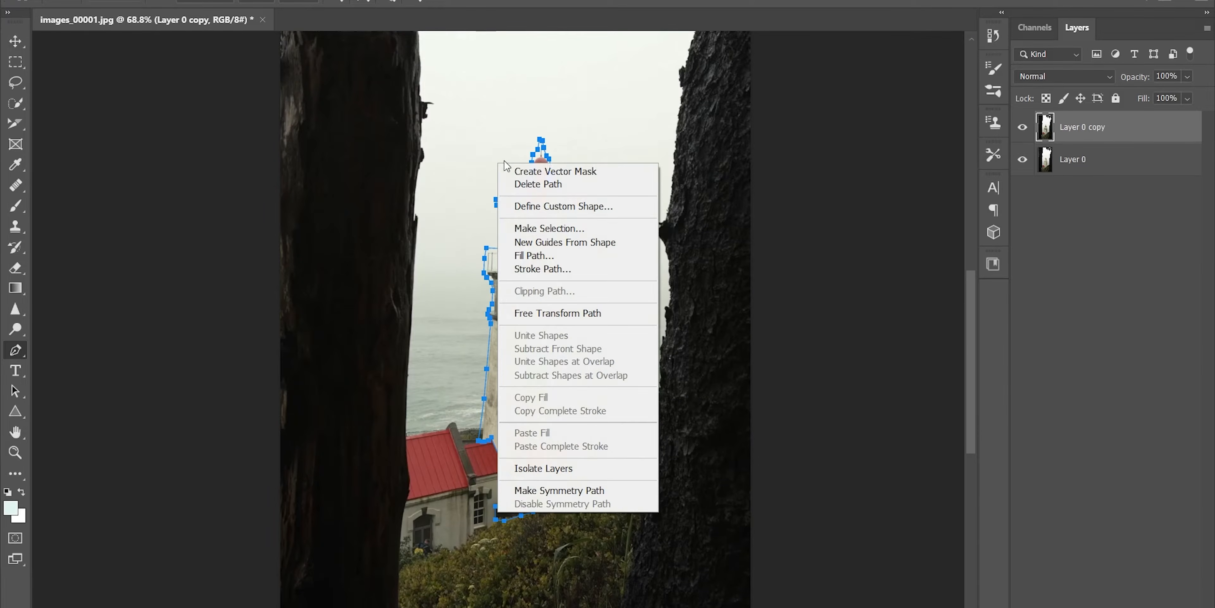
pyautogui.click(567, 228)
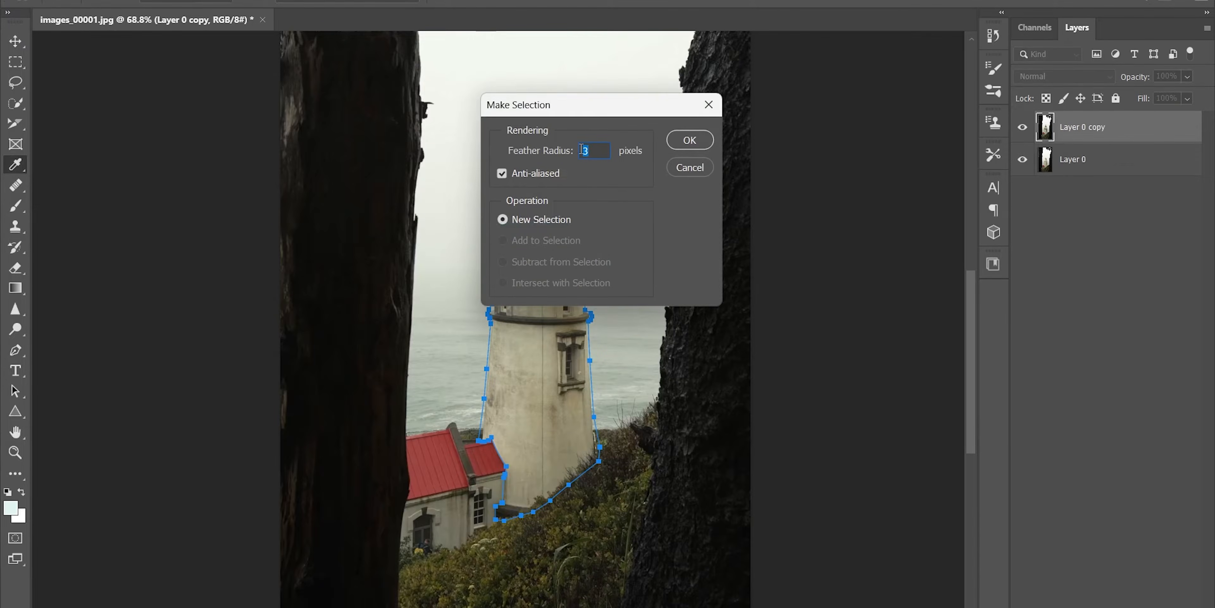
pyautogui.click(690, 140)
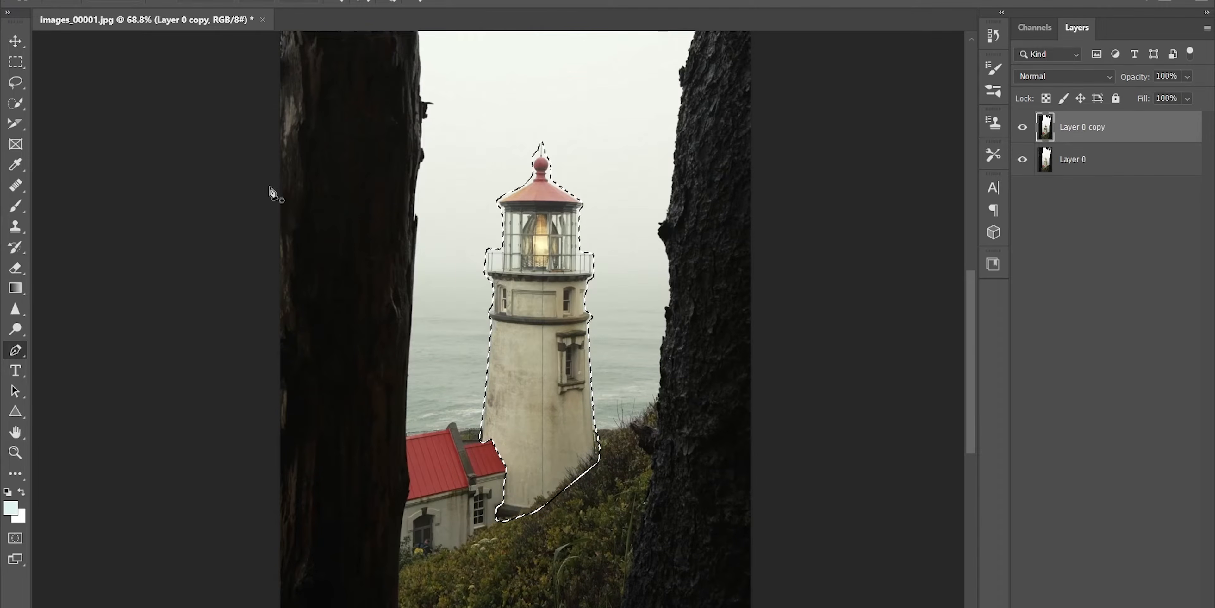
# Remove the selected lighthouse with Content-Aware Fill, excluding most of the red-roofed house from sampling, output to a new layer, and deselect
pyautogui.click(20, 65)
pyautogui.rightClick(490, 157)
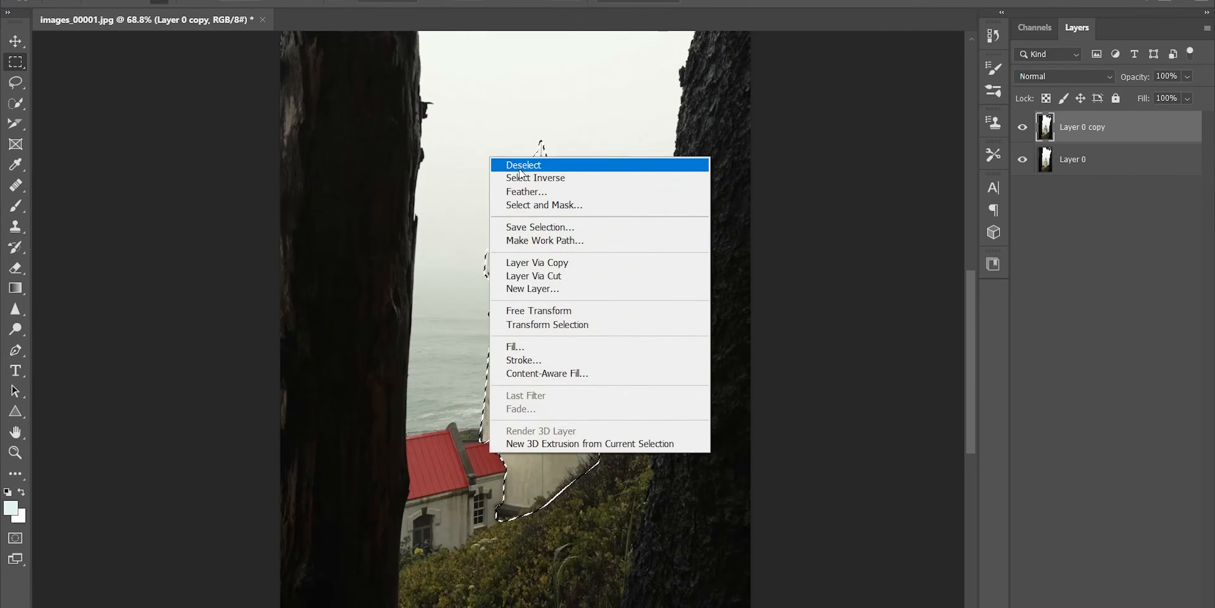
pyautogui.click(570, 373)
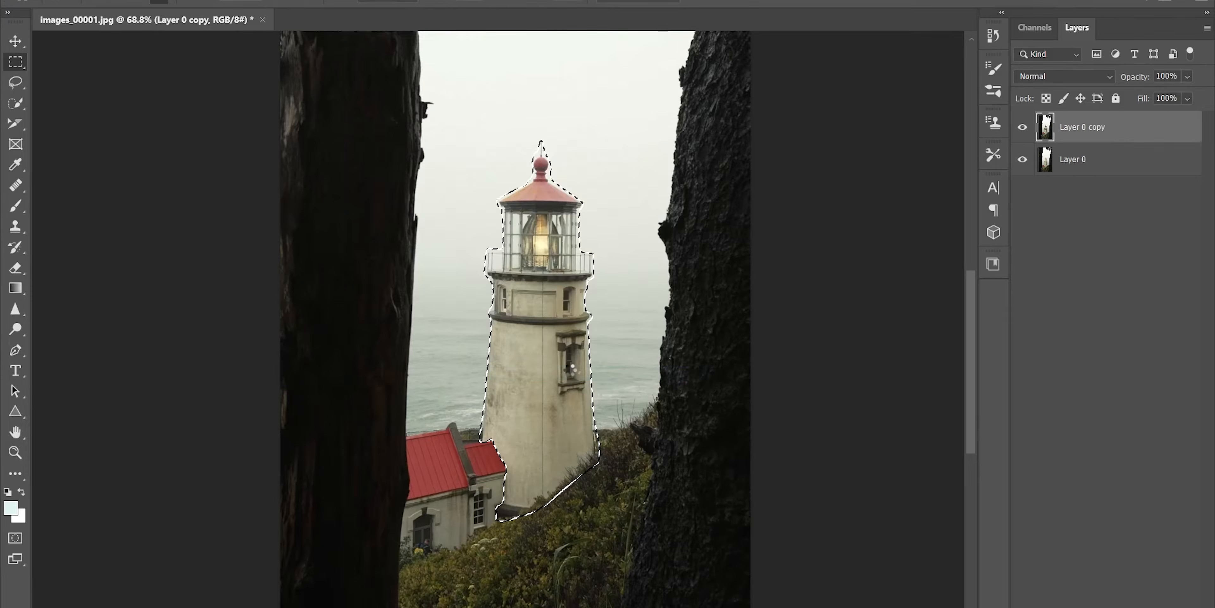
pyautogui.moveTo(568, 504)
pyautogui.mouseDown()
pyautogui.moveTo(600, 497)
pyautogui.moveTo(527, 509)
pyautogui.mouseUp()
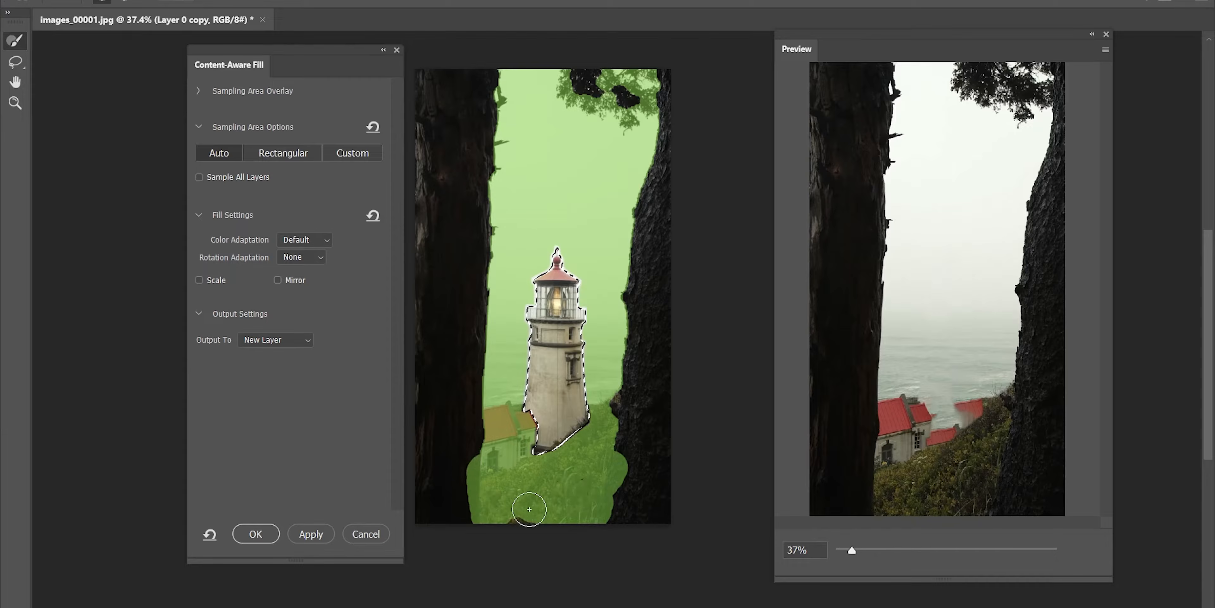
pyautogui.moveTo(498, 404)
pyautogui.mouseDown()
pyautogui.moveTo(485, 460)
pyautogui.moveTo(518, 432)
pyautogui.mouseUp()
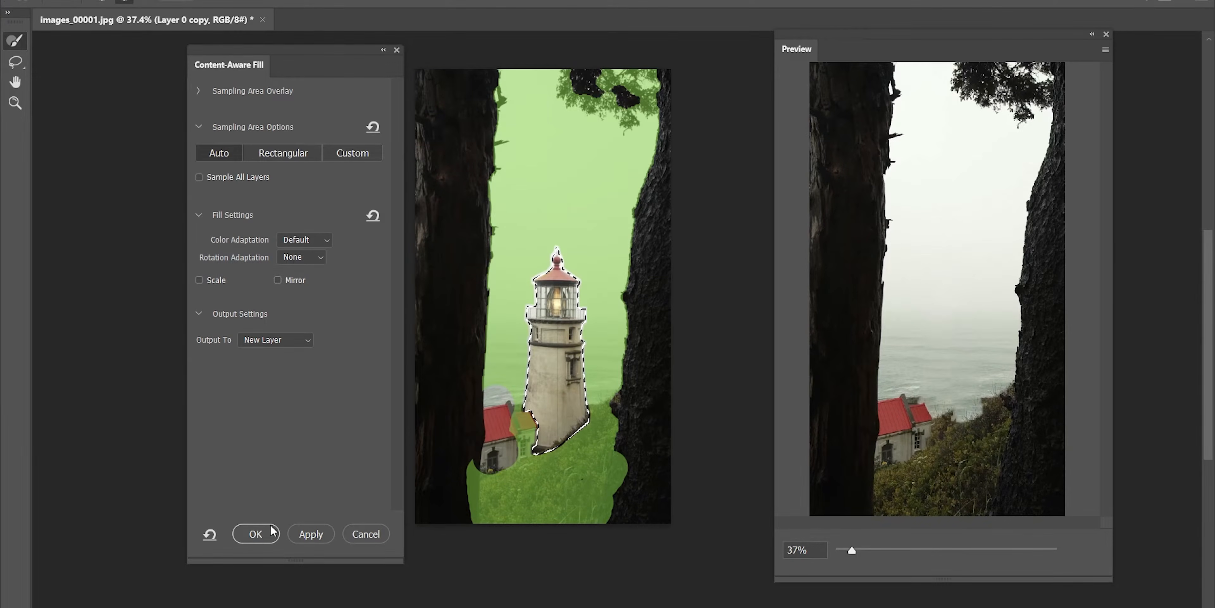
pyautogui.click(255, 534)
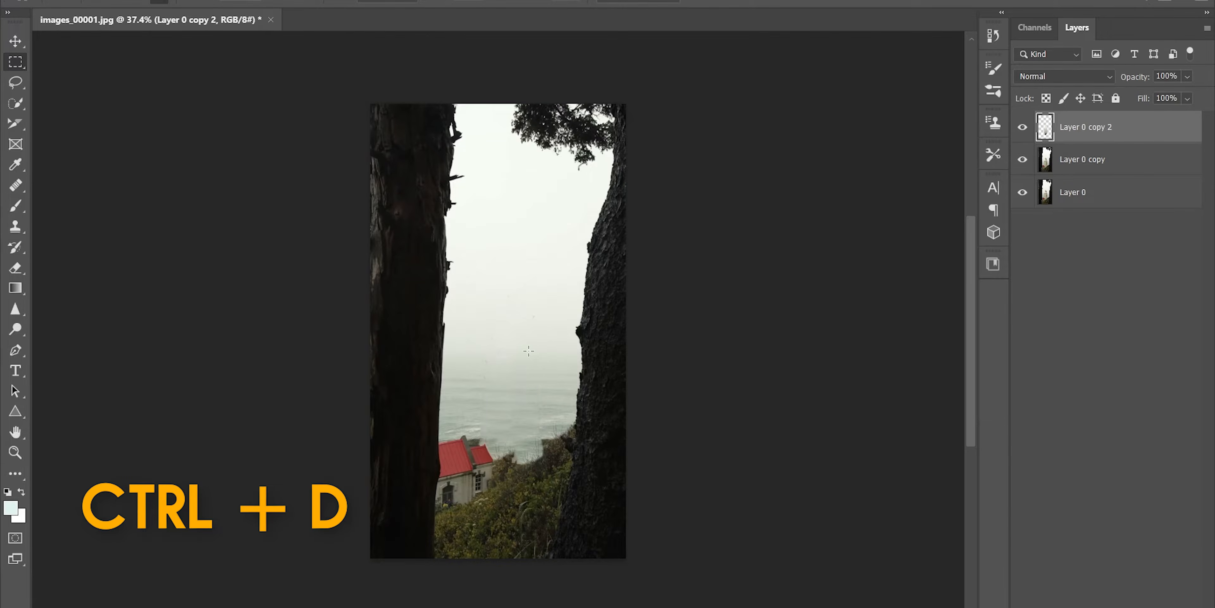
pyautogui.moveTo(499, 378); pyautogui.dragTo(527, 377)
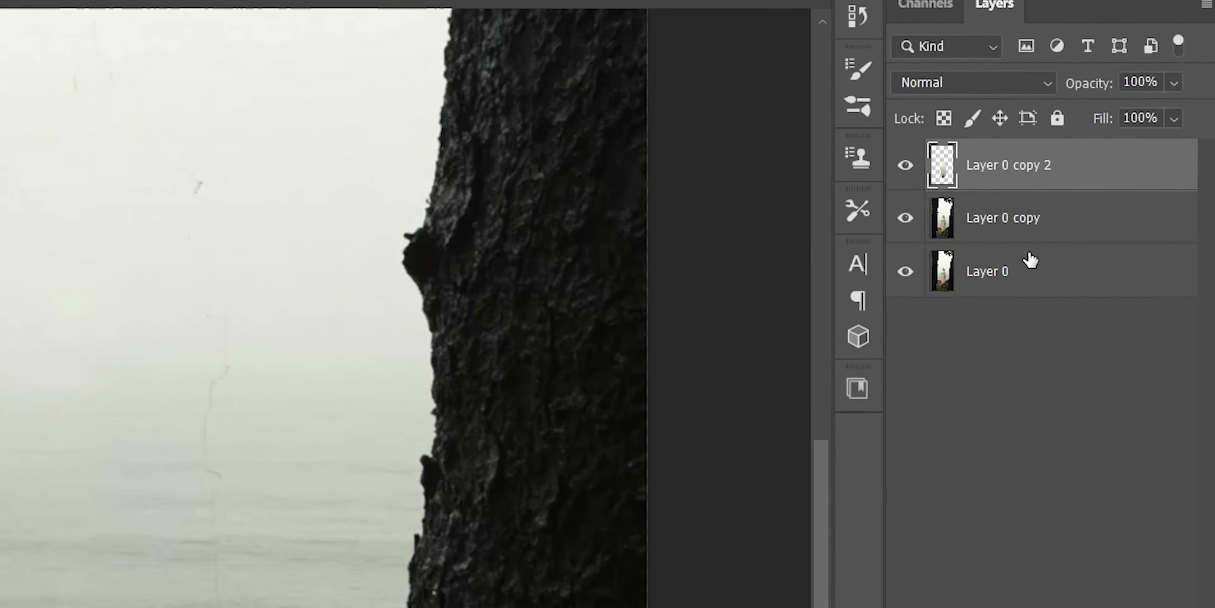
# Merge Layer 0 copy 2 with Layer 0 copy and rename the merged layer "clean plate"
pyautogui.keyDown('shift'); pyautogui.click(1025, 223); pyautogui.keyUp('shift')
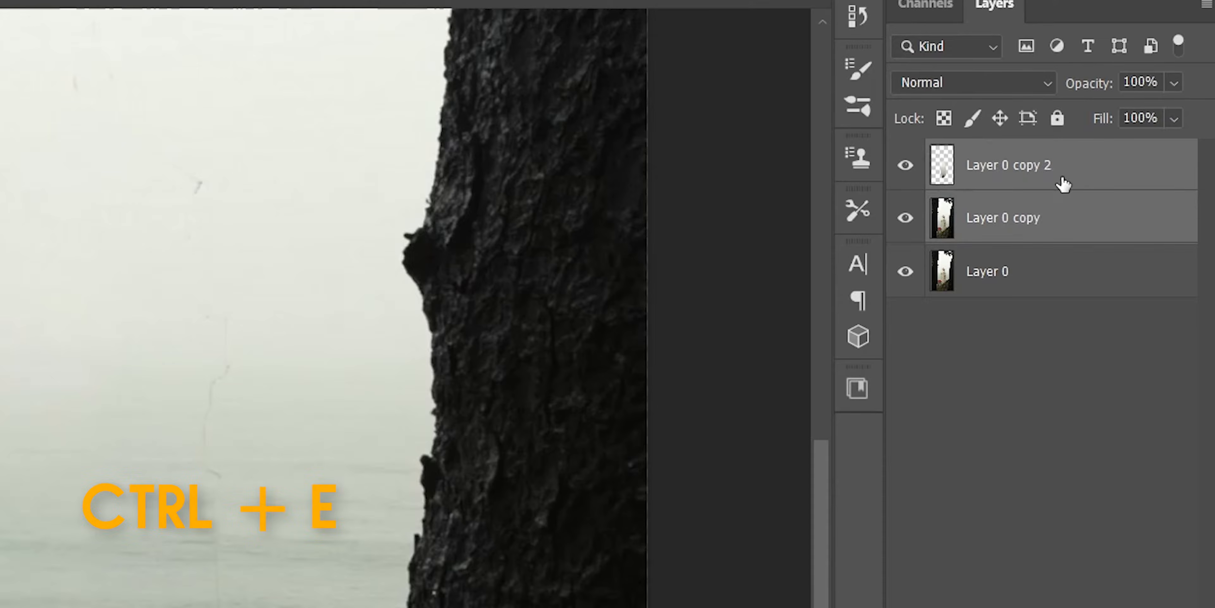
pyautogui.hotkey('ctrl', 'e')
pyautogui.doubleClick(1026, 166)
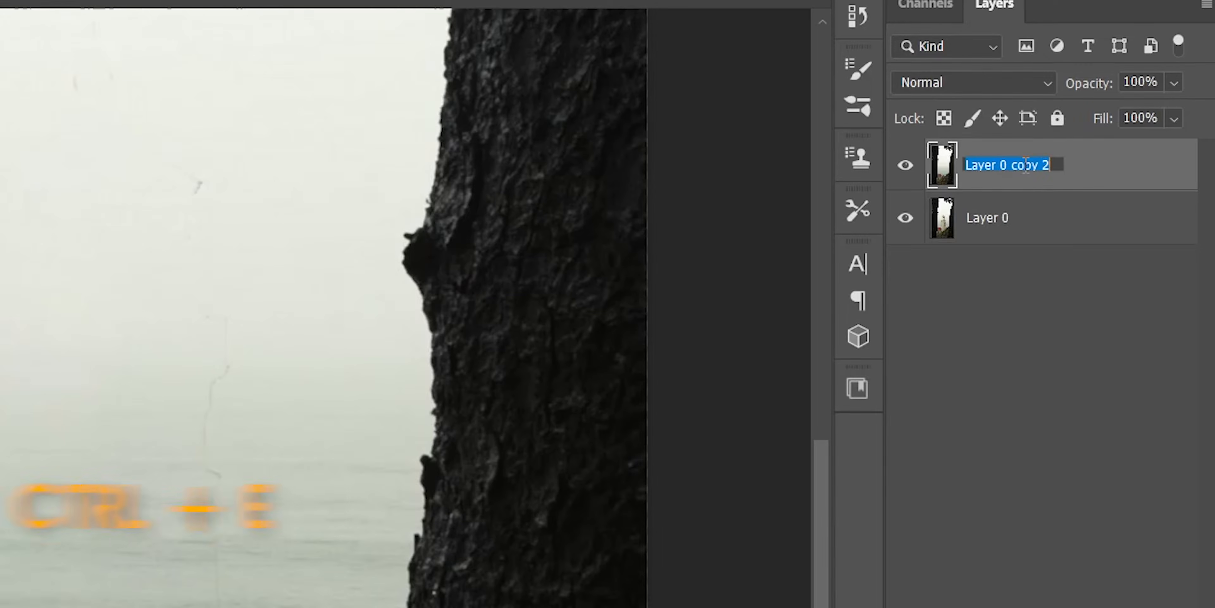
pyautogui.write('clean pla')
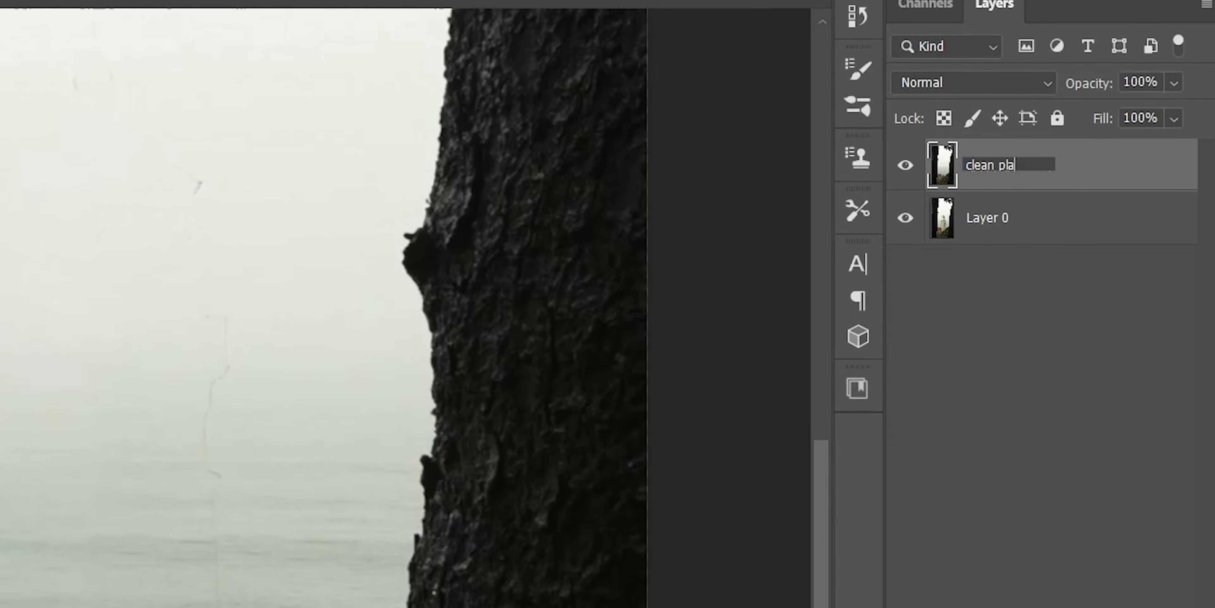
pyautogui.write('te')
pyautogui.press('Return')
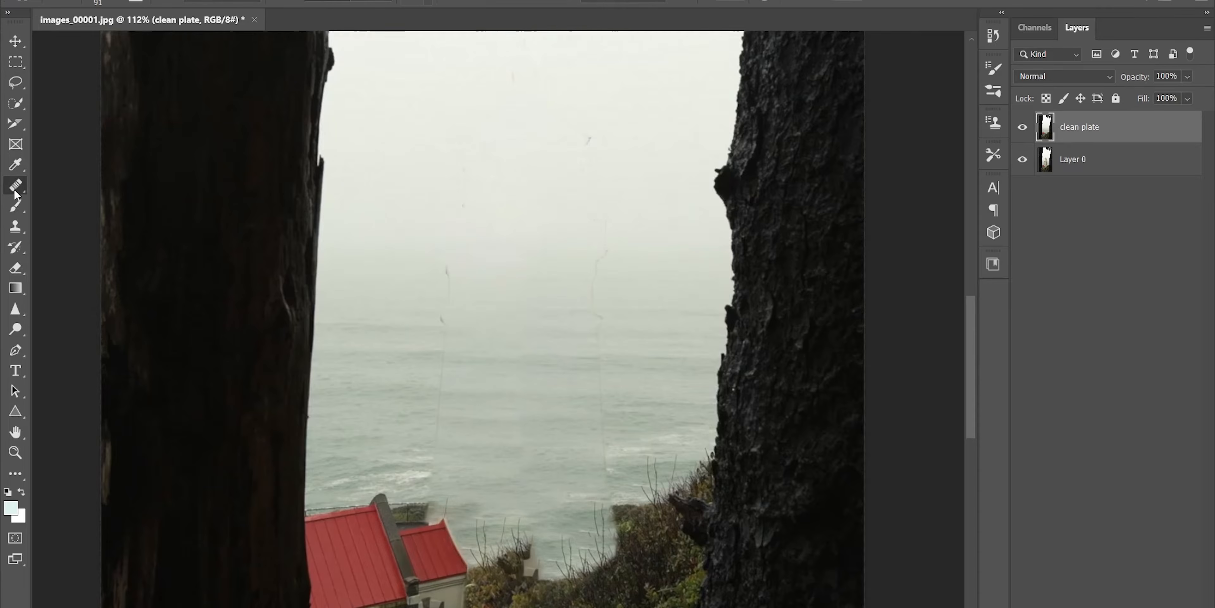
# Remove the leftover lighthouse outline marks from the sky and sea with the Healing Brush
pyautogui.rightClick(15, 191)
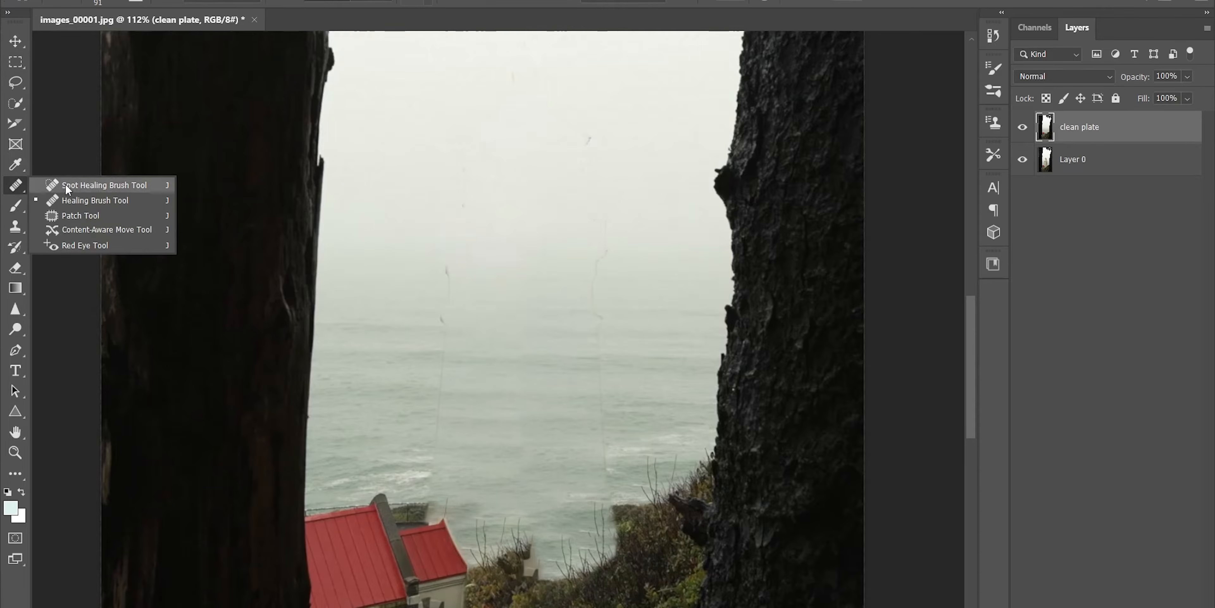
pyautogui.click(85, 204)
pyautogui.moveTo(524, 302); pyautogui.dragTo(488, 304)
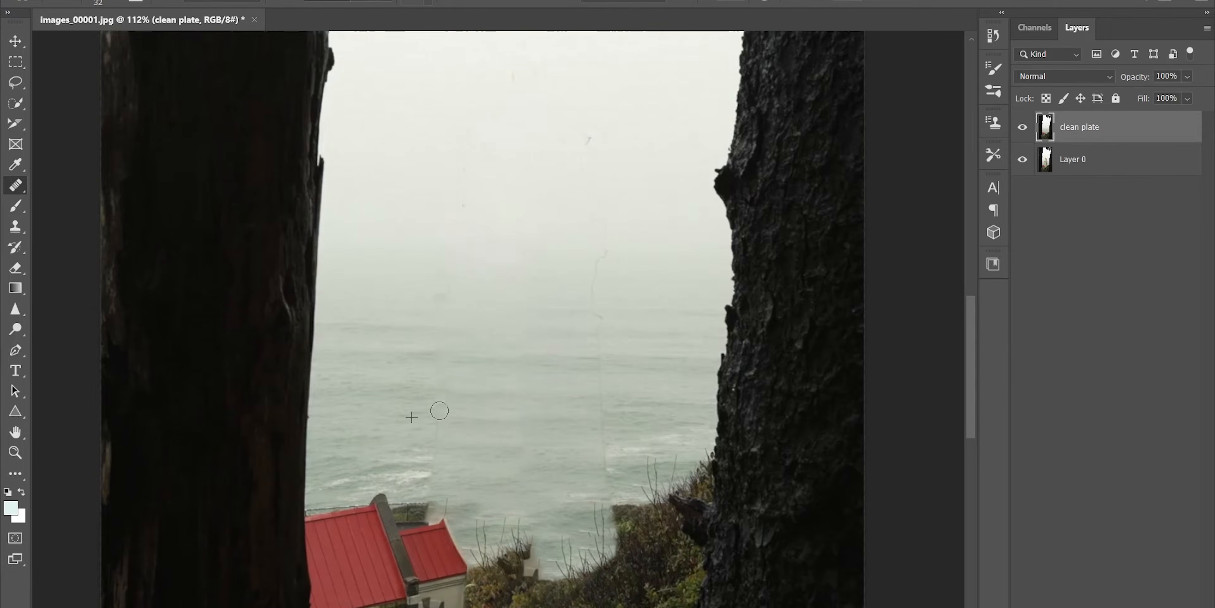
pyautogui.scroll(3, 429, 478)
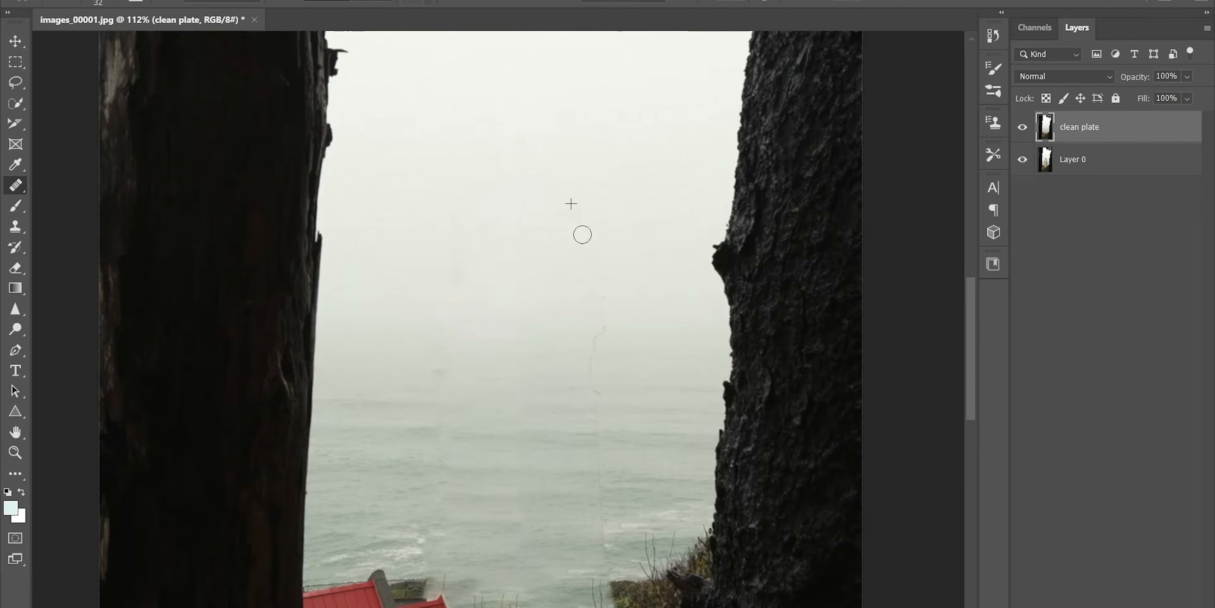
pyautogui.moveTo(602, 235)
pyautogui.mouseDown()
pyautogui.moveTo(557, 277)
pyautogui.moveTo(475, 293)
pyautogui.moveTo(483, 316)
pyautogui.mouseUp()
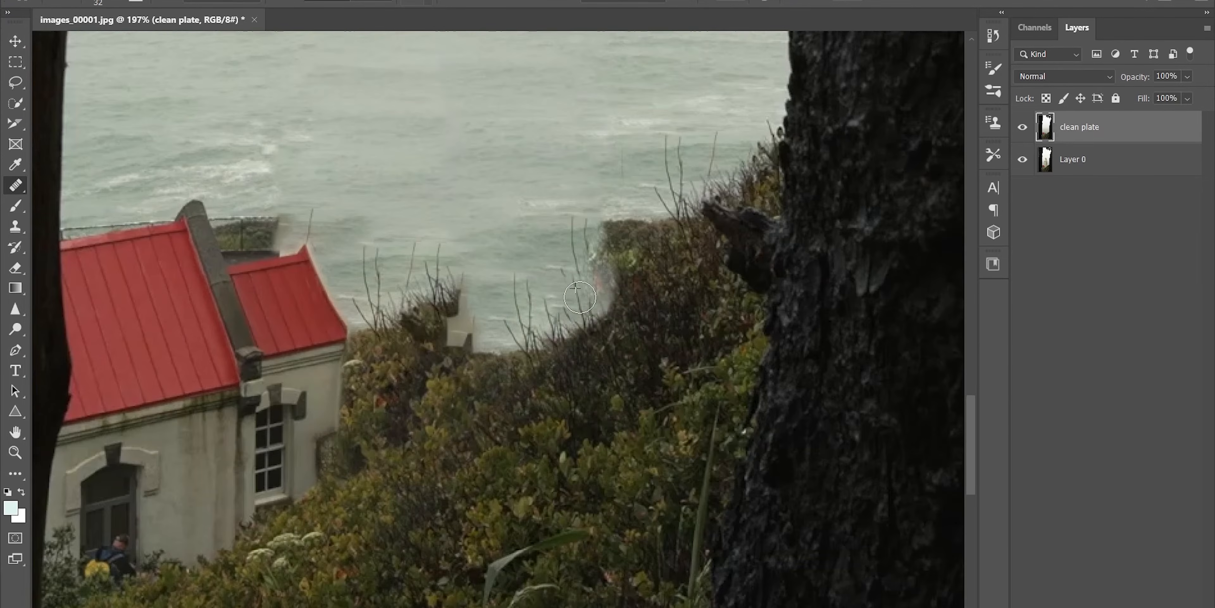
# Try to repair the broken bush line beside the house with the Healing Brush, sampling from the nearby bushes
pyautogui.moveTo(616, 352); pyautogui.dragTo(625, 354)
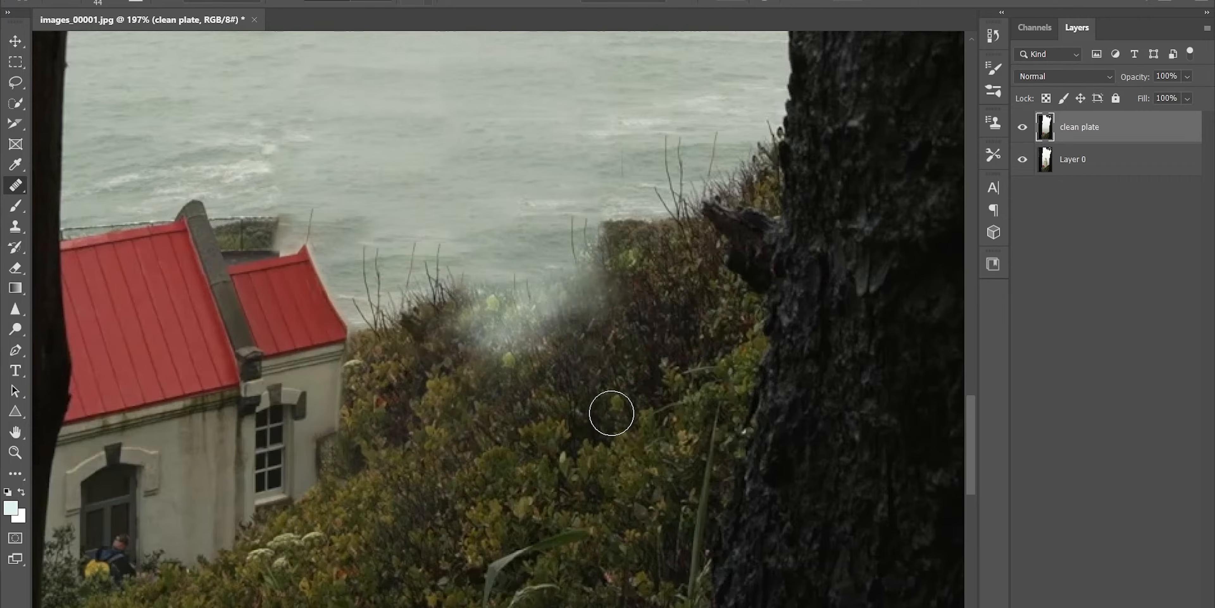
pyautogui.keyDown('alt'); pyautogui.click(609, 409); pyautogui.keyUp('alt')
pyautogui.moveTo(500, 304)
pyautogui.mouseDown()
pyautogui.moveTo(521, 331)
pyautogui.moveTo(608, 274)
pyautogui.moveTo(670, 304)
pyautogui.mouseUp()
pyautogui.hotkey('ctrl', 'z')
pyautogui.keyDown('alt'); pyautogui.click(670, 347); pyautogui.keyUp('alt')
pyautogui.moveTo(552, 241)
pyautogui.mouseDown()
pyautogui.moveTo(485, 288)
pyautogui.moveTo(488, 302)
pyautogui.mouseUp()
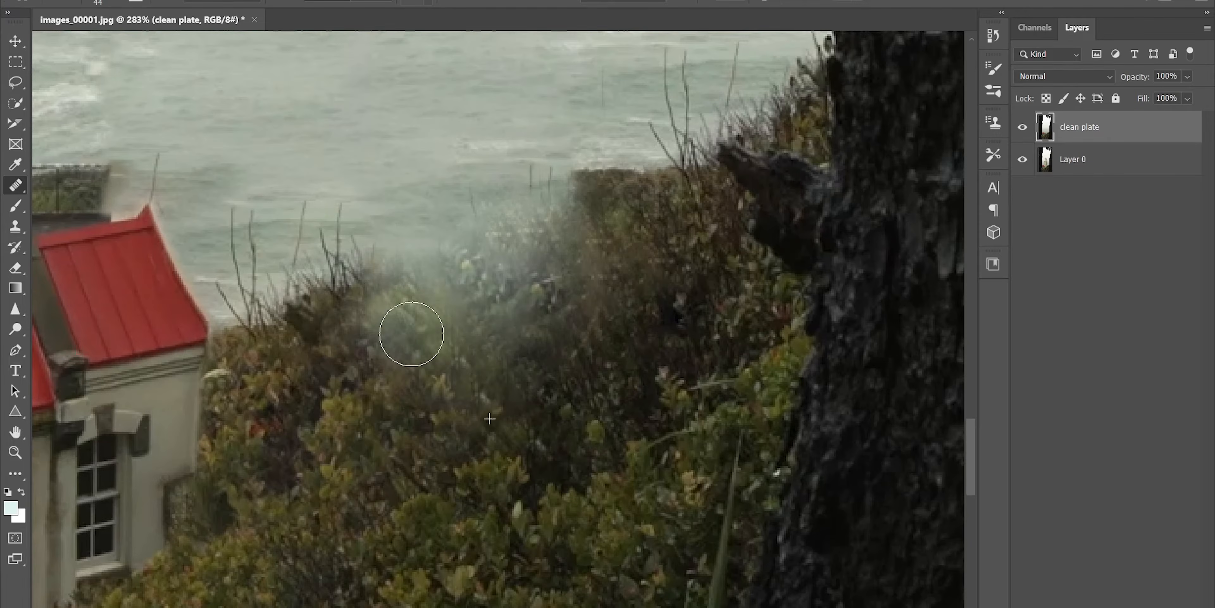
pyautogui.moveTo(621, 250); pyautogui.dragTo(593, 250)
# Lasso the smudged bush line and replace it with Content-Aware Fill, limiting sampling to the surrounding area and outputting to a new layer
pyautogui.press('l')
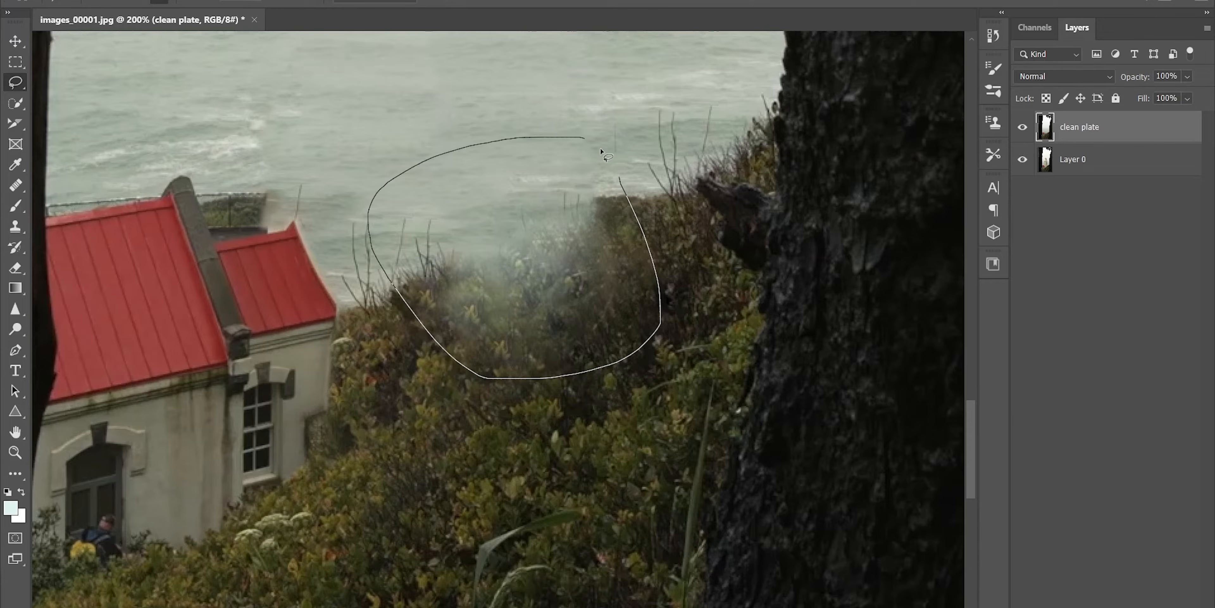
pyautogui.moveTo(625, 201); pyautogui.dragTo(617, 189)
pyautogui.rightClick(464, 191)
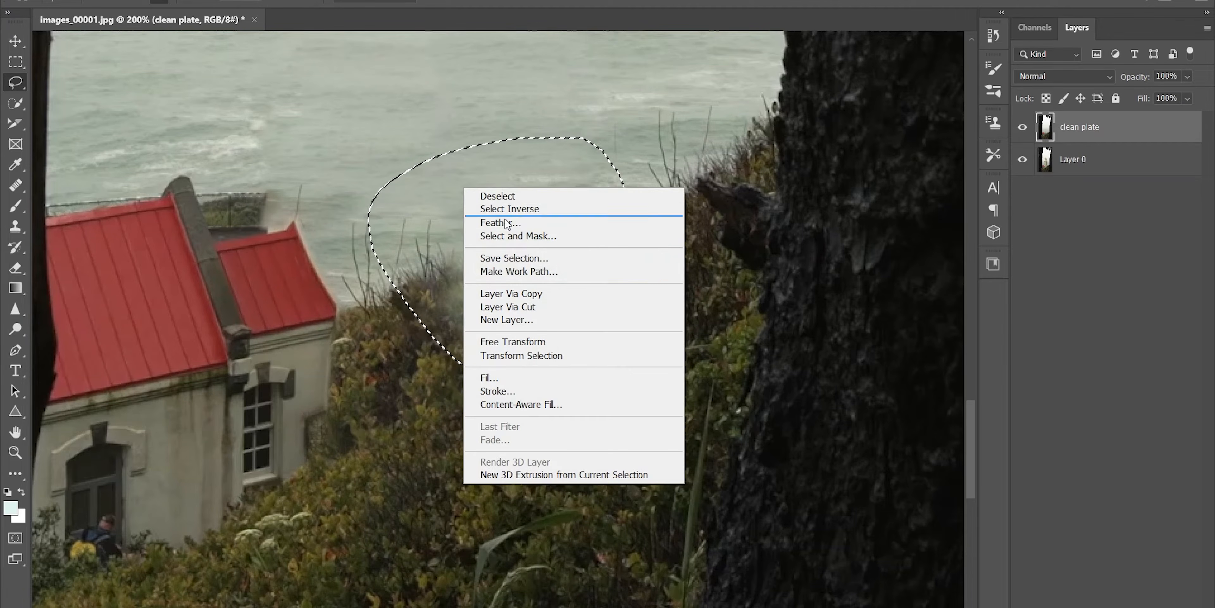
pyautogui.click(514, 404)
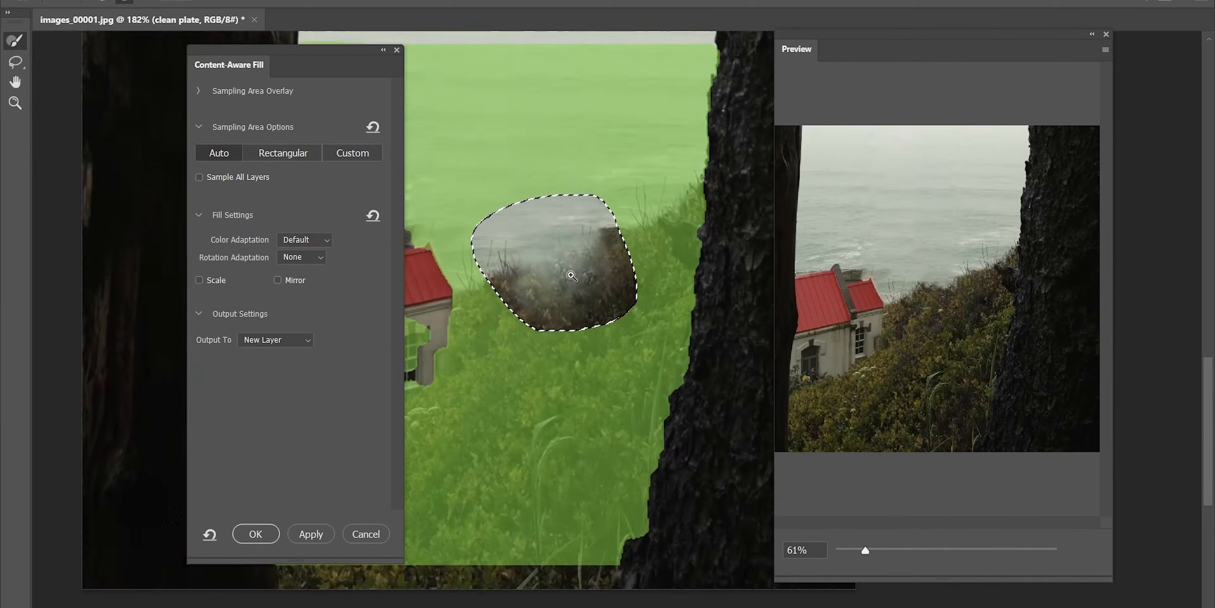
pyautogui.moveTo(572, 275)
pyautogui.mouseDown()
pyautogui.moveTo(506, 281)
pyautogui.moveTo(451, 327)
pyautogui.moveTo(438, 403)
pyautogui.mouseUp()
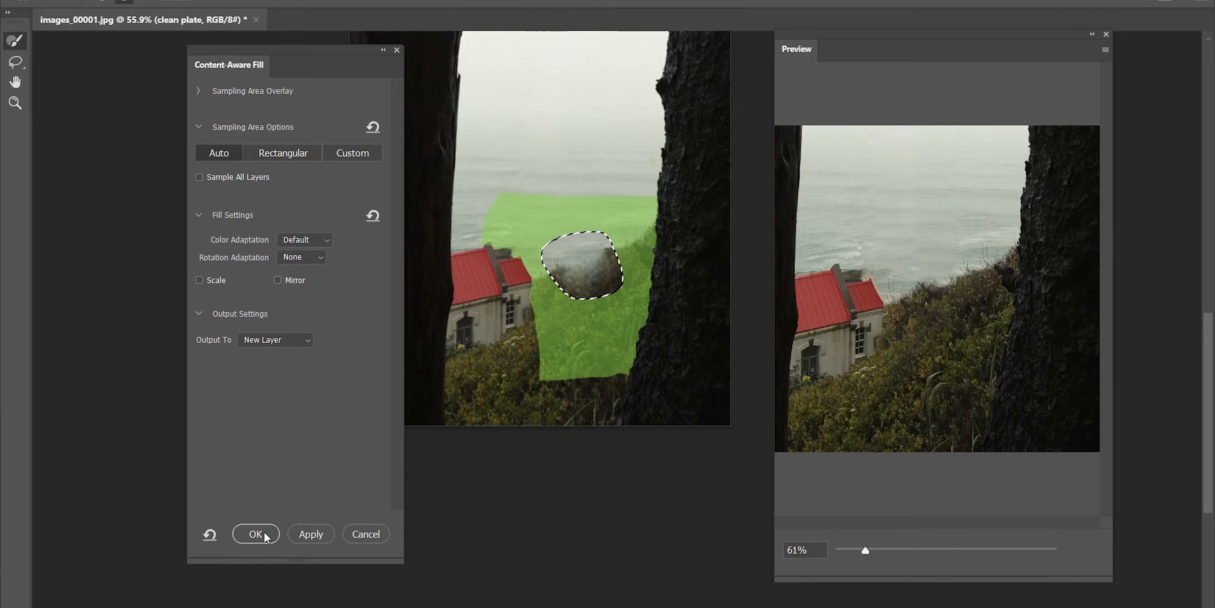
pyautogui.click(263, 534)
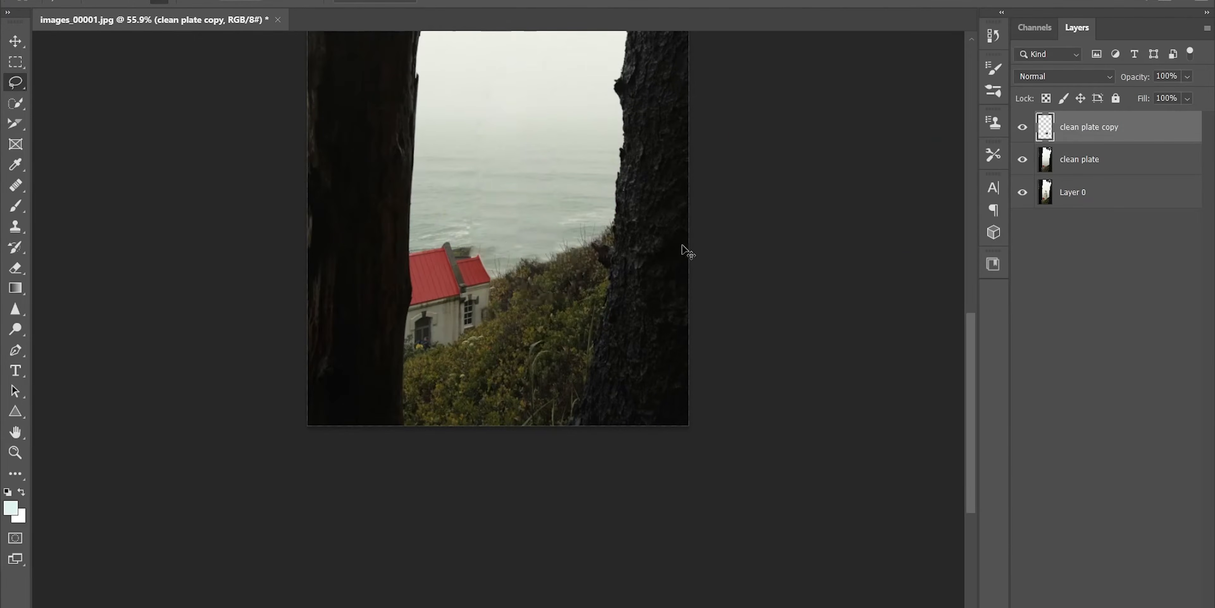
# Merge the filled patch into the clean plate layer and move Layer 0 above it
pyautogui.moveTo(624, 194); pyautogui.dragTo(600, 198)
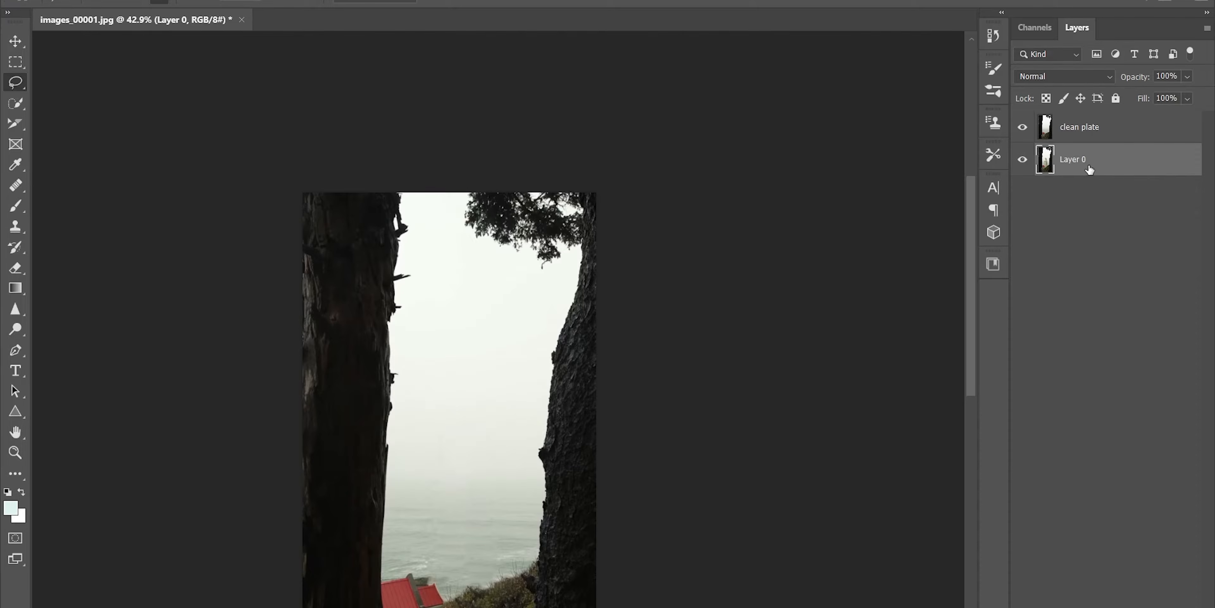
pyautogui.moveTo(1090, 169); pyautogui.dragTo(1085, 123)
pyautogui.moveTo(569, 371); pyautogui.dragTo(664, 165)
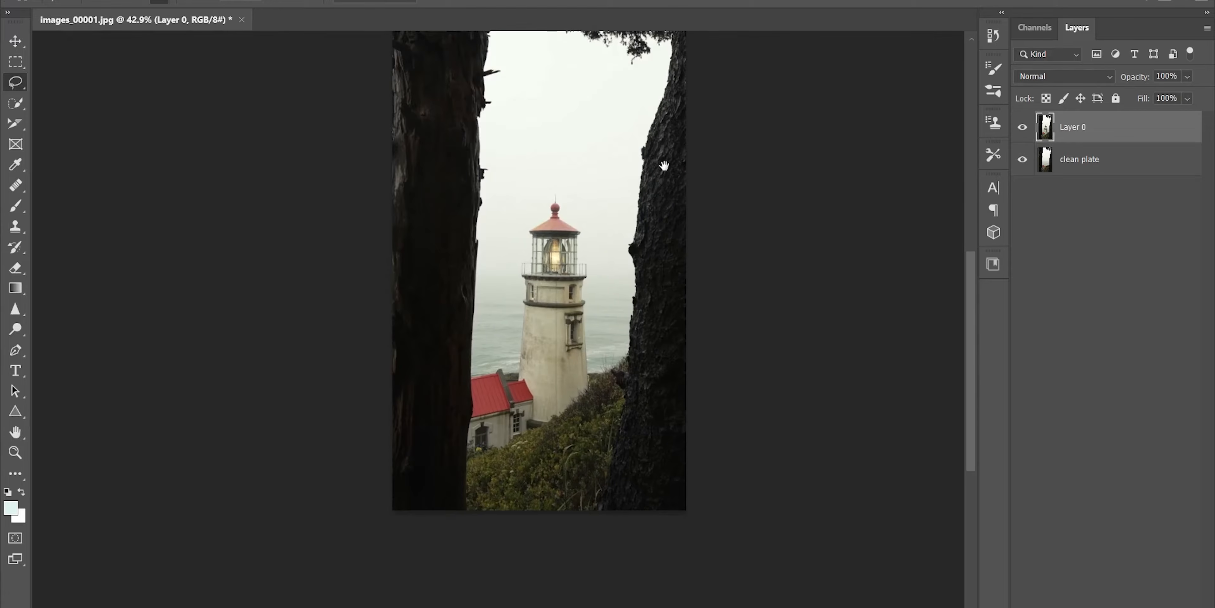
# Trace a Pen path on Layer 0 up the lighthouse's left side, from the wall past the ledges and roof to the ball
pyautogui.moveTo(457, 358); pyautogui.dragTo(684, 323)
pyautogui.moveTo(684, 323); pyautogui.dragTo(582, 302)
pyautogui.click(500, 464)
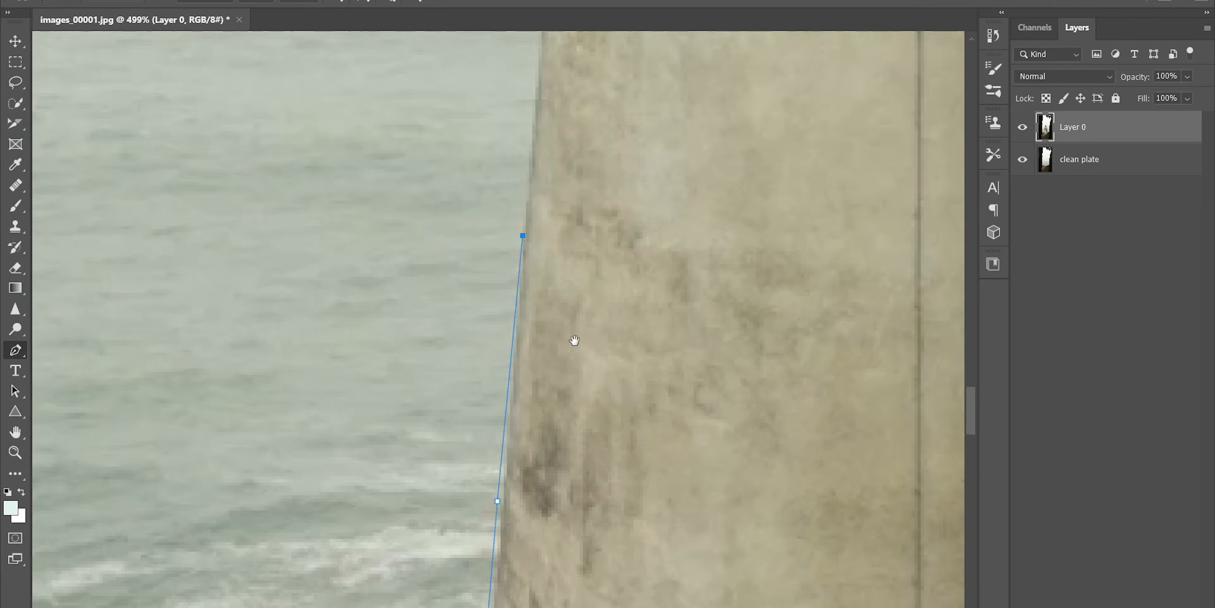
pyautogui.click(547, 173)
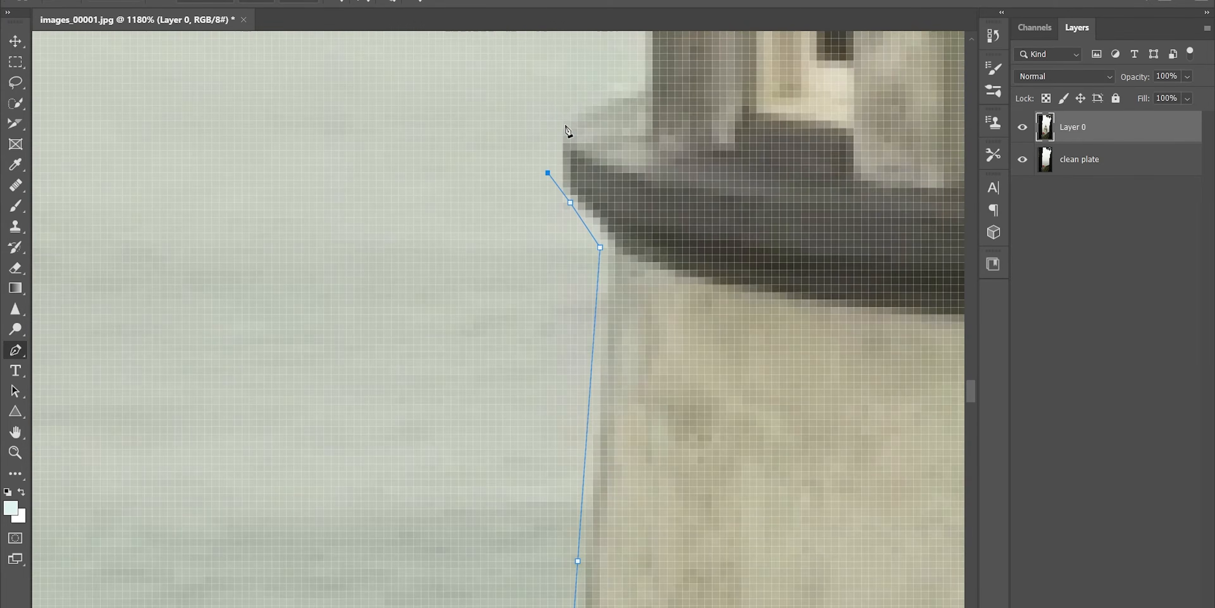
pyautogui.click(615, 561)
pyautogui.click(784, 340)
pyautogui.moveTo(862, 313); pyautogui.dragTo(661, 472)
pyautogui.click(710, 344)
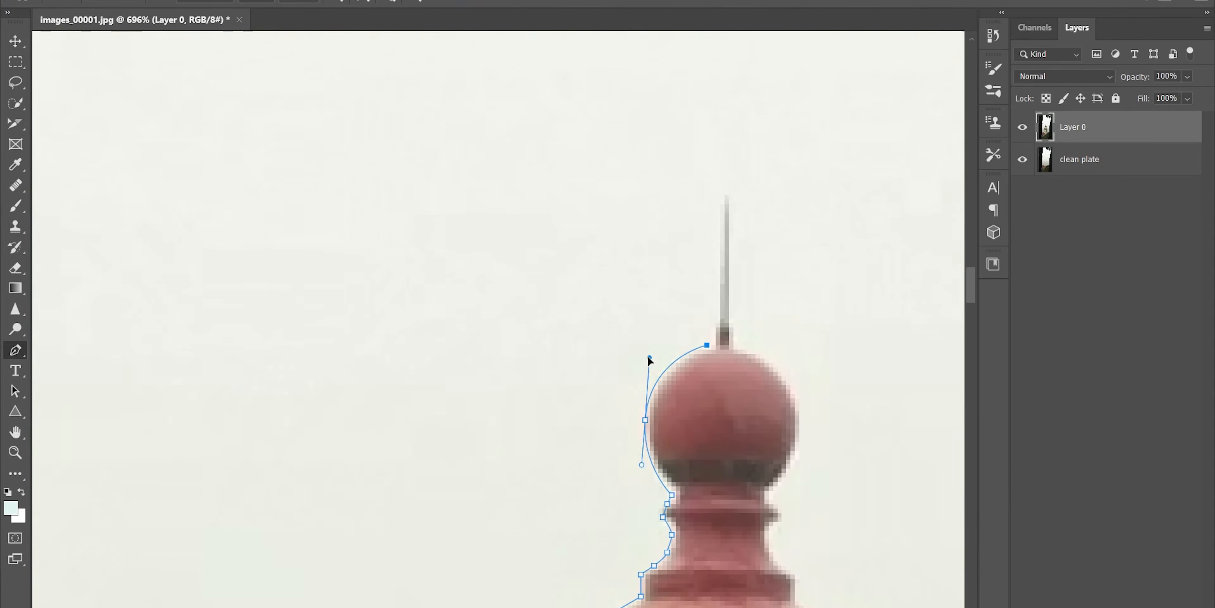
# Continue the path around the thin spire and down the right side of the red ball and its neck
pyautogui.click(697, 253)
pyautogui.click(719, 253)
pyautogui.moveTo(779, 467); pyautogui.dragTo(781, 529)
pyautogui.click(729, 456)
pyautogui.click(730, 466)
pyautogui.moveTo(688, 457); pyautogui.dragTo(744, 484)
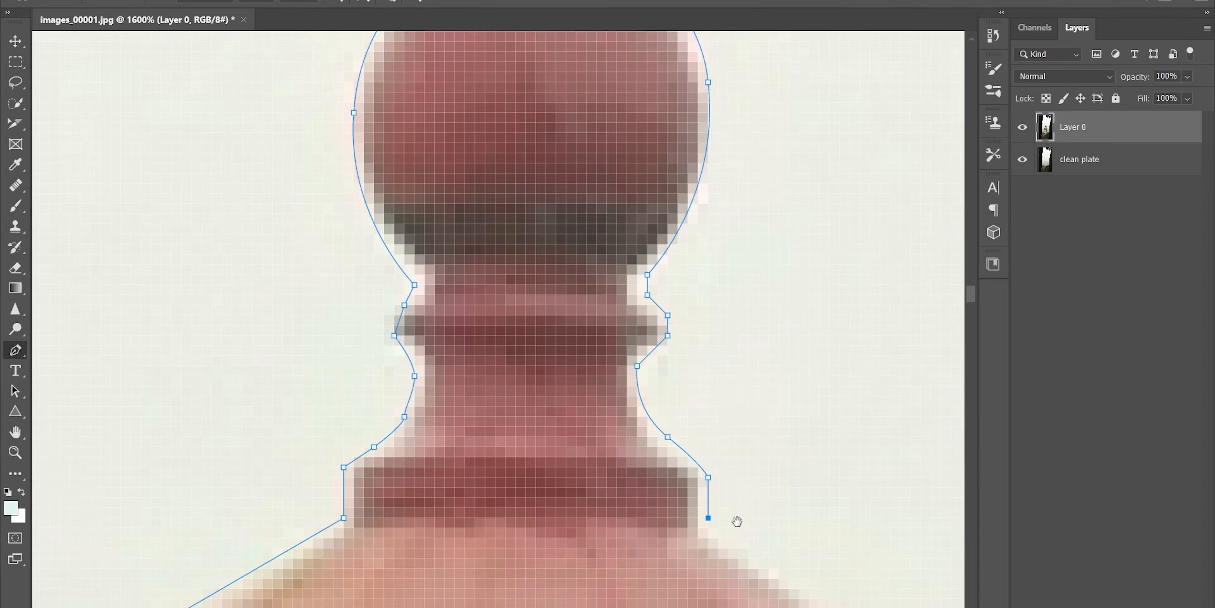
# Continue the path down the right side of the roof and lantern room to the ledge below the small windows
pyautogui.click(578, 412)
pyautogui.click(594, 250)
pyautogui.click(513, 254)
pyautogui.click(422, 181)
pyautogui.moveTo(499, 214); pyautogui.dragTo(502, 230)
pyautogui.click(499, 263)
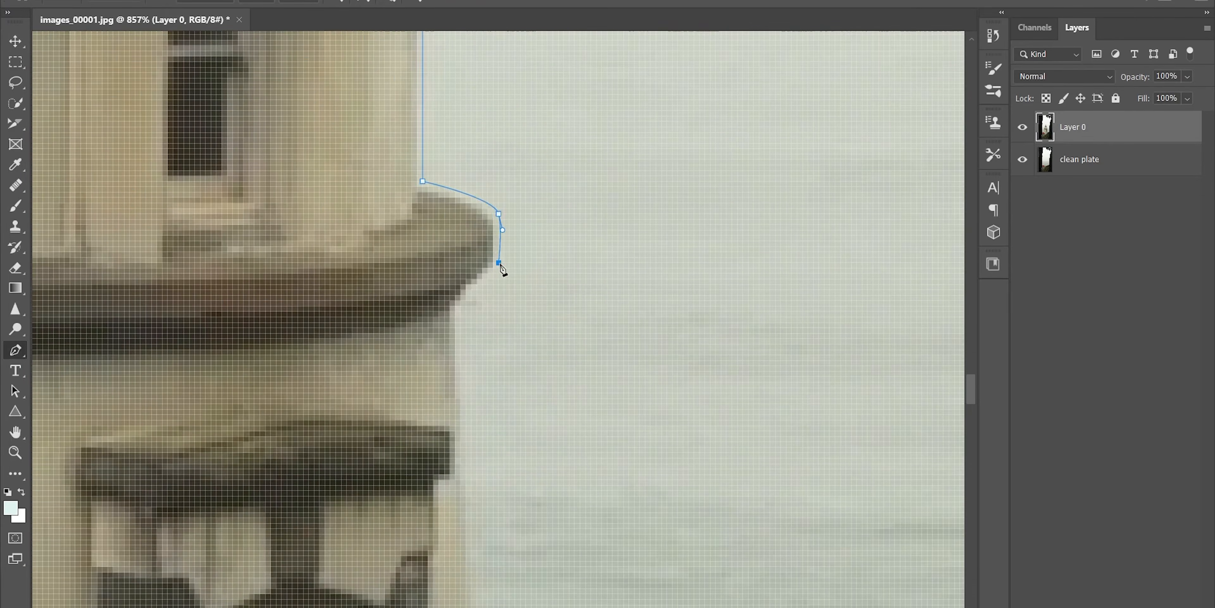
# Trace the path down the right wall, along the bushes and up the small red roof's edge towards its starting point
pyautogui.click(386, 40)
pyautogui.click(683, 152)
pyautogui.click(529, 244)
pyautogui.click(461, 281)
pyautogui.click(266, 320)
pyautogui.click(284, 277)
pyautogui.moveTo(363, 257); pyautogui.dragTo(352, 160)
pyautogui.click(328, 294)
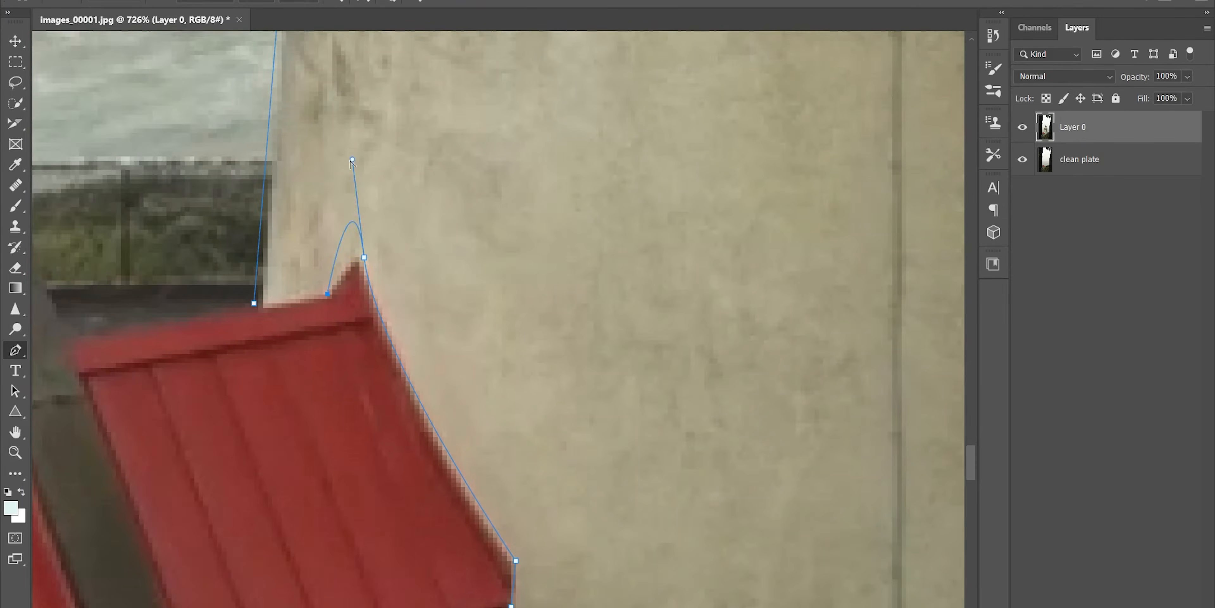
# Convert the closed lighthouse path into a new anti-aliased selection feathered 3 pixels and copy the lighthouse to its own layer
pyautogui.hotkey('ctrl', '0')
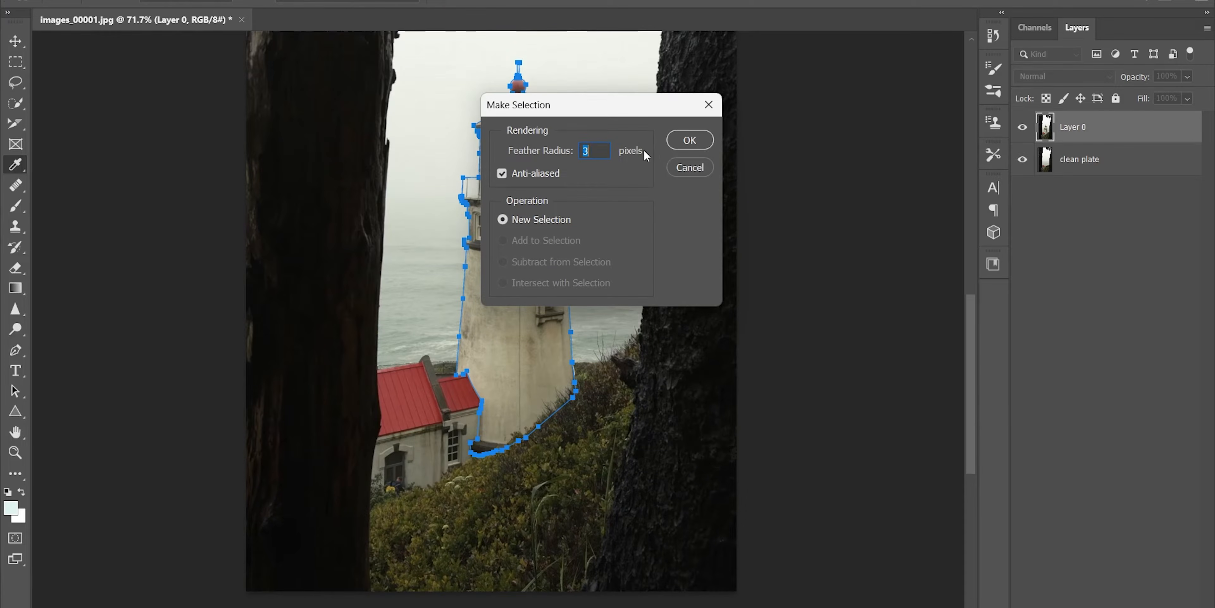
pyautogui.click(696, 140)
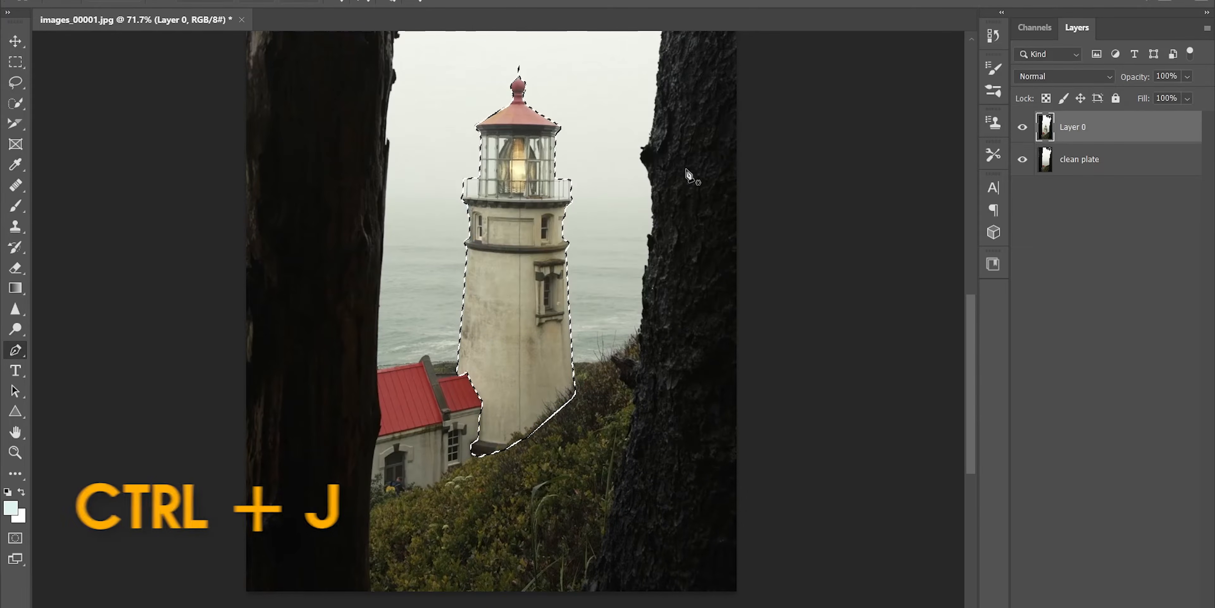
pyautogui.hotkey('ctrl', 'j')
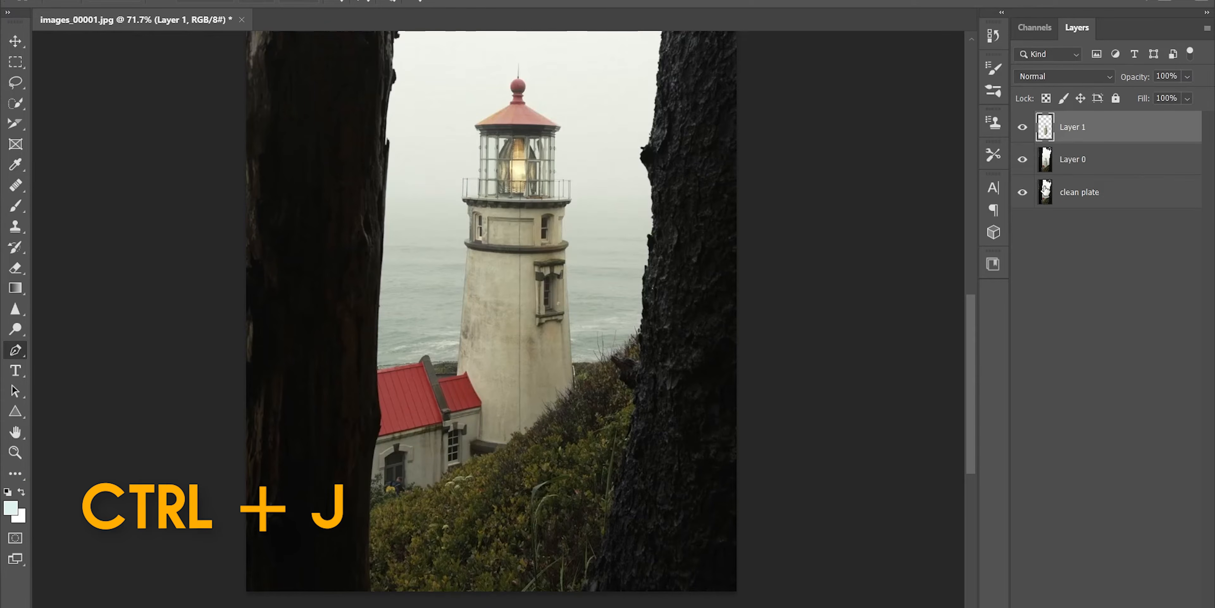
# Hide Layer 0 and the clean plate layer, and inspect the isolated lighthouse
pyautogui.click(1022, 159)
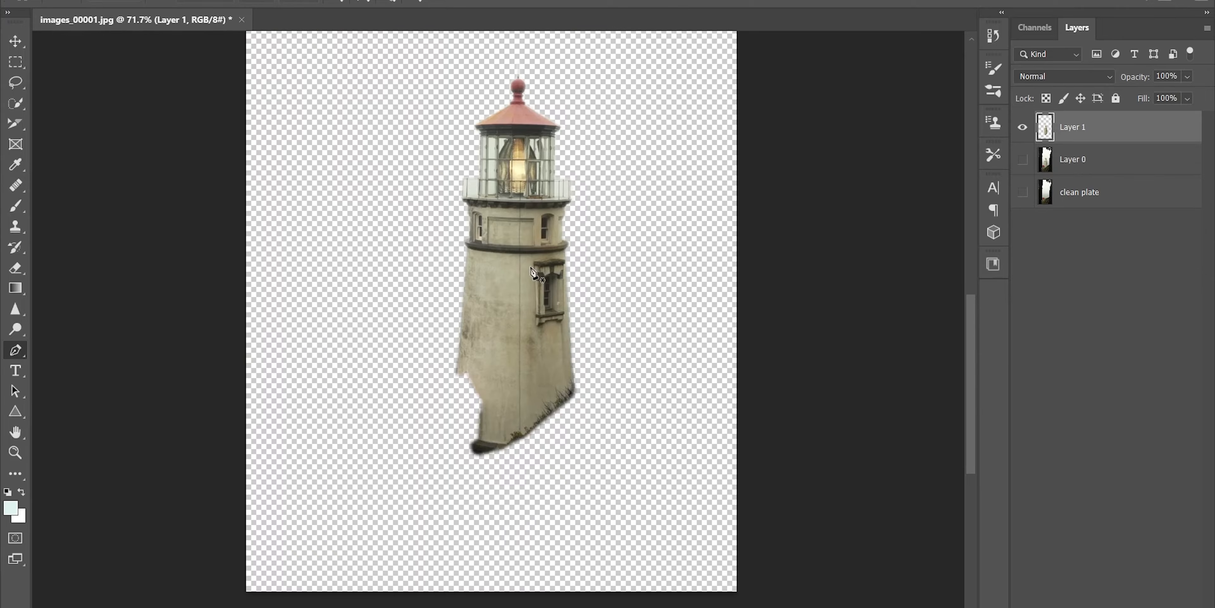
pyautogui.scroll(3, 521, 208)
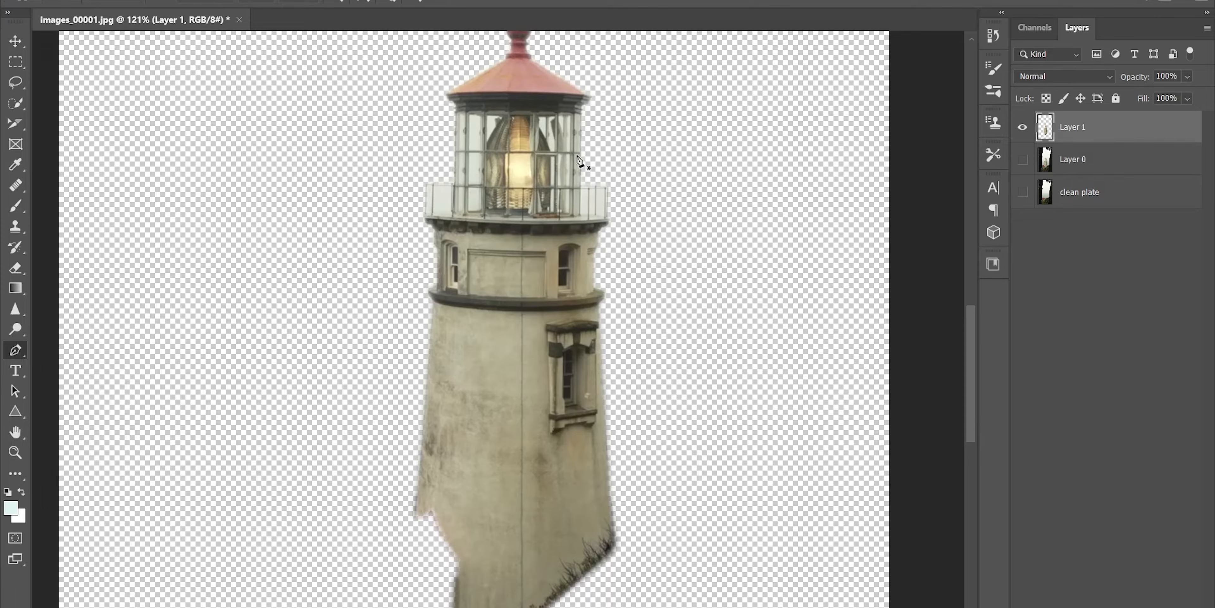
pyautogui.scroll(-2, 601, 160)
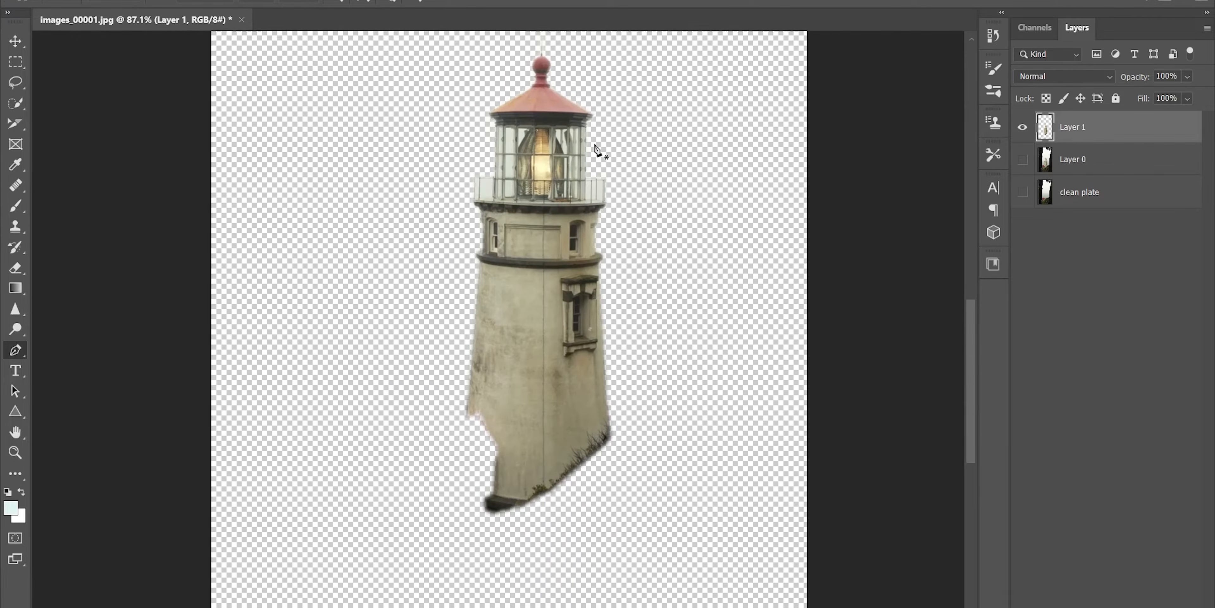
pyautogui.scroll(2, 561, 146)
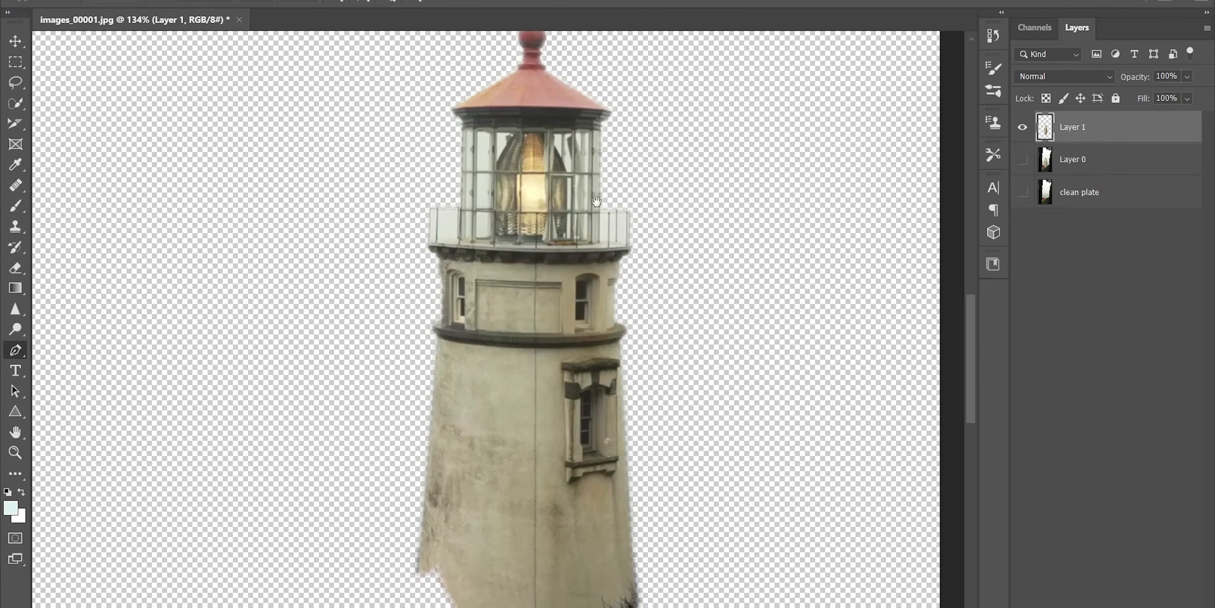
pyautogui.moveTo(592, 101); pyautogui.dragTo(570, 290)
pyautogui.scroll(1, 291, 263)
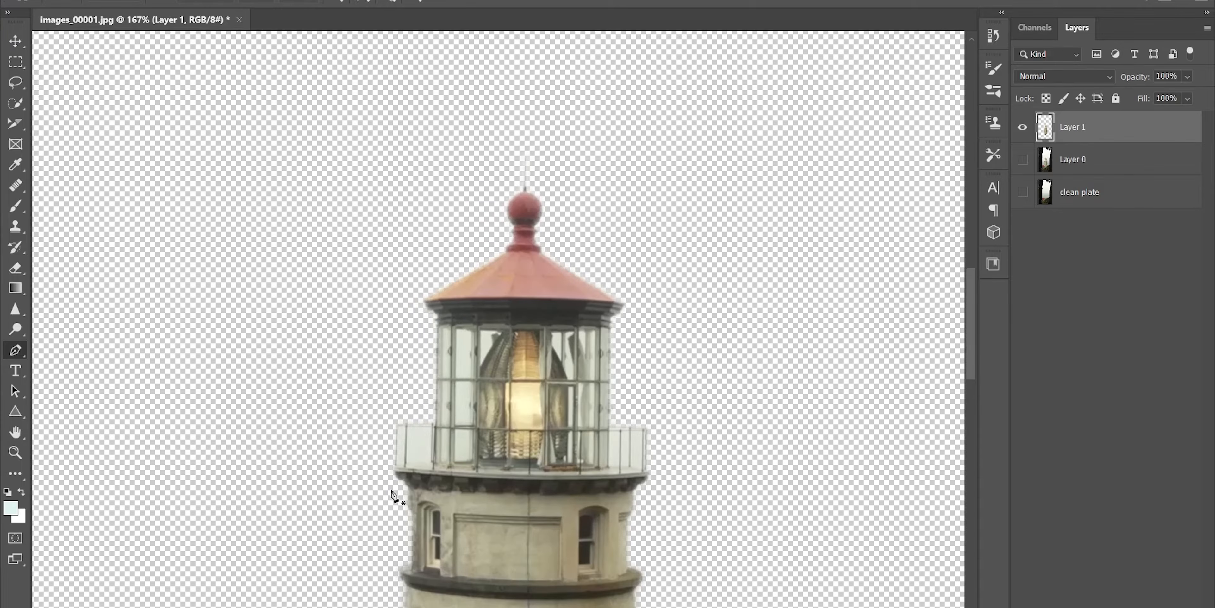
# Draw a closed Pen path around the lighthouse top, following the gallery floor's curve and loosely enclosing the lantern room, roof and spire
pyautogui.scroll(2, 393, 495)
pyautogui.click(355, 467)
pyautogui.moveTo(743, 478); pyautogui.dragTo(870, 465)
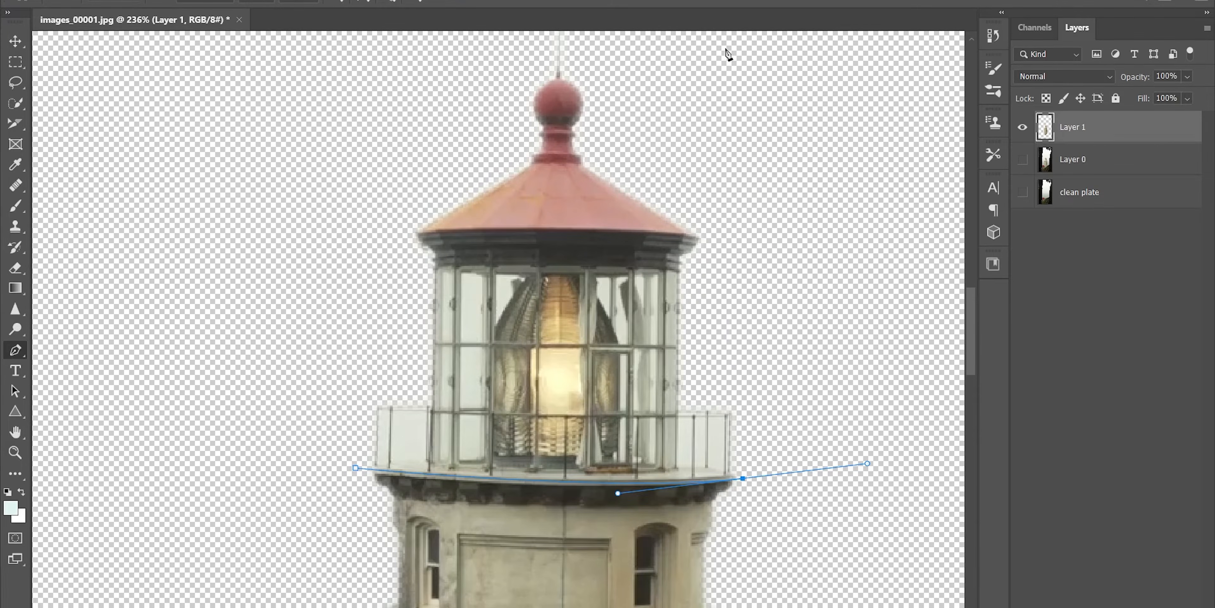
pyautogui.click(722, 47)
pyautogui.moveTo(727, 50); pyautogui.dragTo(756, 295)
pyautogui.click(627, 211)
pyautogui.click(436, 273)
pyautogui.moveTo(454, 556); pyautogui.dragTo(482, 249)
pyautogui.click(413, 406)
pyautogui.scroll(-5, 726, 276)
pyautogui.moveTo(708, 173); pyautogui.dragTo(643, 251)
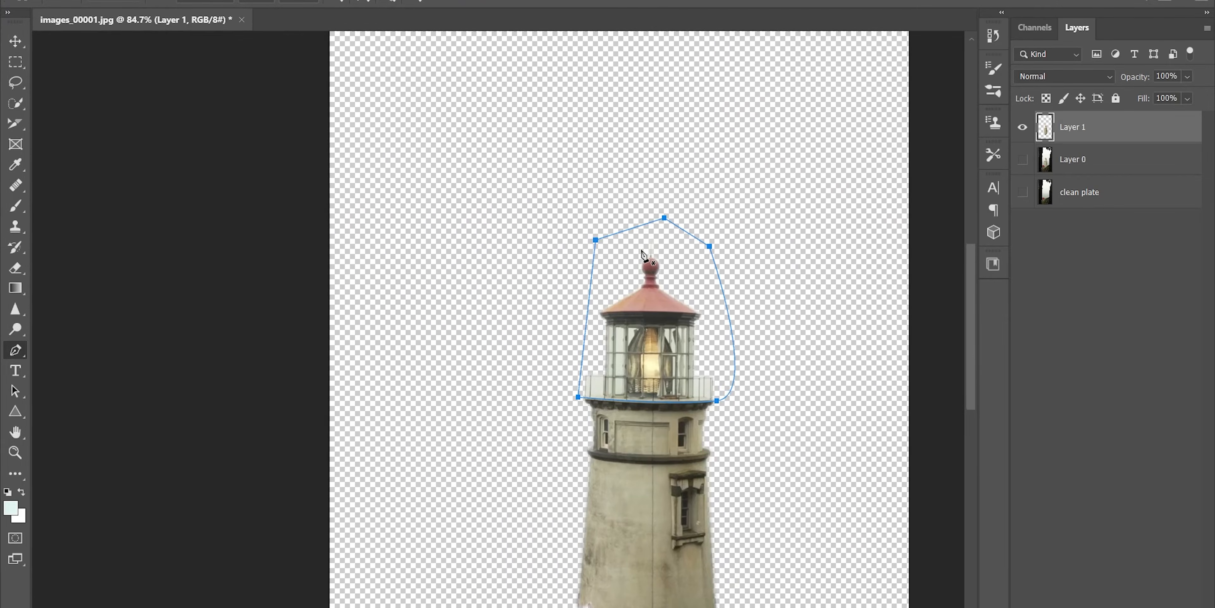
# Convert the path around the lighthouse top into a new anti-aliased selection with a feather radius of 3 pixels
pyautogui.rightClick(642, 253)
pyautogui.click(670, 312)
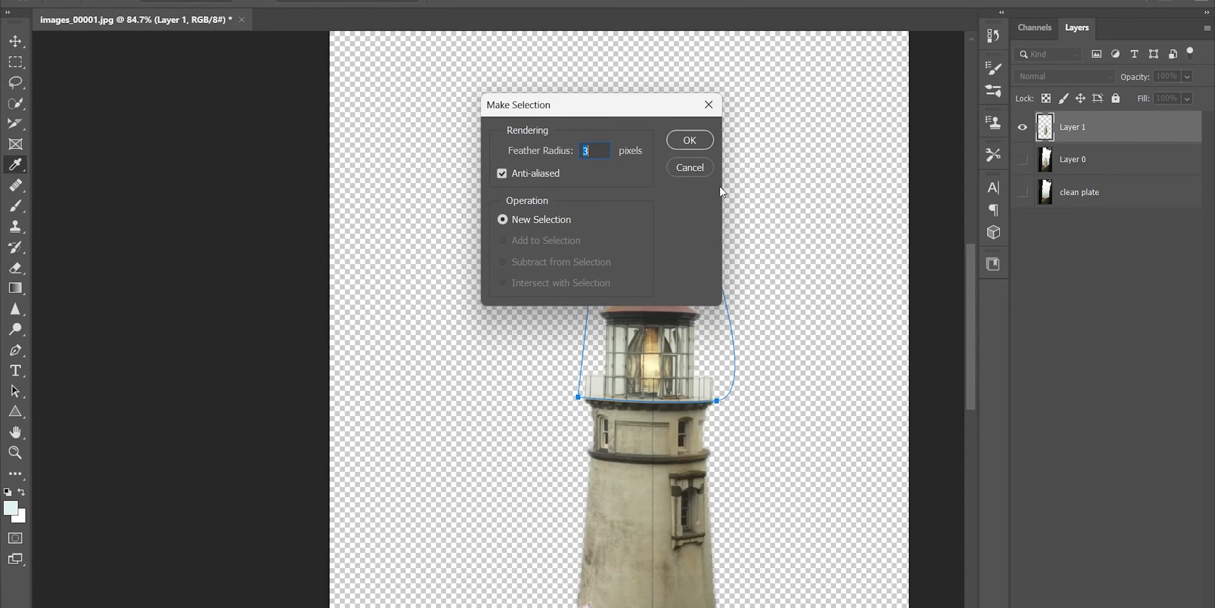
pyautogui.click(689, 140)
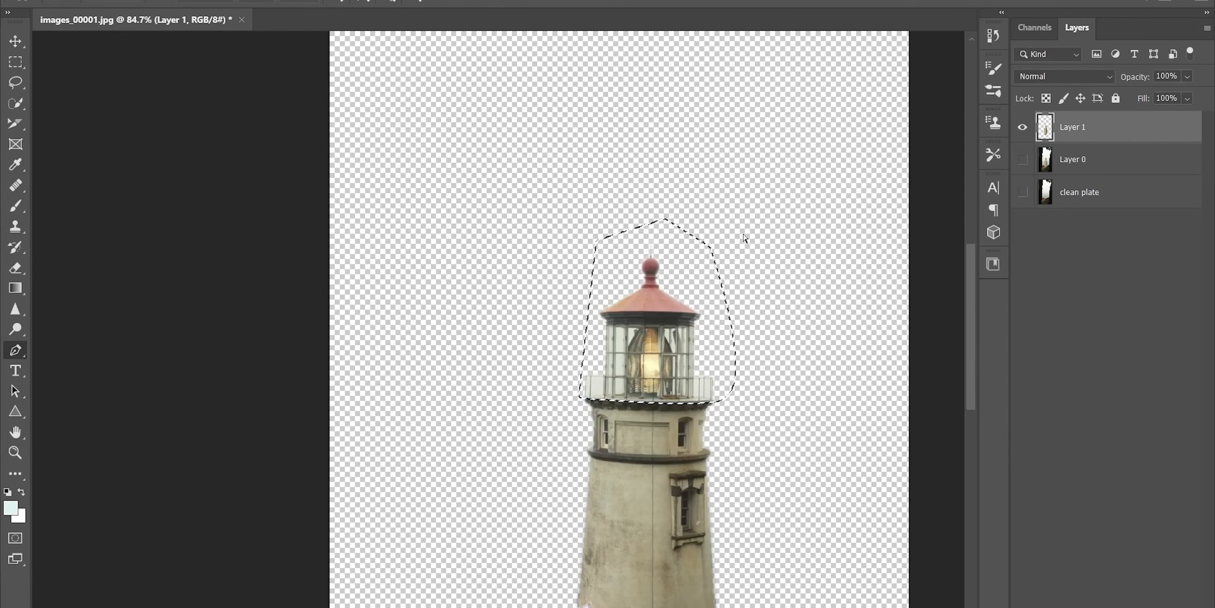
# Copy the selected lighthouse top to its own layer and delete the same area from Layer 1
pyautogui.hotkey('ctrl', 'j')
pyautogui.press('Escape')
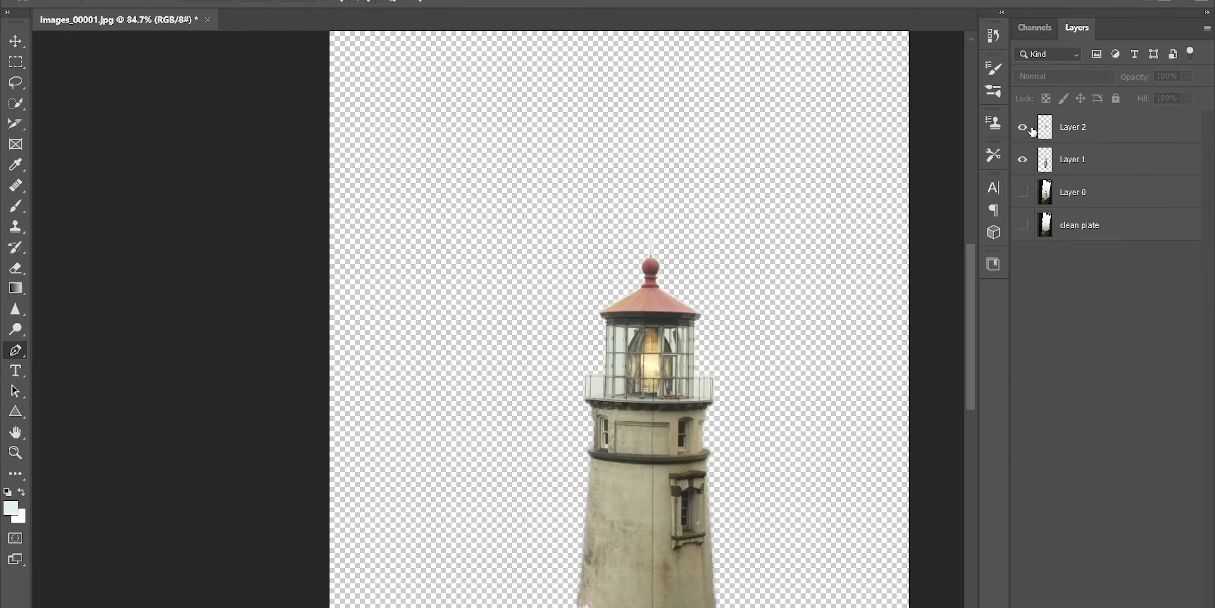
pyautogui.keyDown('ctrl'); pyautogui.click(1046, 131); pyautogui.keyUp('ctrl')
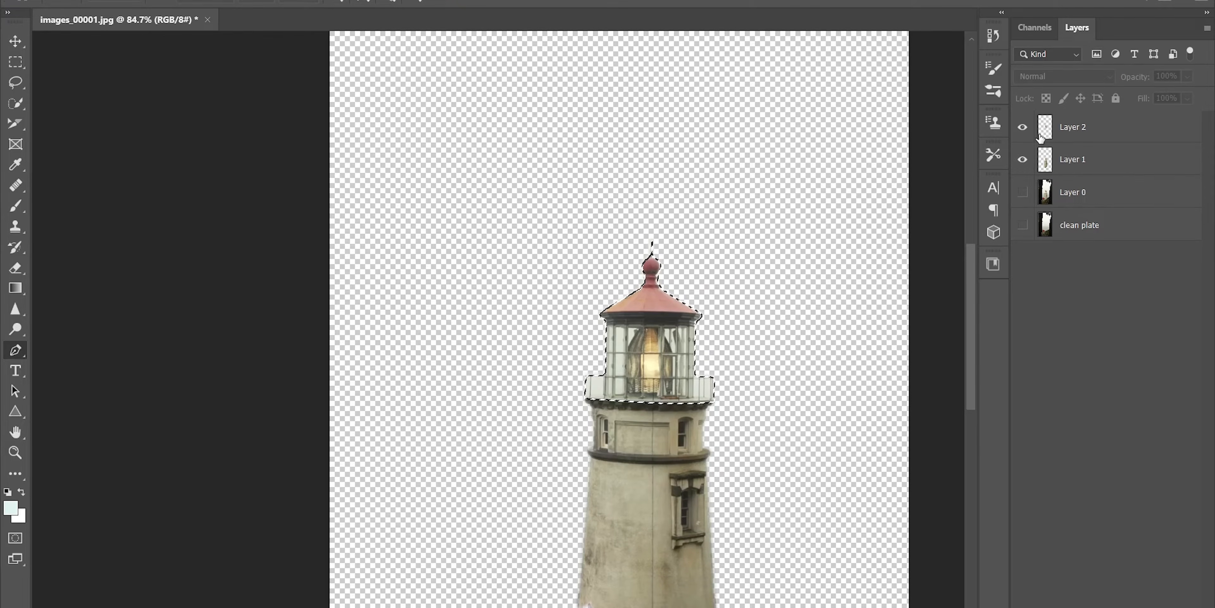
pyautogui.click(1022, 127)
pyautogui.click(1102, 173)
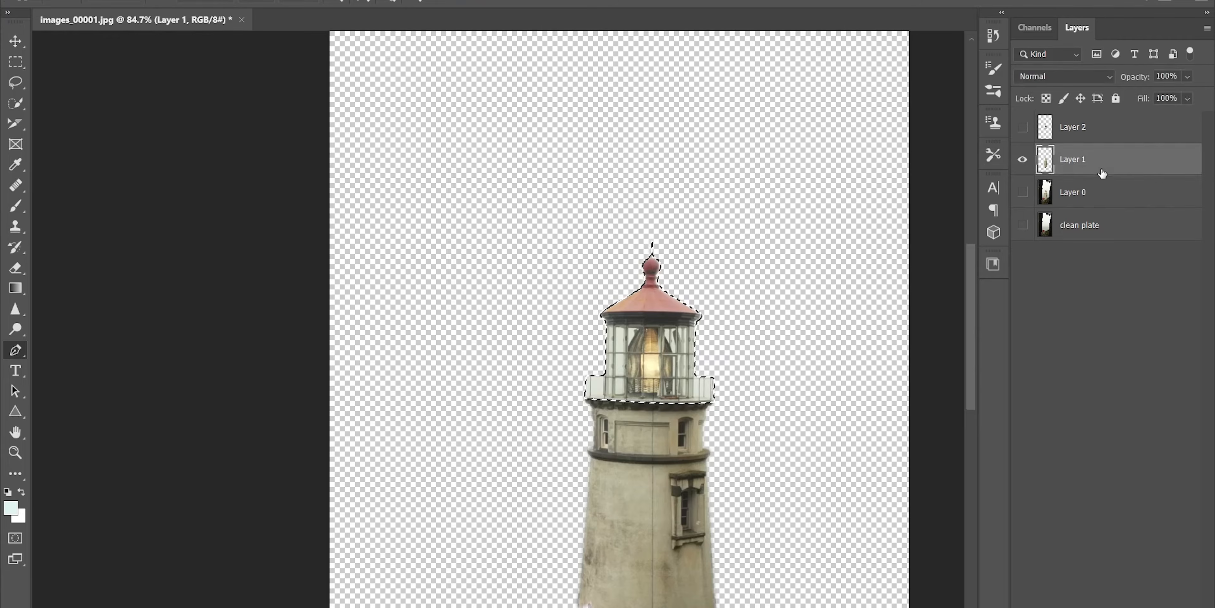
pyautogui.press('Delete')
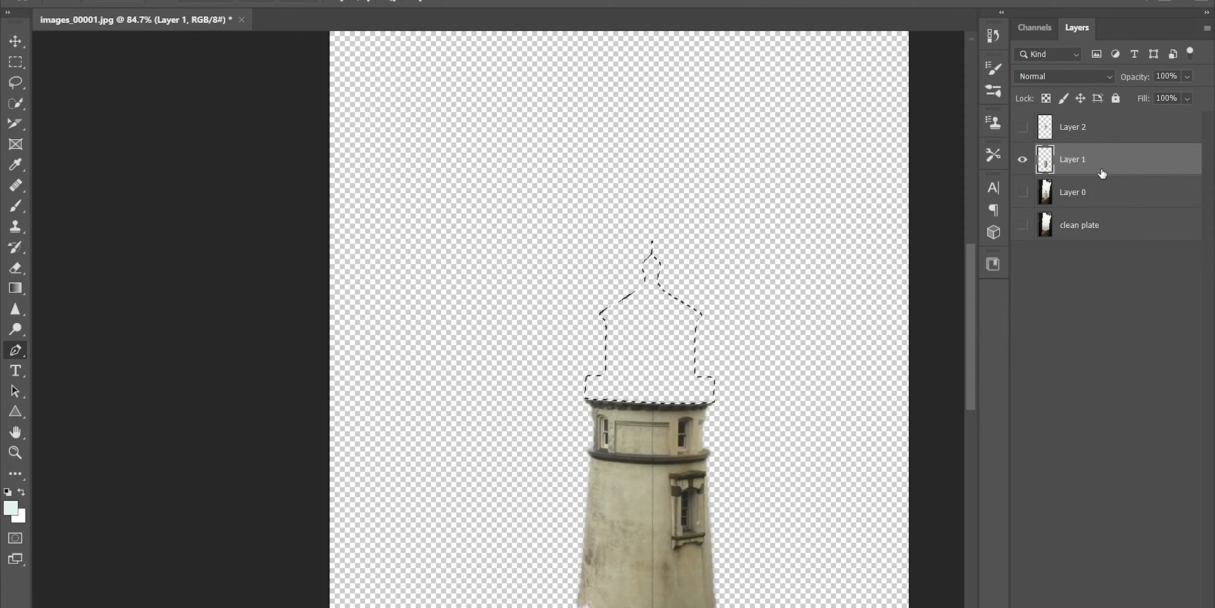
pyautogui.hotkey('ctrl', 'd')
pyautogui.hotkey('ctrl', '0')
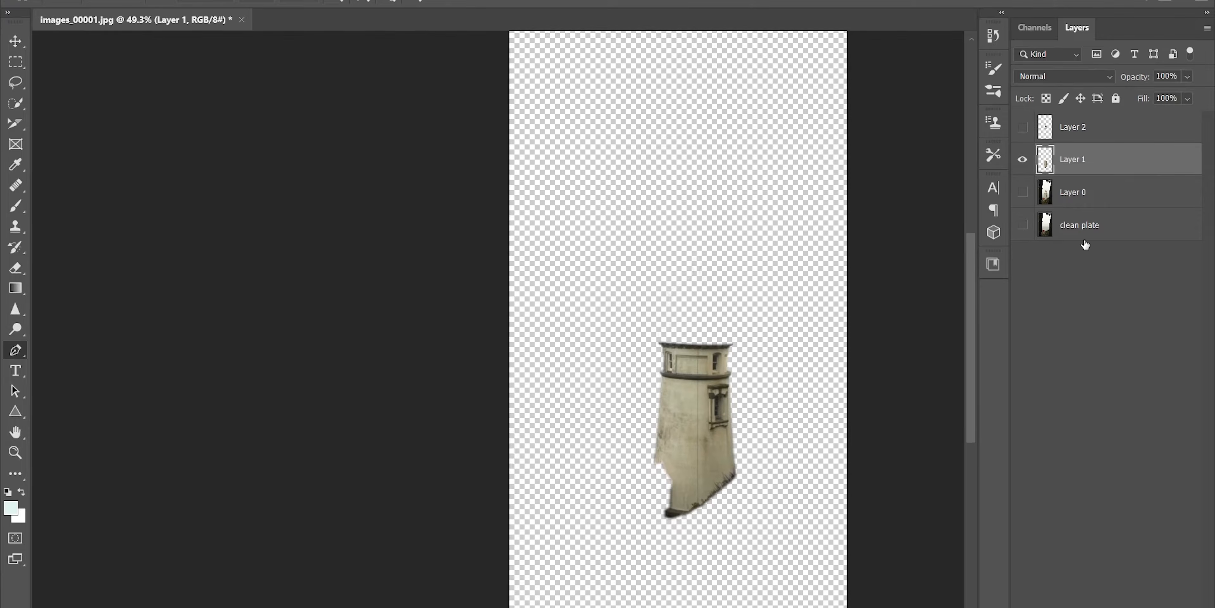
# Show all the layers and merge Layer 0 down into the clean plate layer
pyautogui.click(1022, 193)
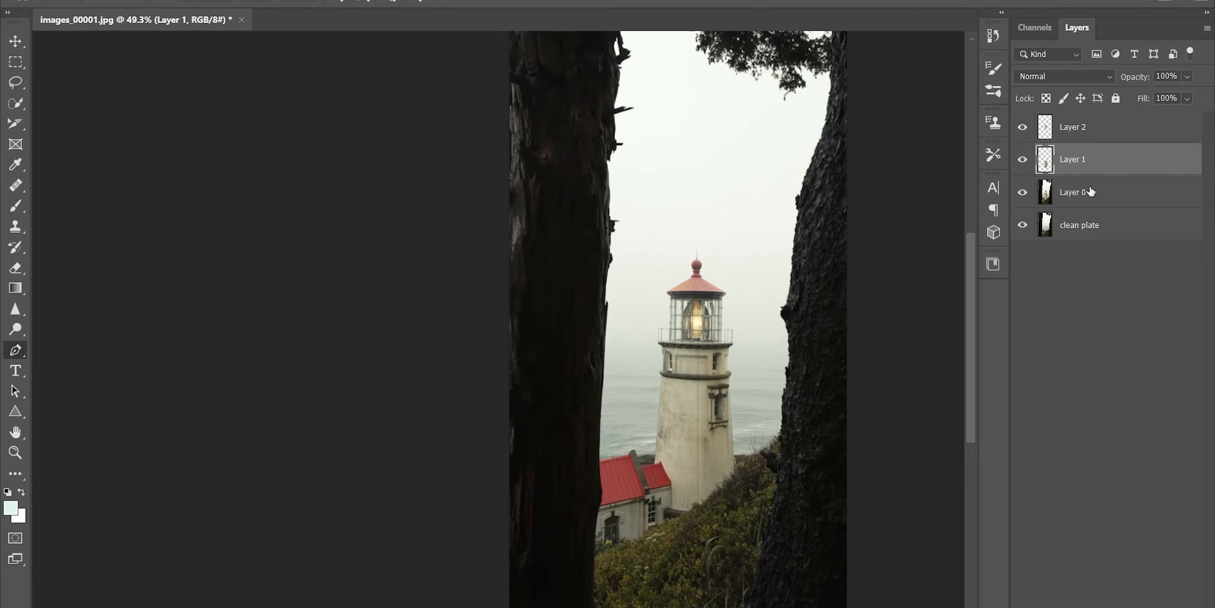
pyautogui.click(1091, 191)
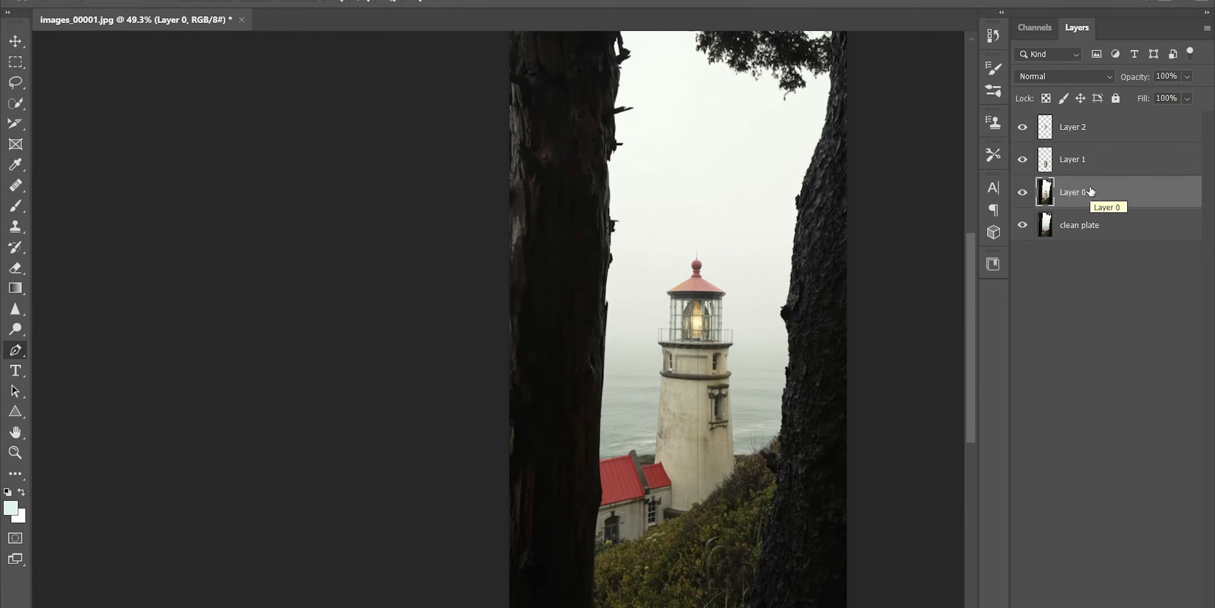
pyautogui.hotkey('ctrl', 'e')
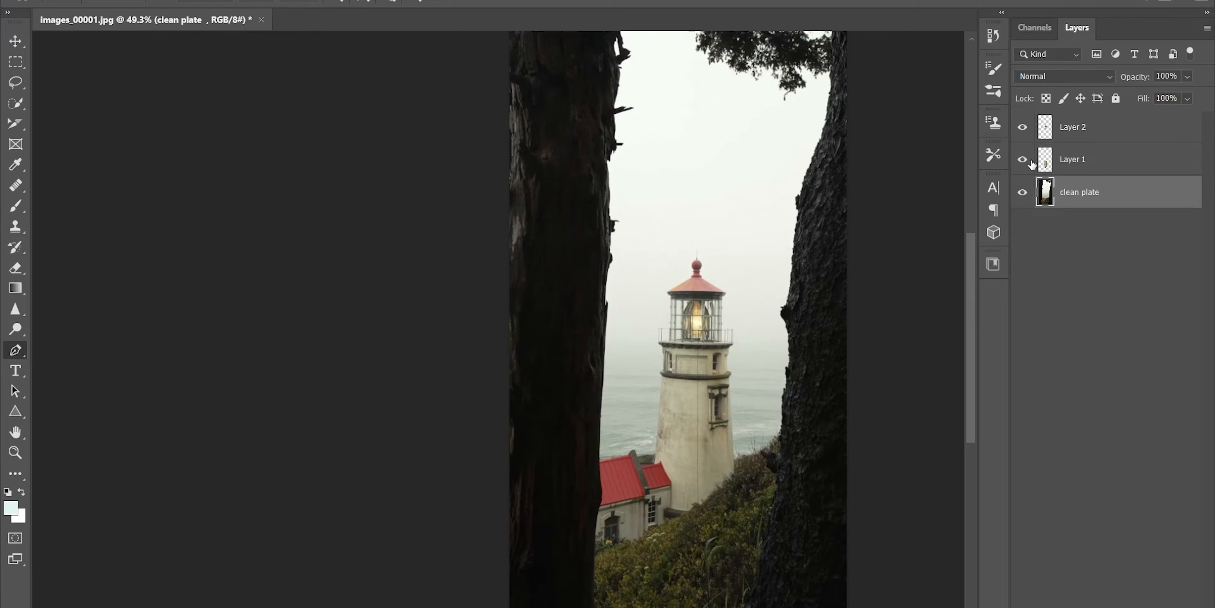
# With Layer 2 temporarily hidden, erase the faint leftover outline around the removed lighthouse top on Layer 1
pyautogui.click(1022, 127)
pyautogui.click(1090, 163)
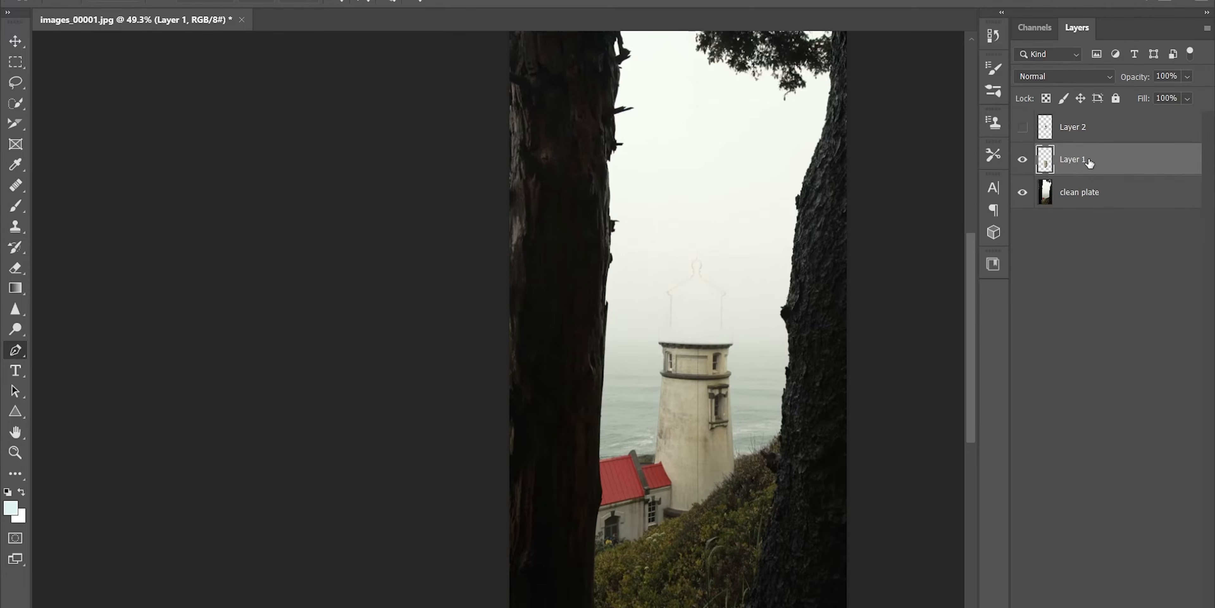
pyautogui.click(1022, 127)
pyautogui.click(1102, 128)
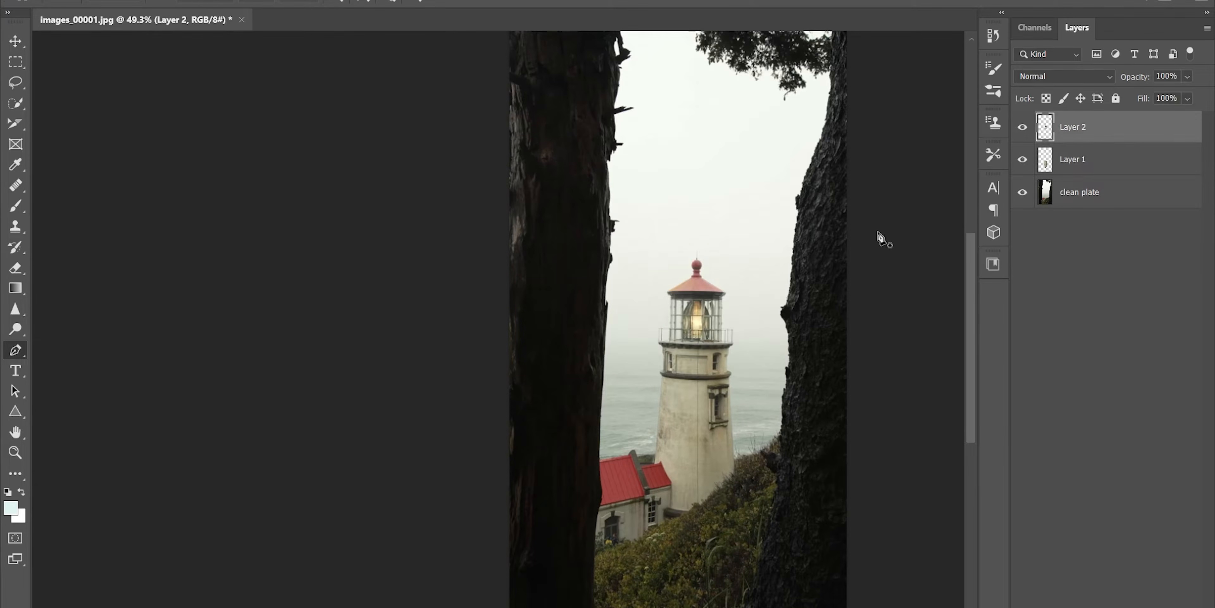
pyautogui.click(1026, 128)
pyautogui.moveTo(595, 277); pyautogui.dragTo(698, 273)
pyautogui.moveTo(844, 280); pyautogui.dragTo(380, 188)
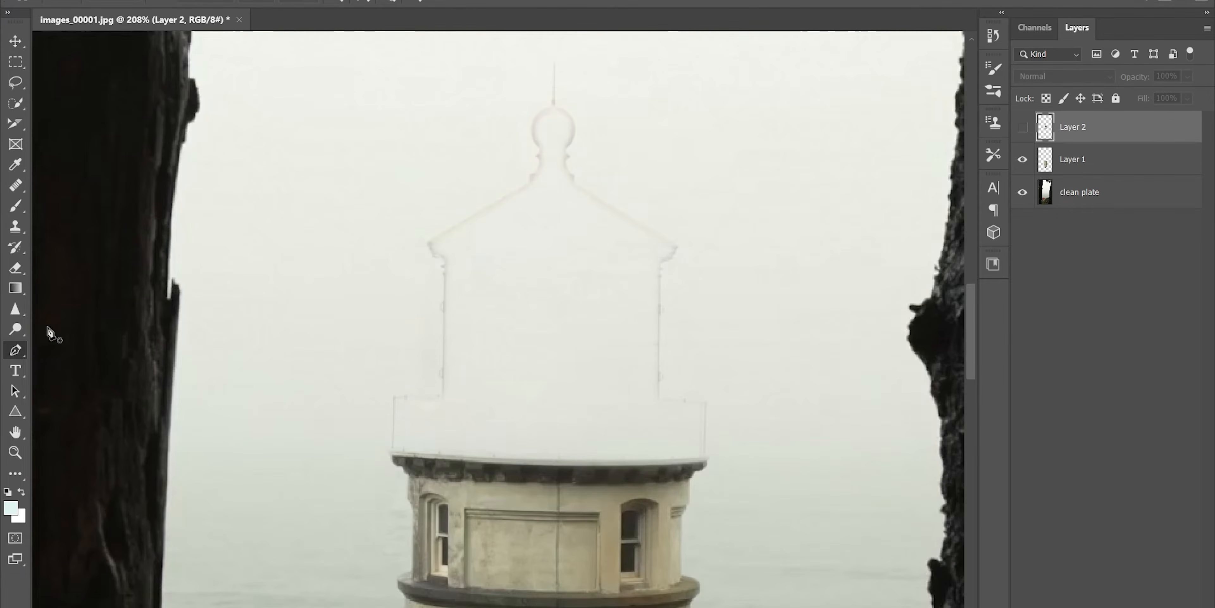
pyautogui.click(15, 269)
pyautogui.hotkey('alt', '[')
pyautogui.moveTo(369, 401)
pyautogui.mouseDown()
pyautogui.moveTo(392, 410)
pyautogui.moveTo(523, 164)
pyautogui.moveTo(678, 209)
pyautogui.moveTo(655, 361)
pyautogui.moveTo(718, 437)
pyautogui.mouseUp()
pyautogui.moveTo(707, 312); pyautogui.dragTo(600, 304)
pyautogui.click(1014, 132)
# Rename Layer 1 as middle and Layer 2 as top
pyautogui.doubleClick(1065, 166)
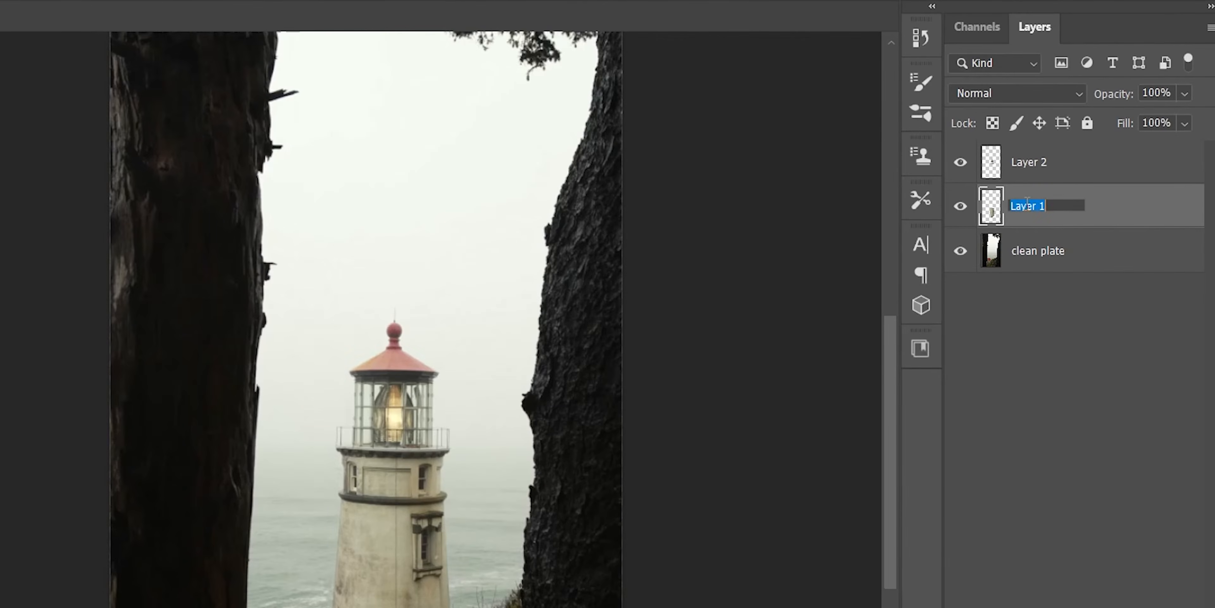
pyautogui.write('middle')
pyautogui.press('Return')
pyautogui.doubleClick(1035, 162)
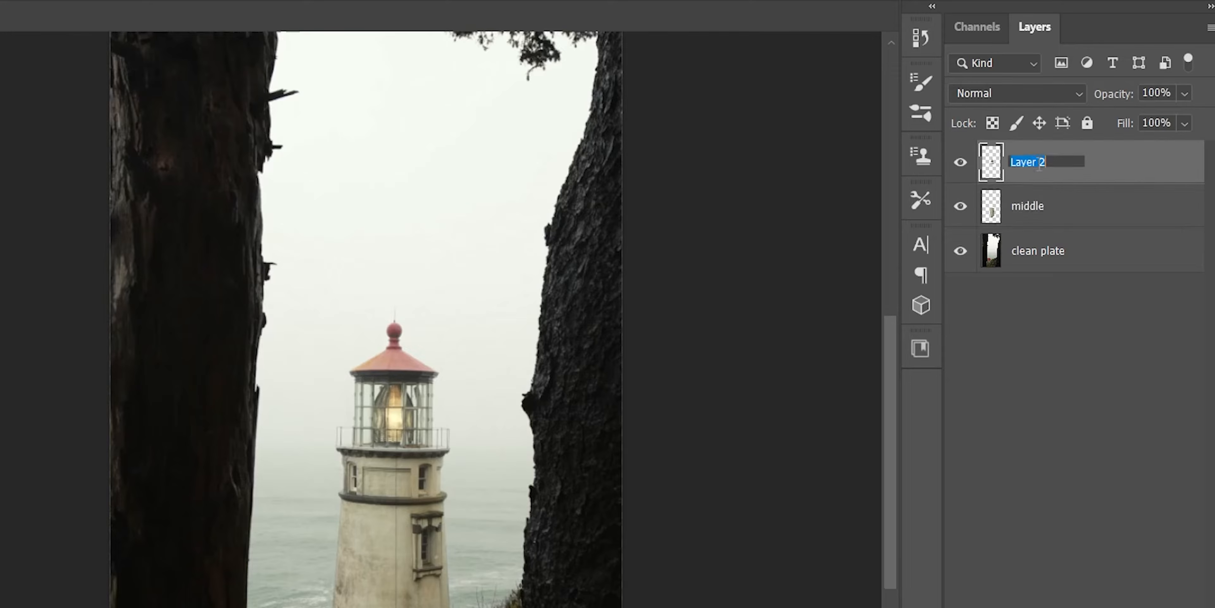
pyautogui.write('top')
pyautogui.press('Return')
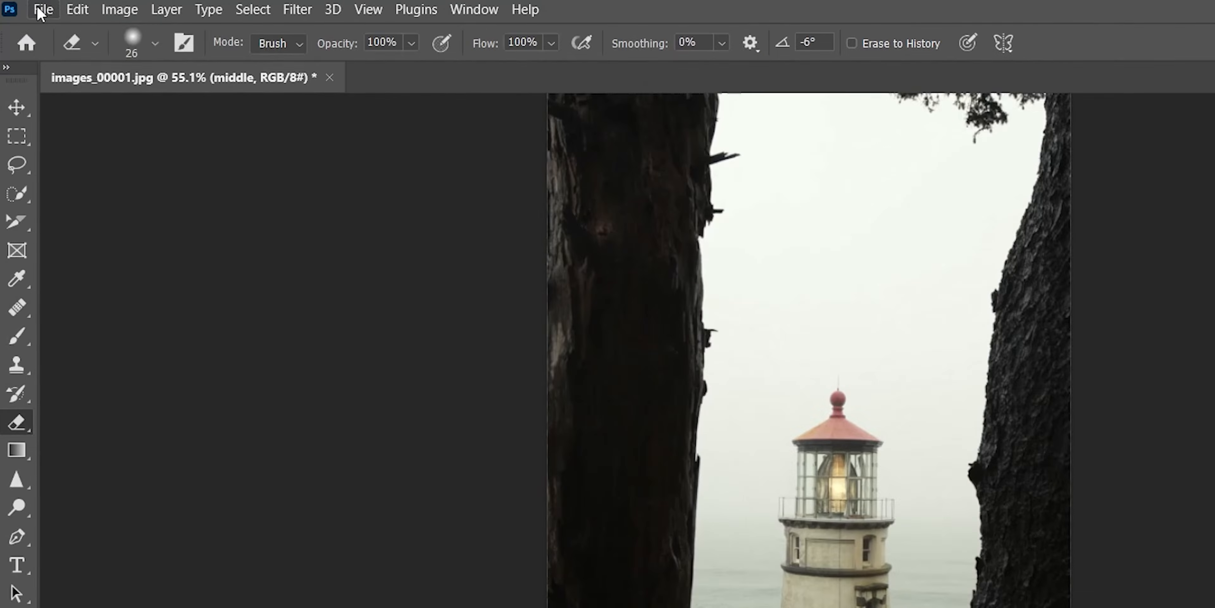
# Save the layered document on the Desktop as a Photoshop file named light house, with Maximize Compatibility enabled
pyautogui.click(44, 9)
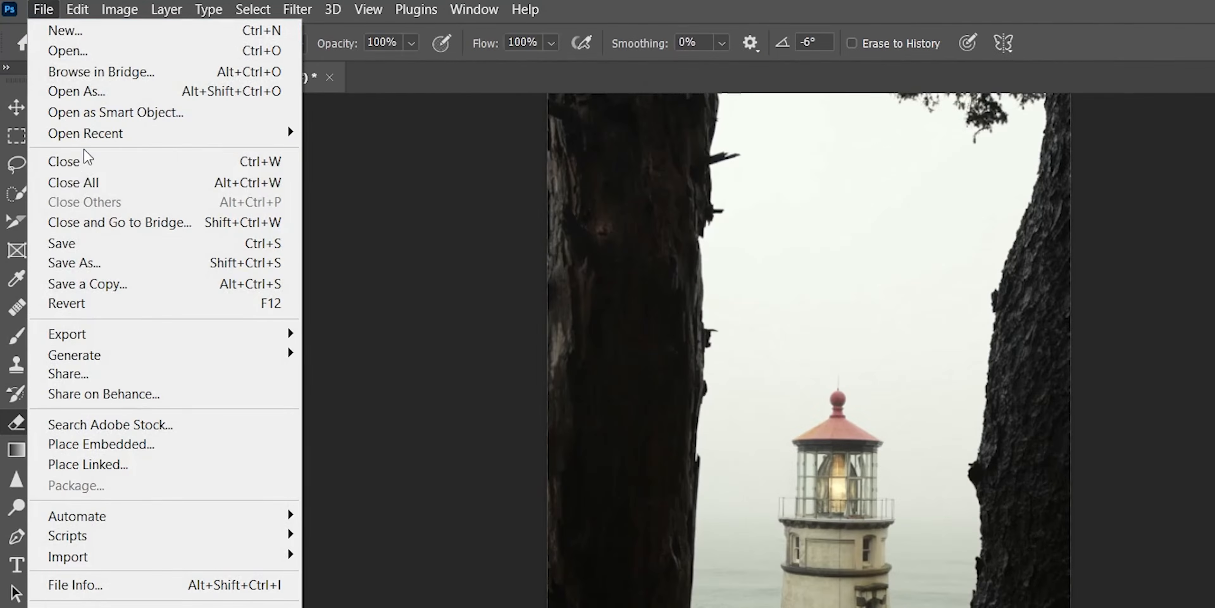
pyautogui.click(85, 245)
pyautogui.write('b')
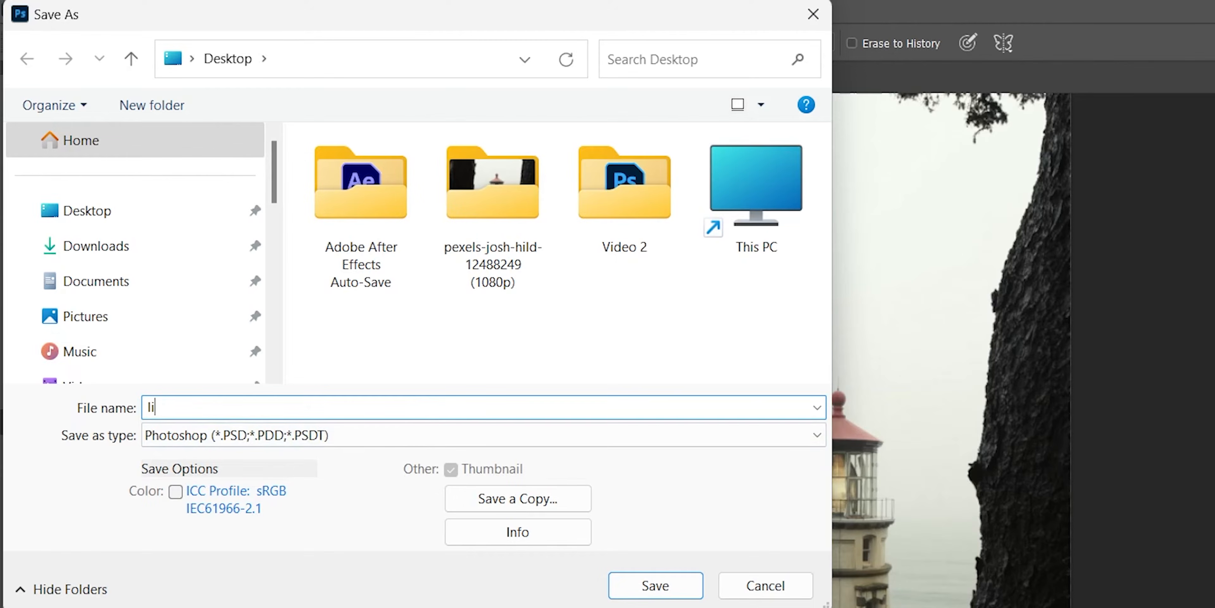
pyautogui.press('Return')
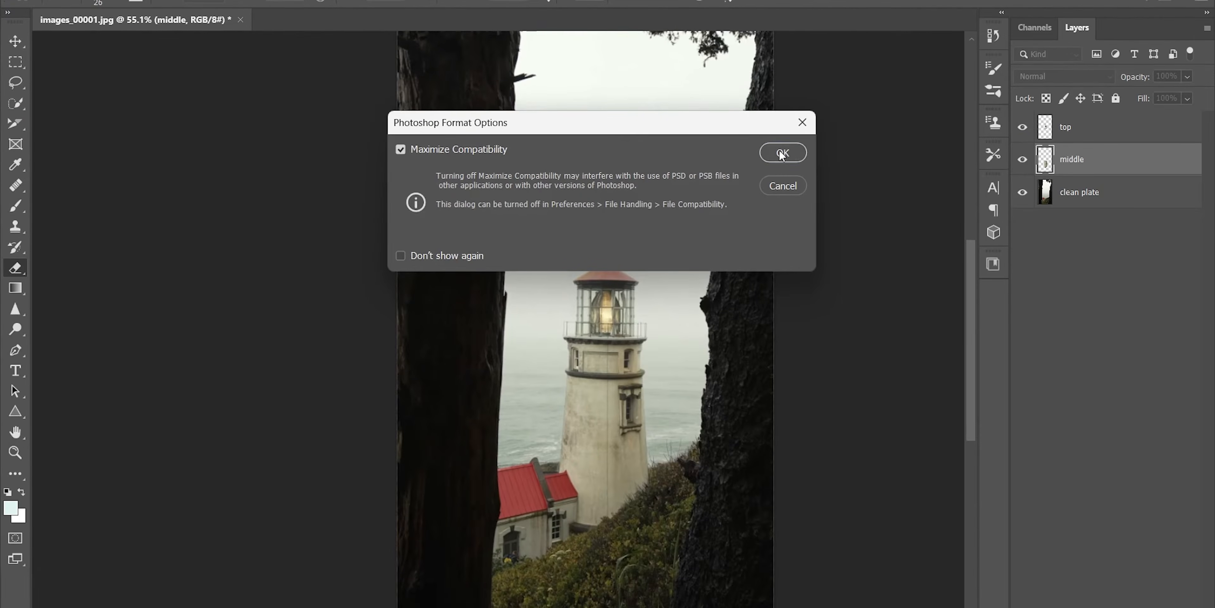
pyautogui.click(783, 155)
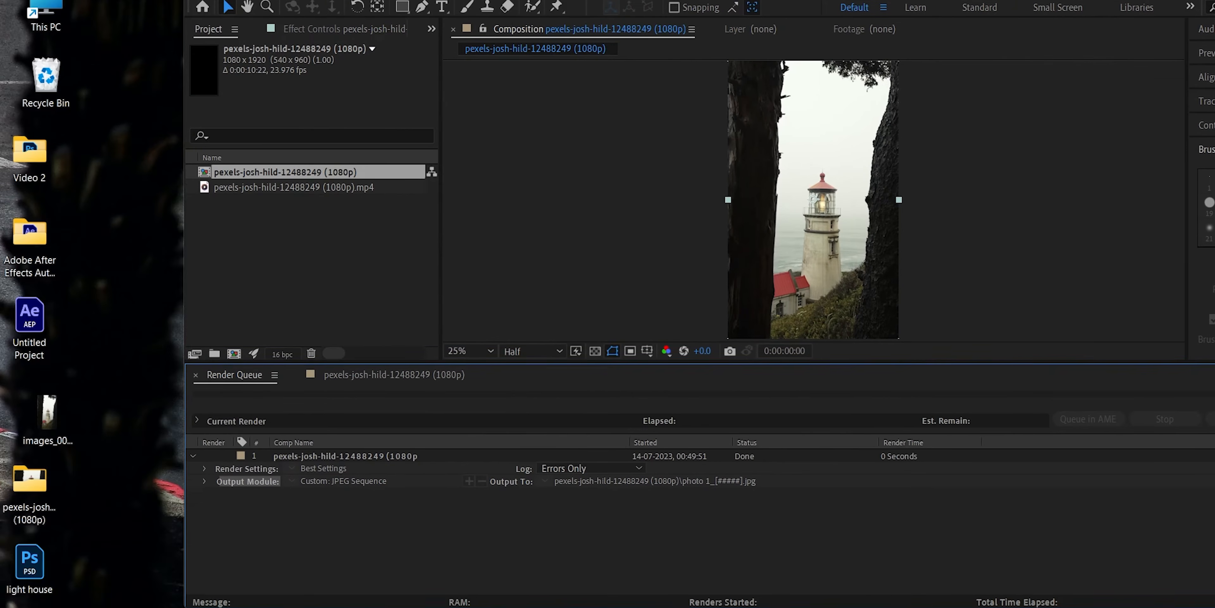
# Switch to After Effects and import light house.psd from the desktop as a Composition with Editable Layer Styles
pyautogui.moveTo(41, 548); pyautogui.dragTo(272, 230)
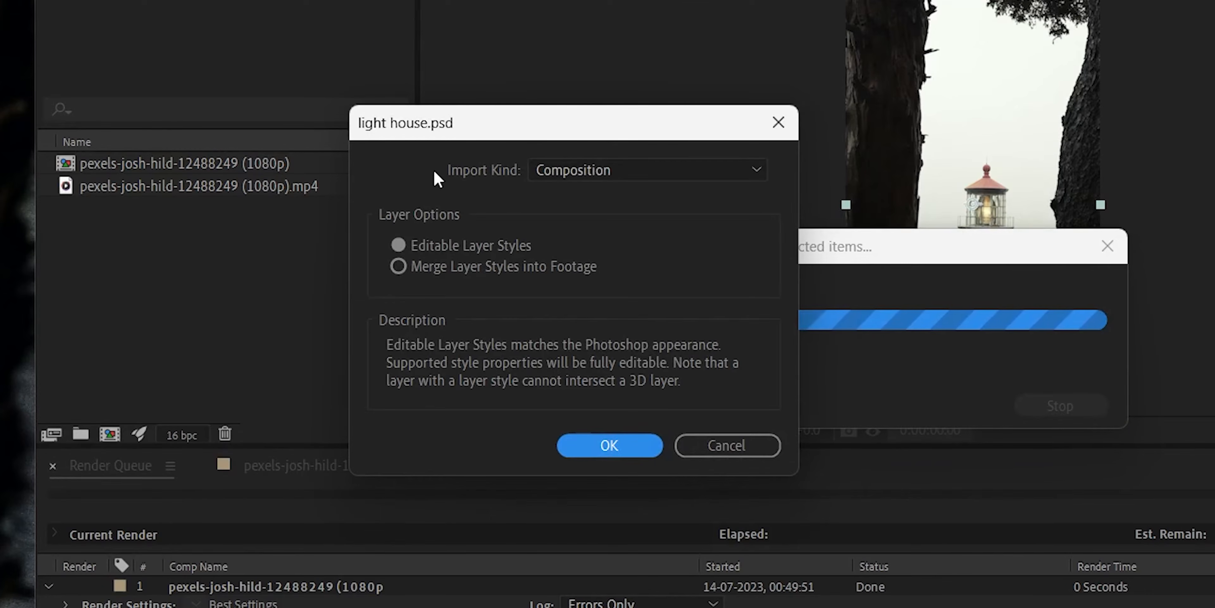
pyautogui.click(580, 165)
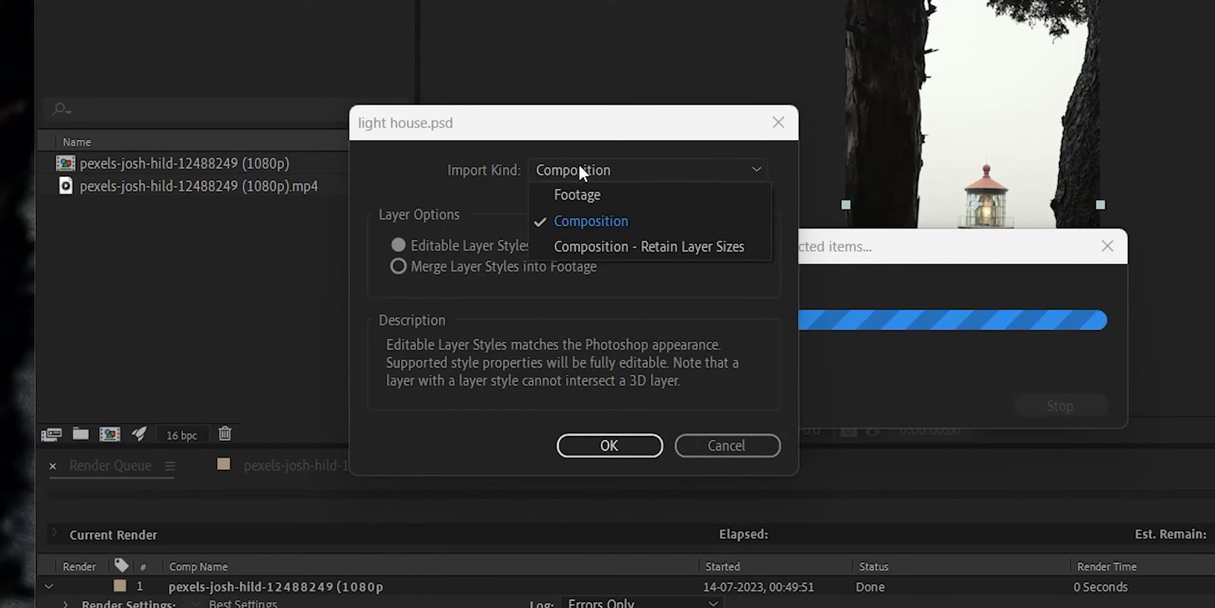
pyautogui.click(596, 218)
pyautogui.click(630, 453)
# Add the clean plate, middle and top layers of light house.psd to the video composition above the footage
pyautogui.click(118, 186)
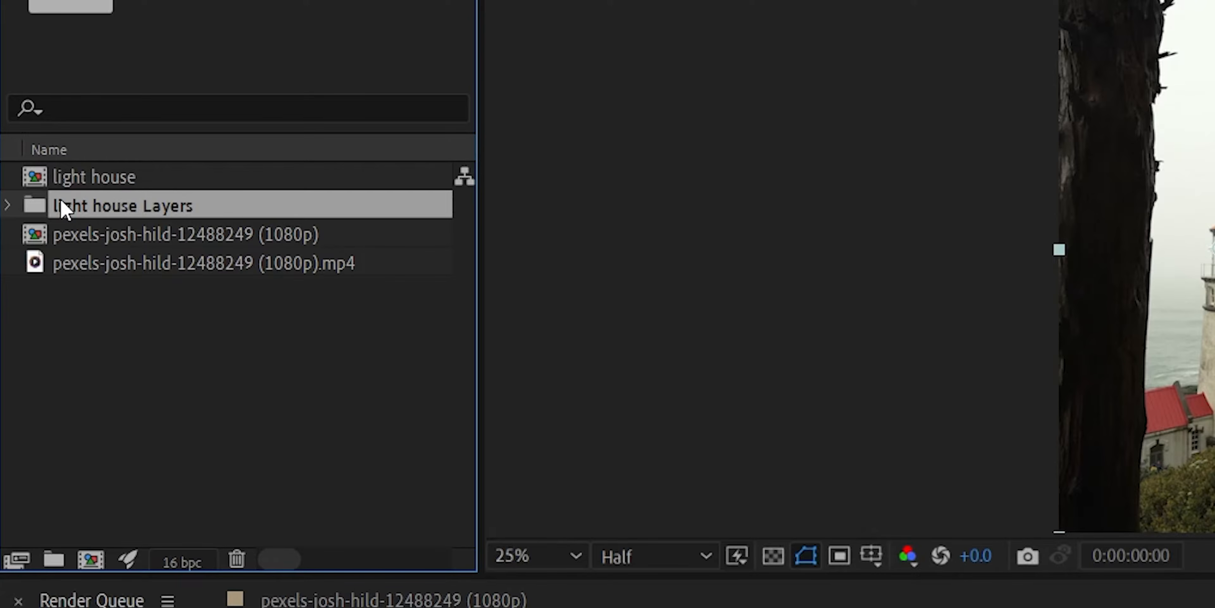
pyautogui.click(8, 204)
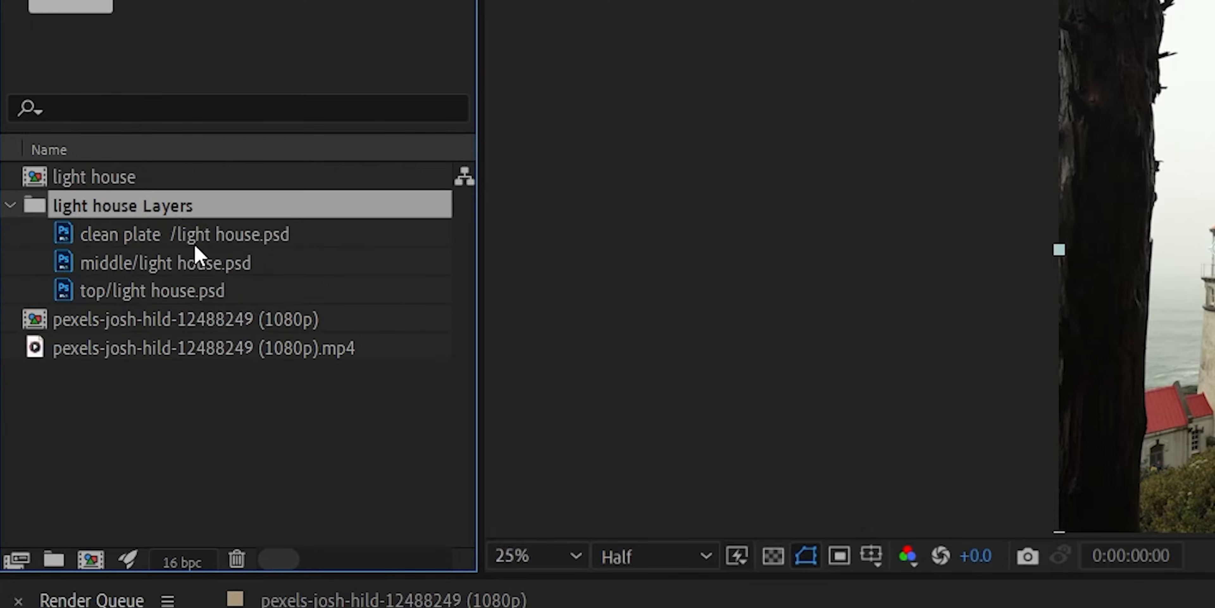
pyautogui.click(196, 244)
pyautogui.click(196, 266)
pyautogui.click(205, 293)
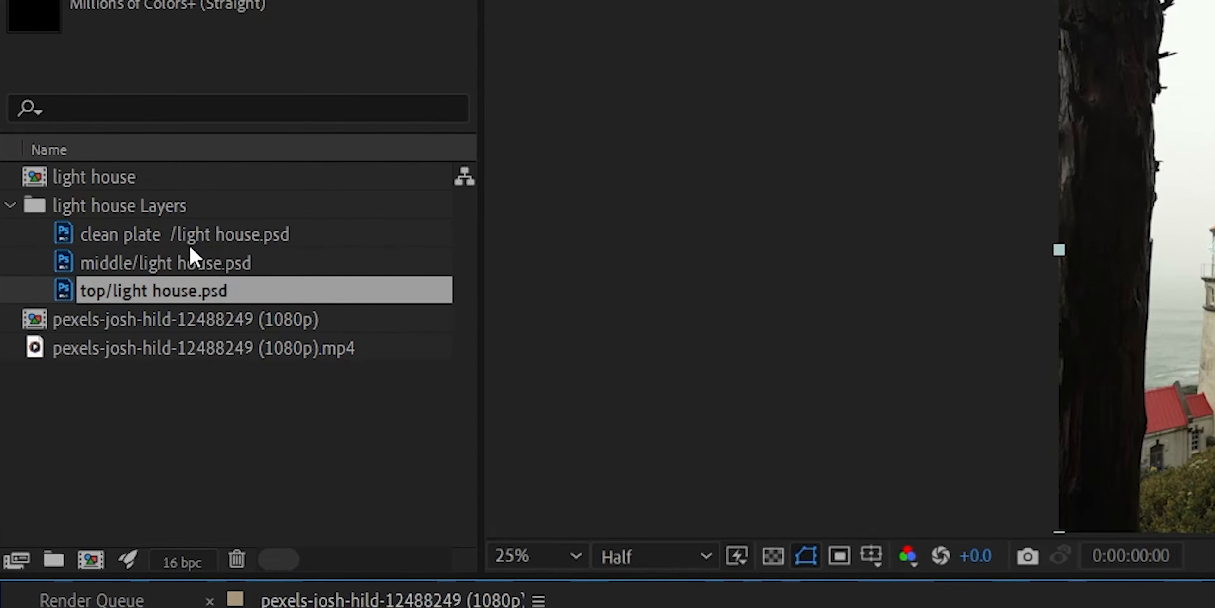
pyautogui.click(191, 240)
pyautogui.keyDown('shift'); pyautogui.click(148, 257); pyautogui.keyUp('shift')
pyautogui.moveTo(139, 231); pyautogui.dragTo(254, 566)
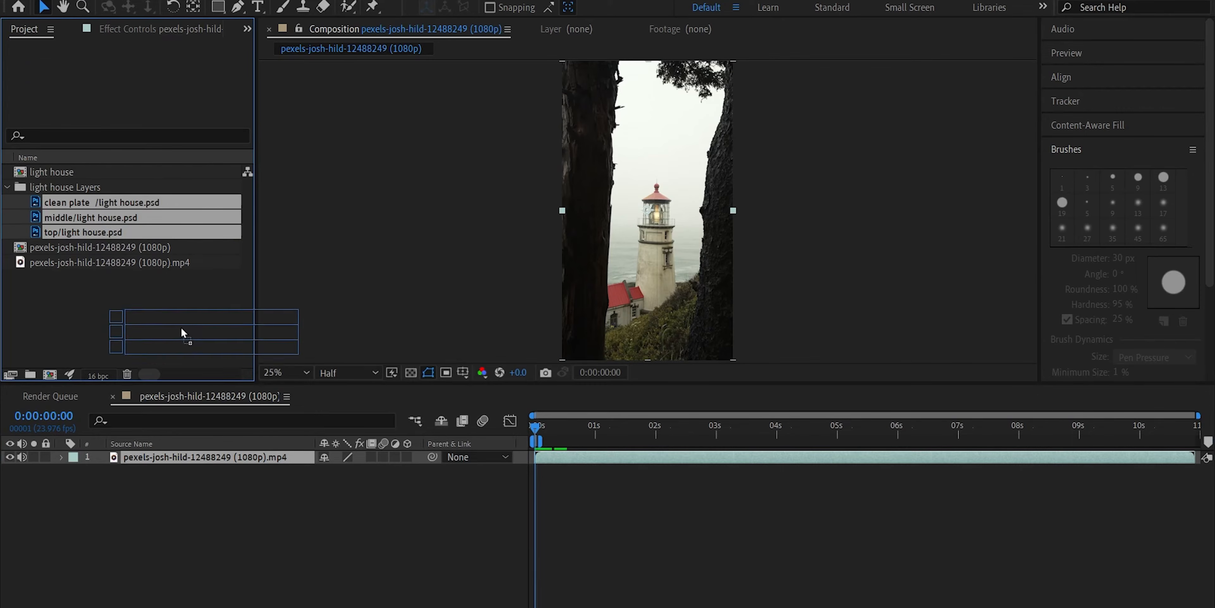
pyautogui.moveTo(182, 448); pyautogui.dragTo(182, 449)
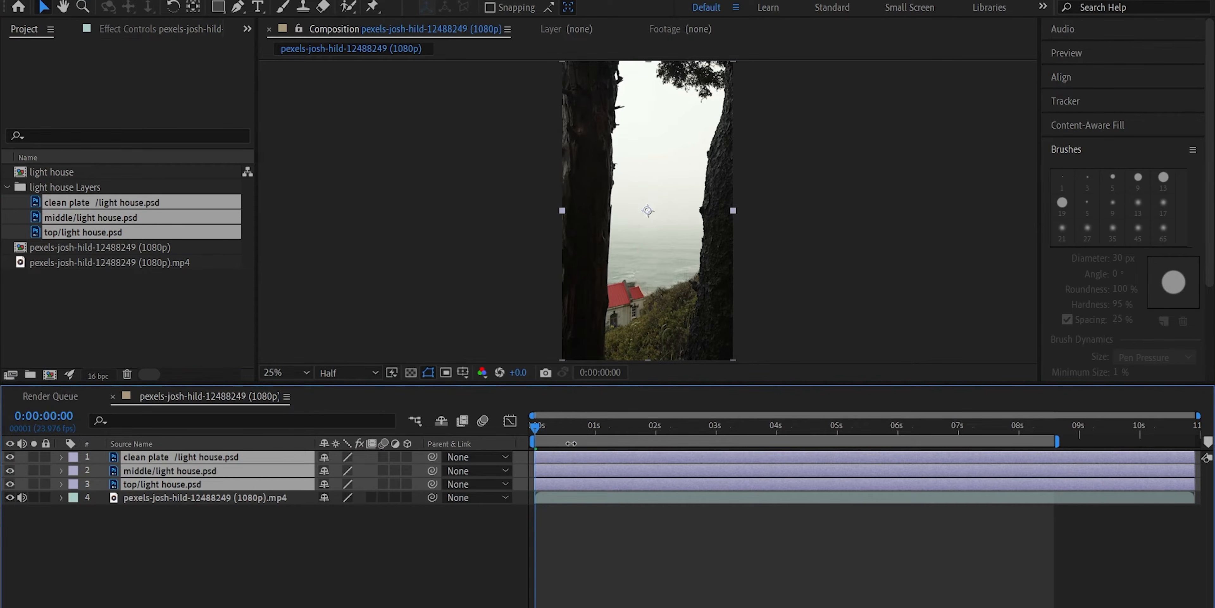
# Trim the three lighthouse layers to end at 0:00:01:00 and move the clean plate below the middle and top layers
pyautogui.moveTo(537, 430); pyautogui.dragTo(599, 436)
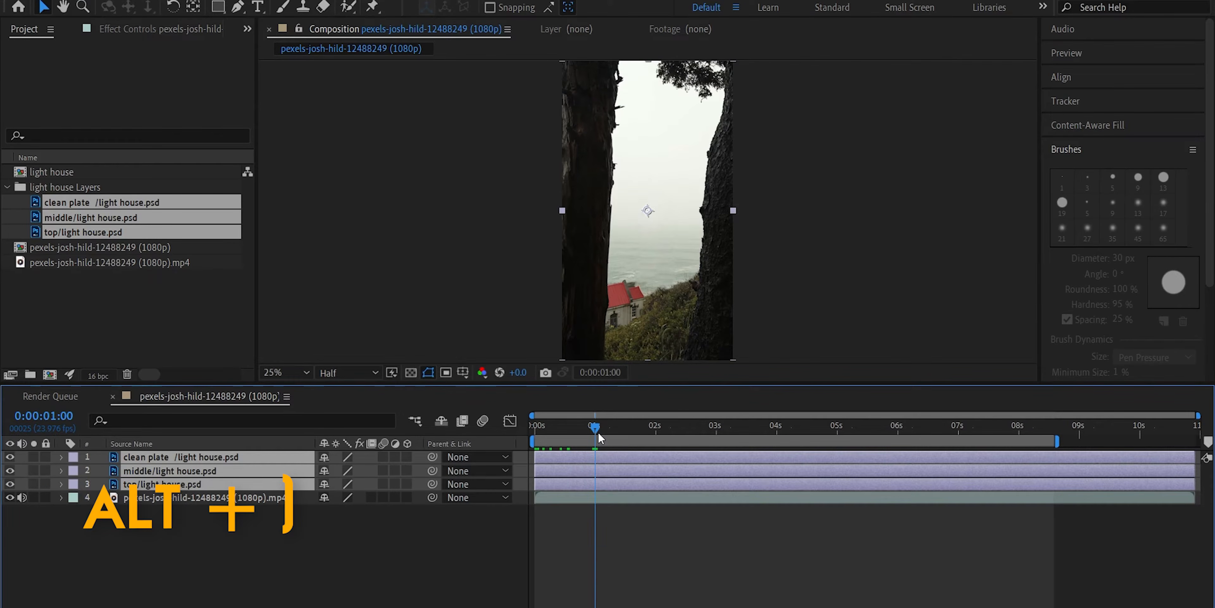
pyautogui.hotkey('alt', ']')
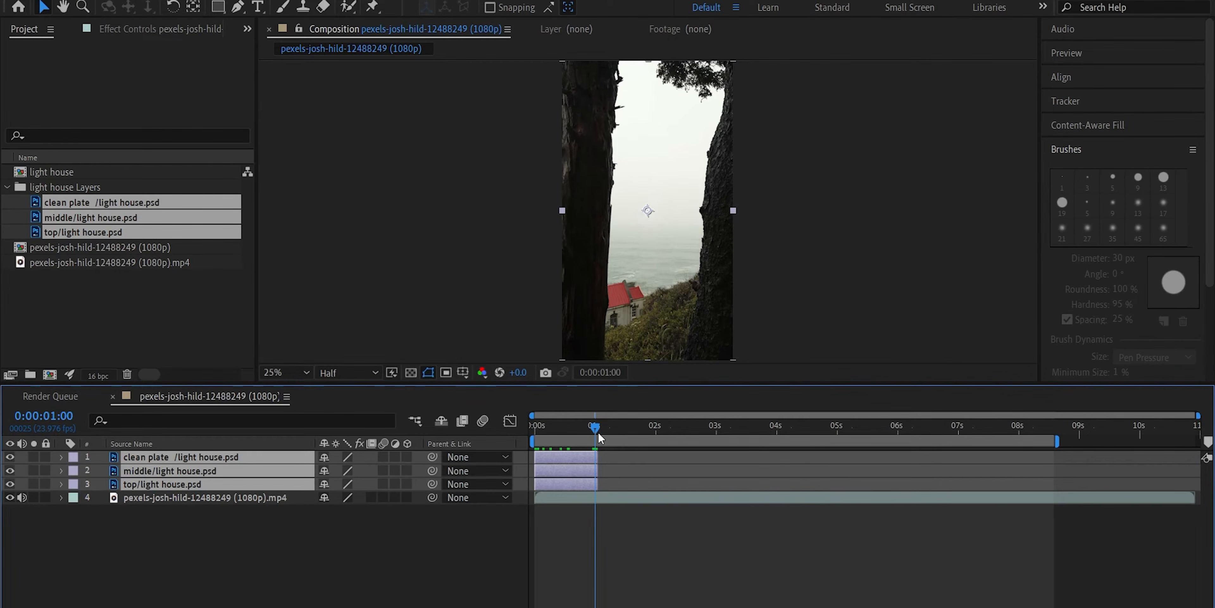
pyautogui.click(175, 455)
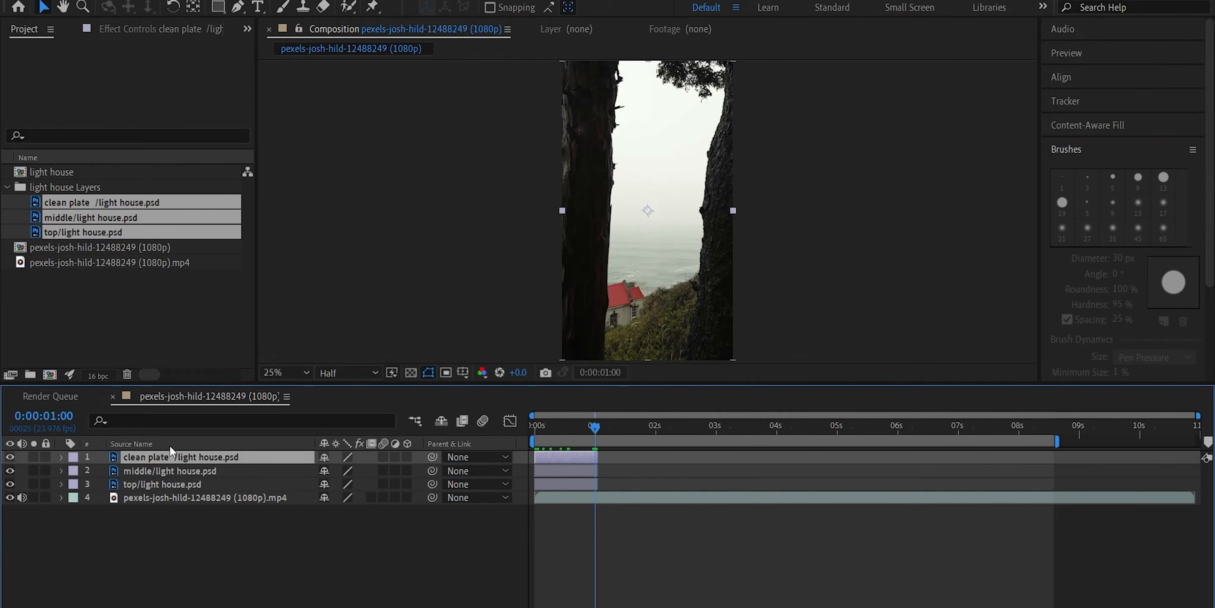
pyautogui.moveTo(164, 454); pyautogui.dragTo(166, 494)
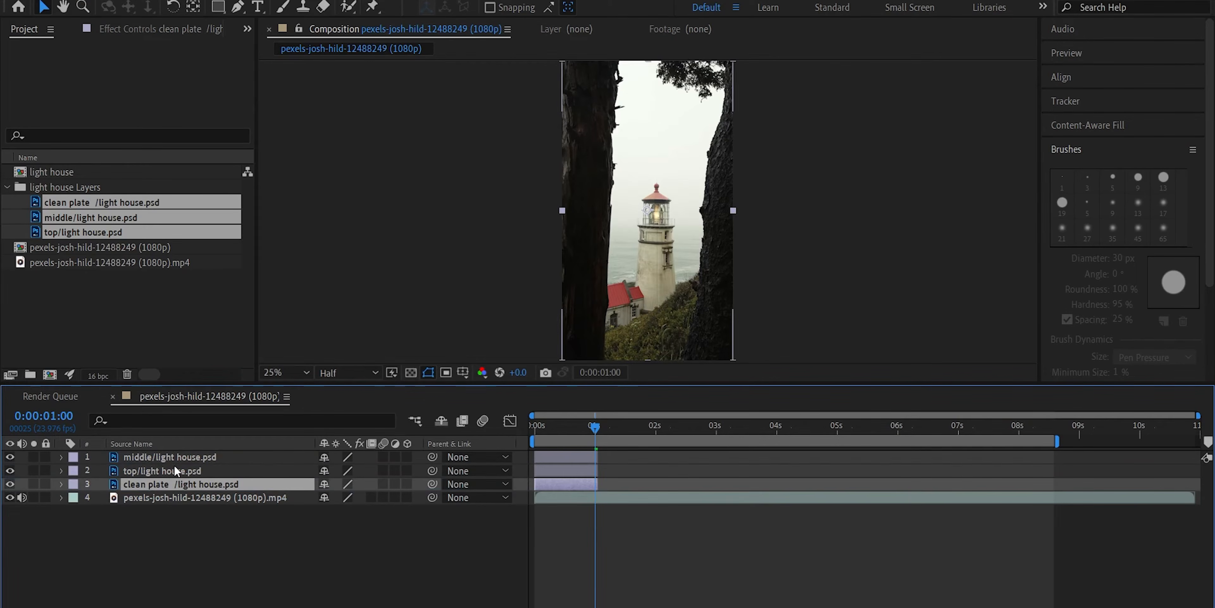
# Animate the middle layer's Position from 540,1673 at 0:00:00:00 up to 540,960 within the first half second, and preview it
pyautogui.click(141, 471)
pyautogui.click(141, 458)
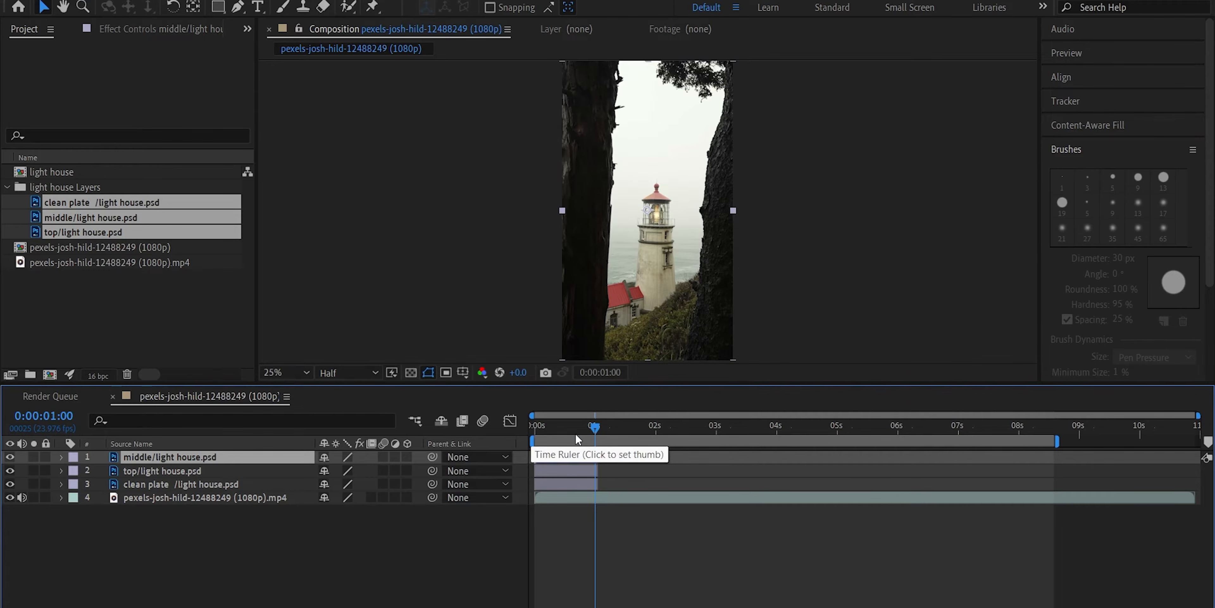
pyautogui.moveTo(595, 428); pyautogui.dragTo(538, 431)
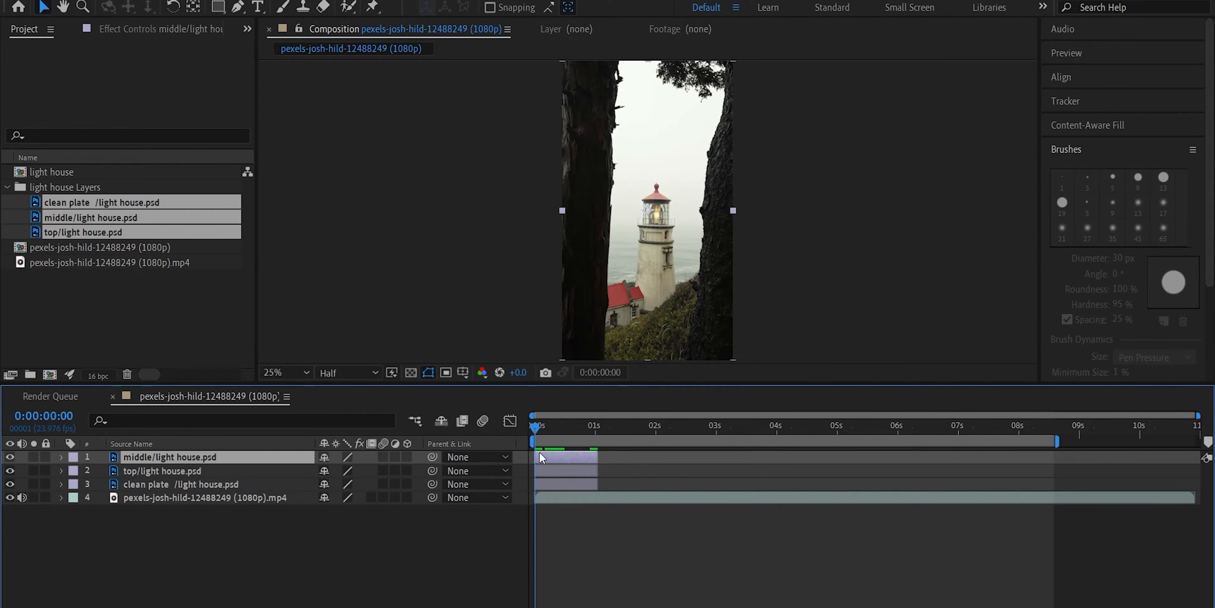
pyautogui.press('p')
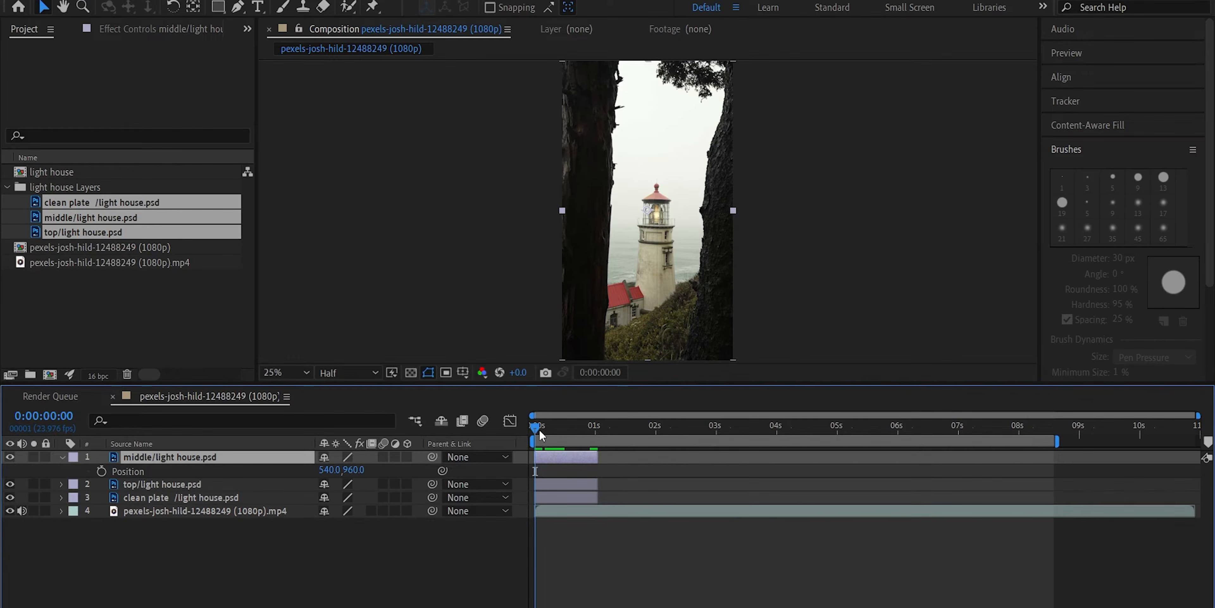
pyautogui.moveTo(539, 430)
pyautogui.mouseDown()
pyautogui.moveTo(561, 430)
pyautogui.moveTo(535, 427)
pyautogui.mouseUp()
pyautogui.click(102, 471)
pyautogui.moveTo(354, 470); pyautogui.dragTo(929, 460)
pyautogui.press('space')
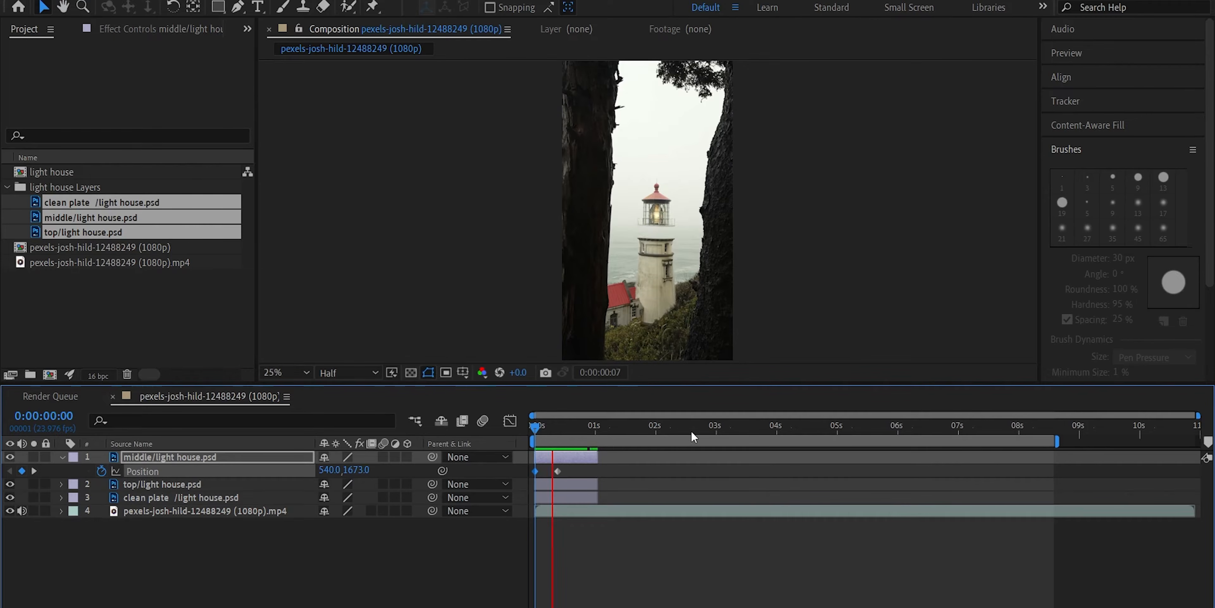
pyautogui.press('space')
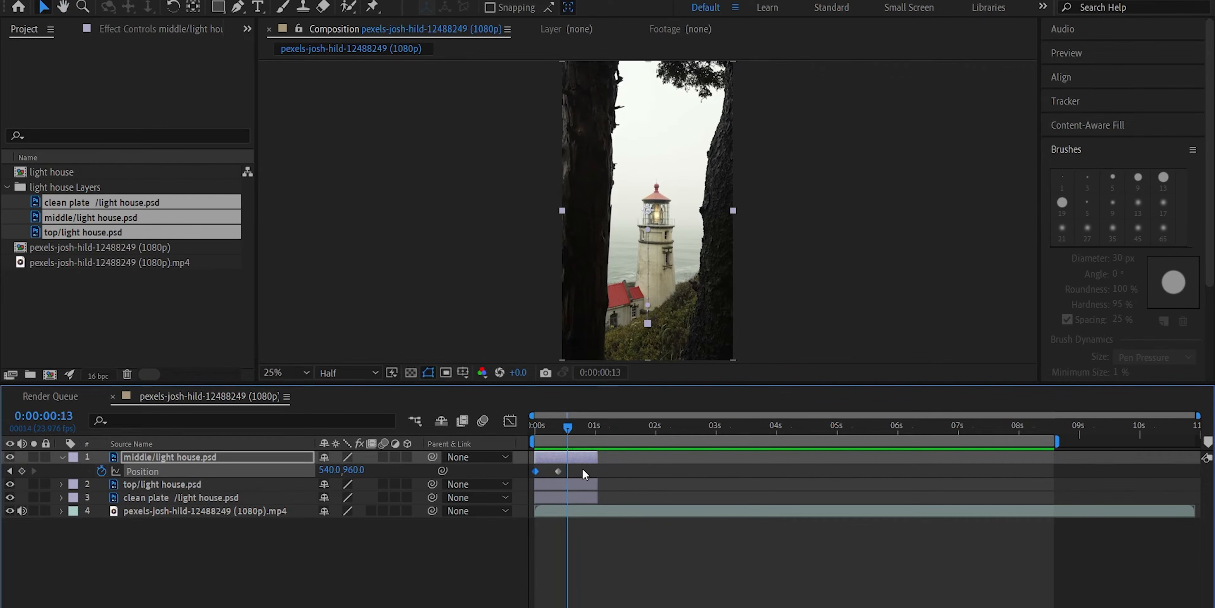
# Apply Easy Ease to both Position keyframes of the middle layer and preview the motion
pyautogui.moveTo(583, 470); pyautogui.dragTo(513, 475)
pyautogui.press('F9')
pyautogui.press('space')
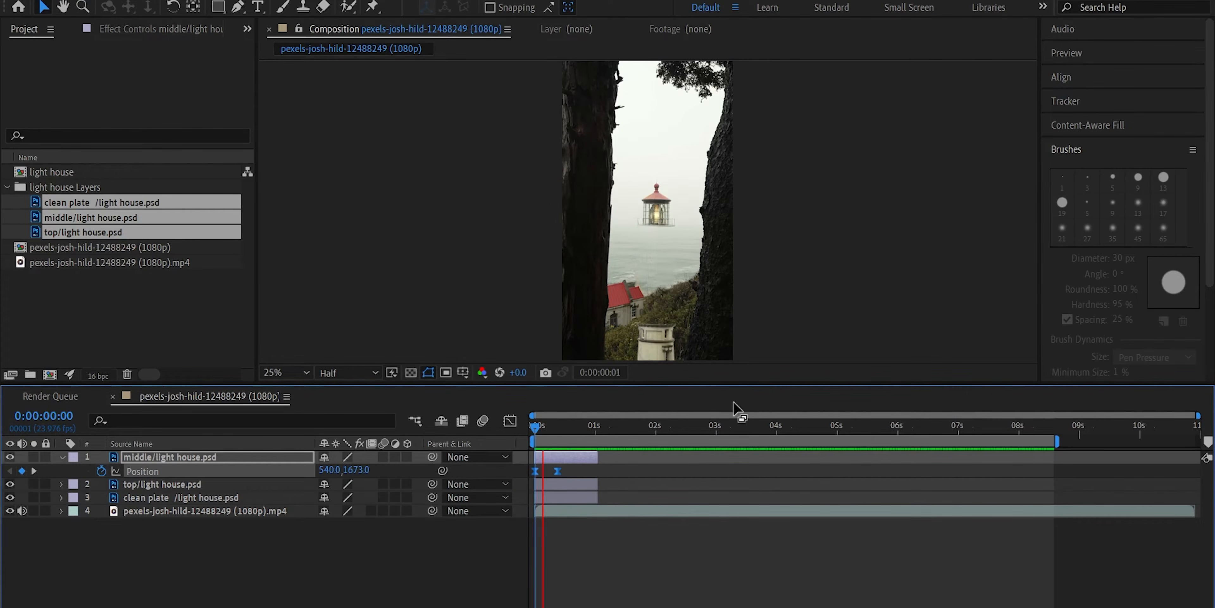
# Paste the middle layer's eased Position keyframes onto top/light house.psd so both pieces rise from 0:00:00:00
pyautogui.press('space')
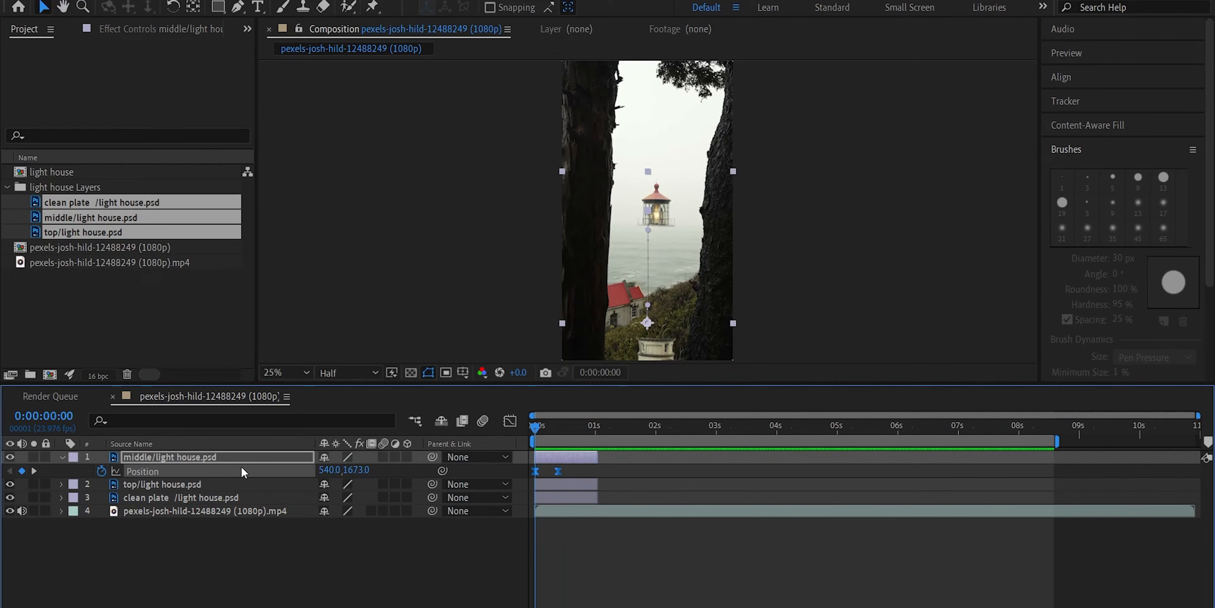
pyautogui.click(217, 484)
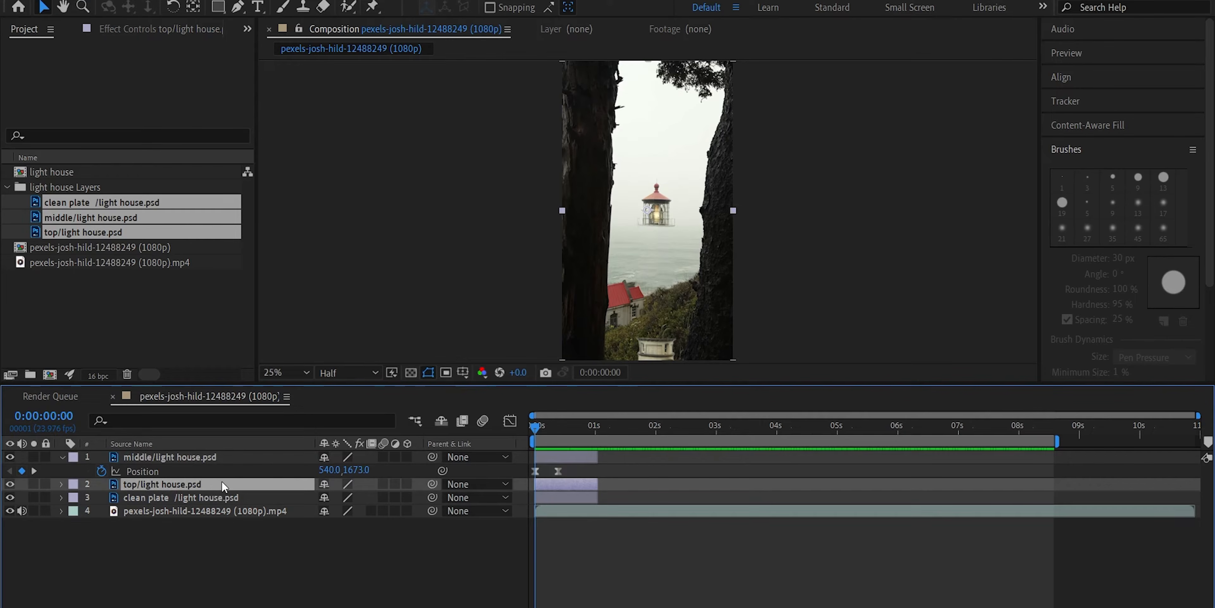
pyautogui.press('Return')
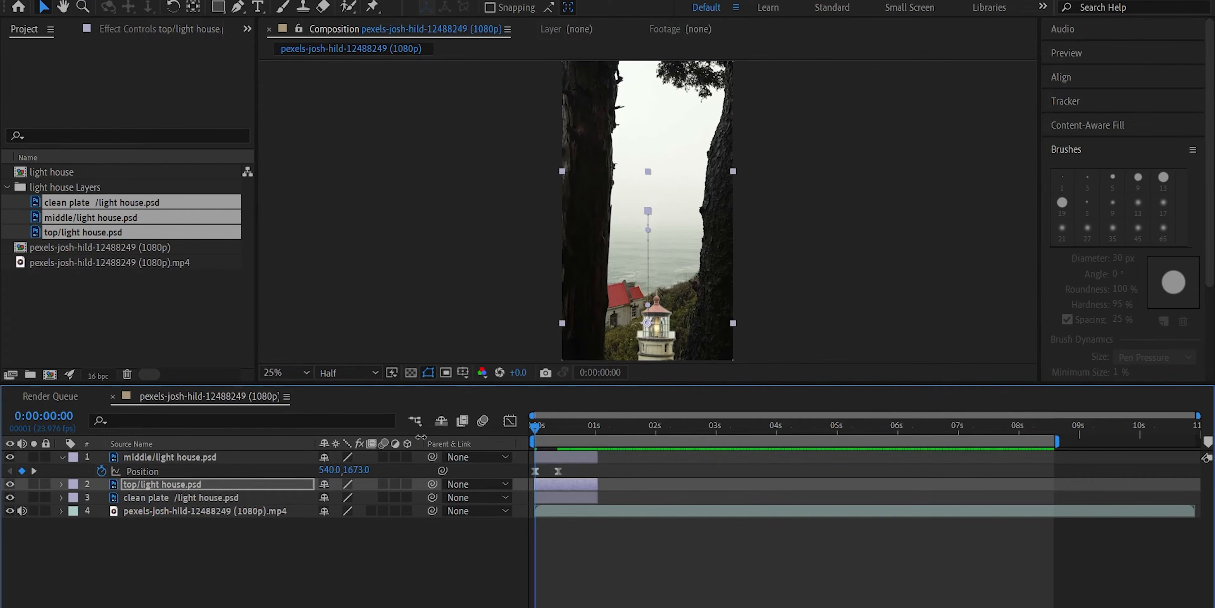
pyautogui.press('space')
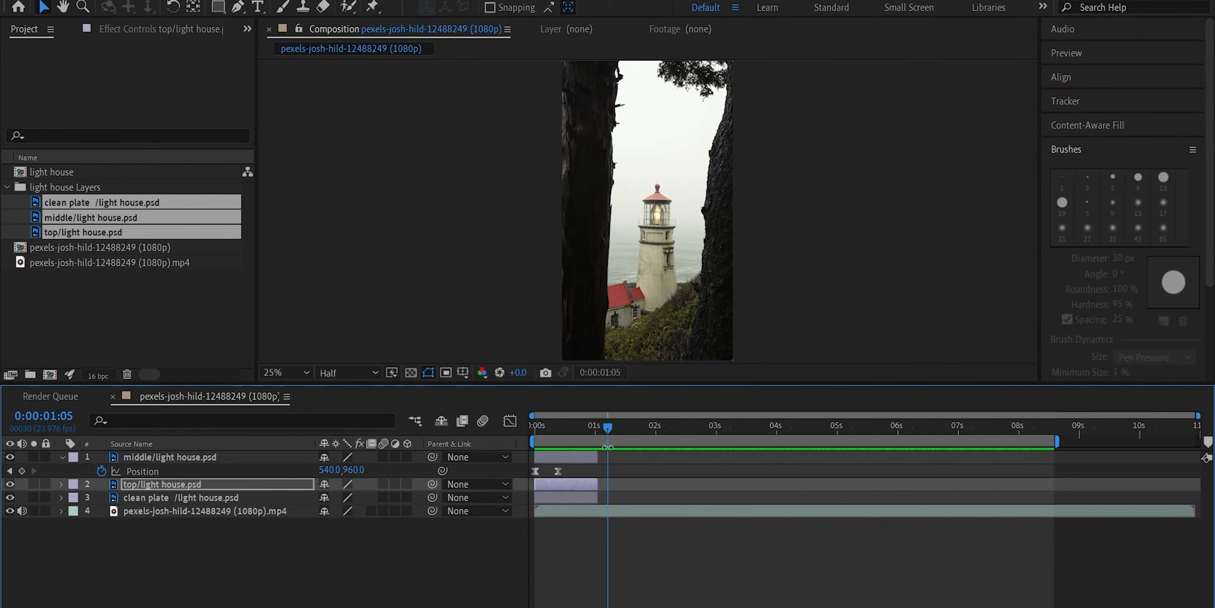
pyautogui.moveTo(606, 435); pyautogui.dragTo(506, 451)
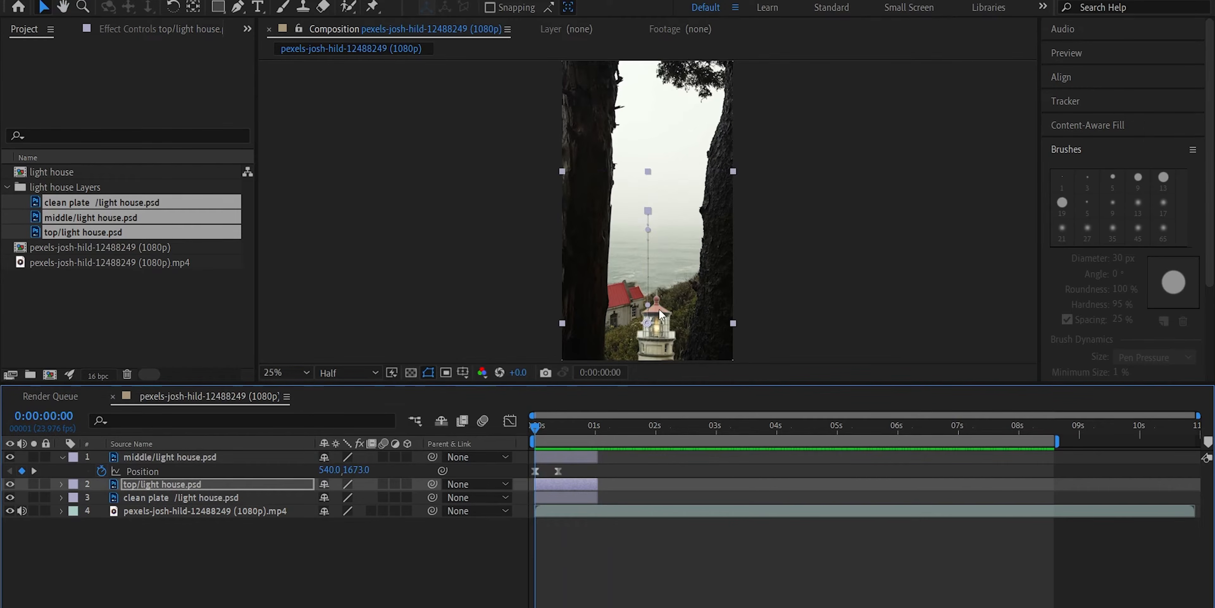
pyautogui.press('k')
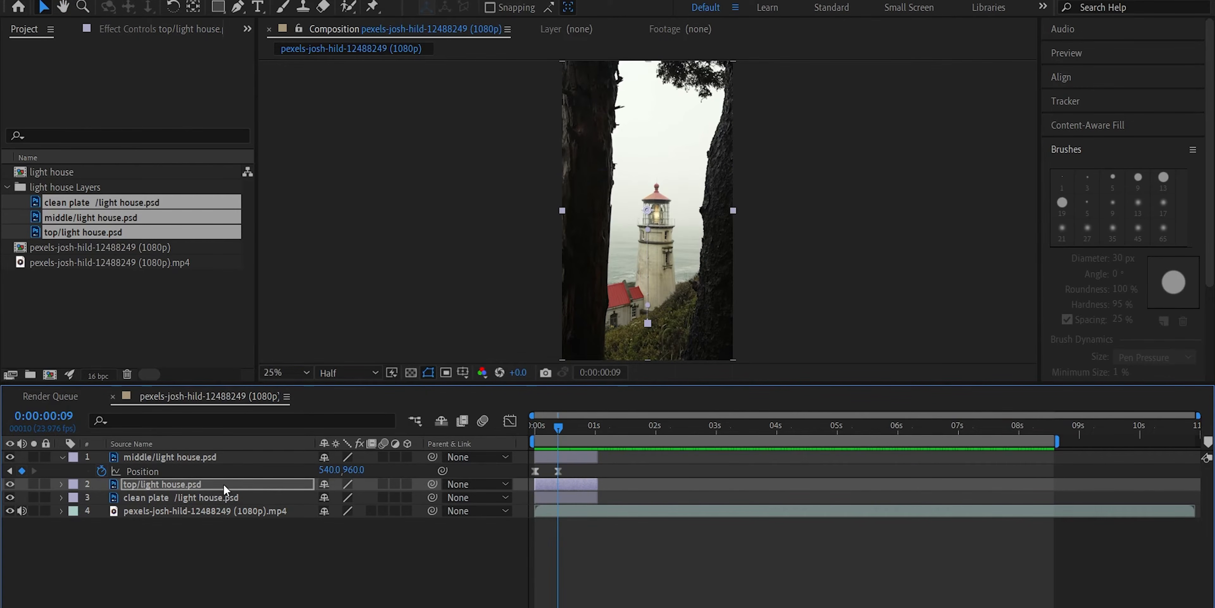
pyautogui.hotkey('ctrl', 'v')
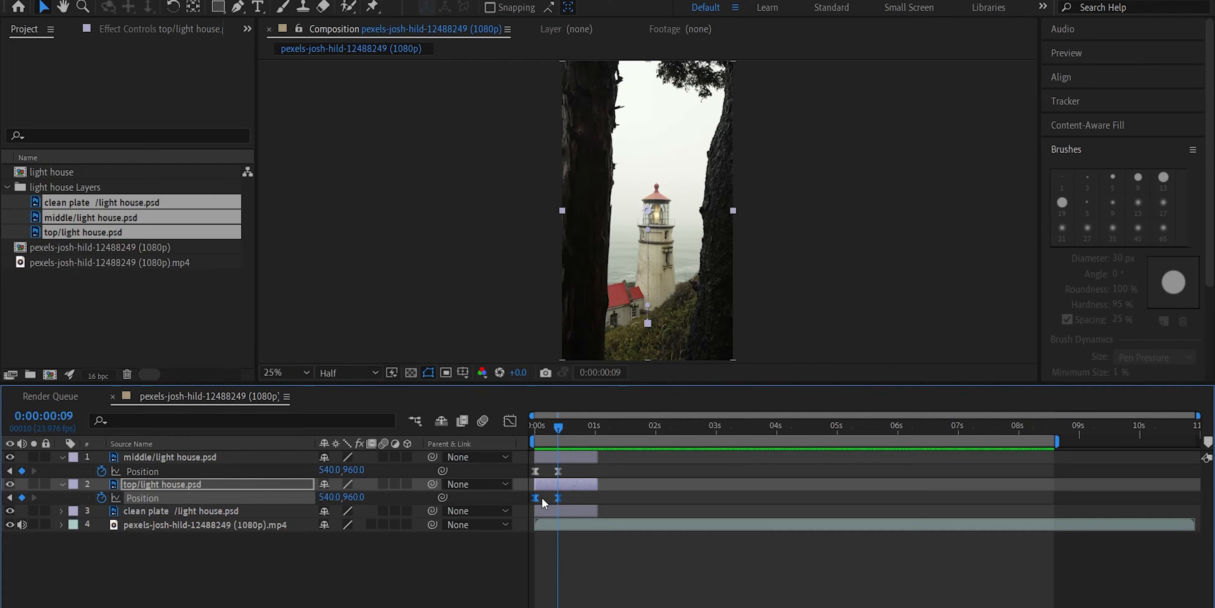
# Delay the top layer's two Position keyframes by about 5 frames and preview the staggered rise
pyautogui.moveTo(564, 500); pyautogui.dragTo(574, 500)
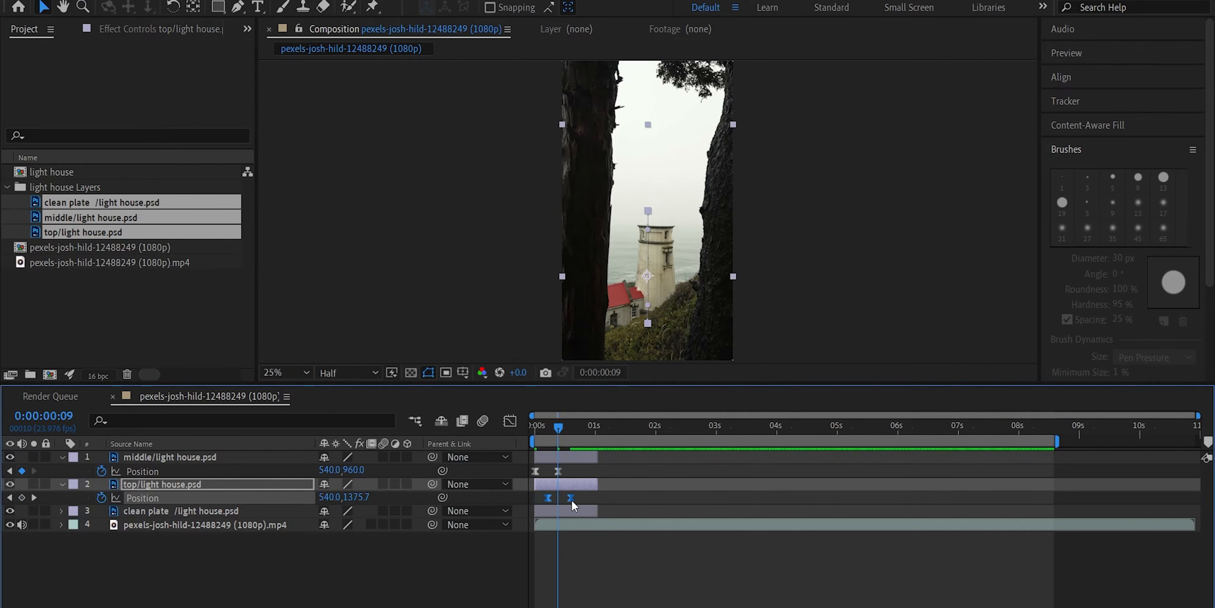
pyautogui.moveTo(558, 427); pyautogui.dragTo(525, 427)
pyautogui.press('space')
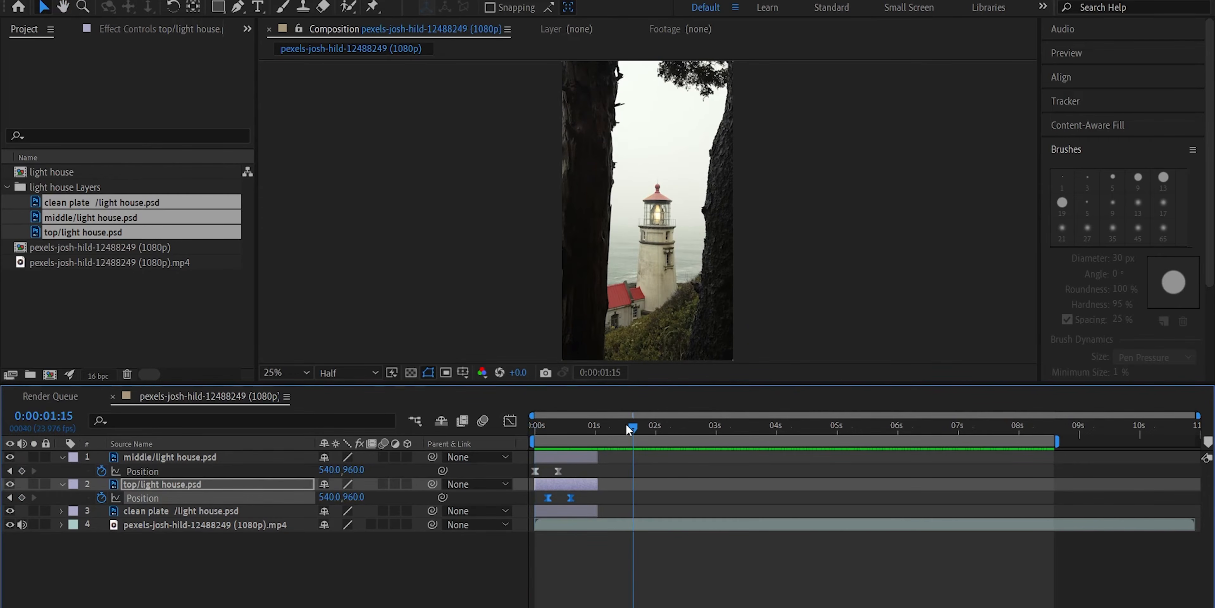
pyautogui.click(726, 270)
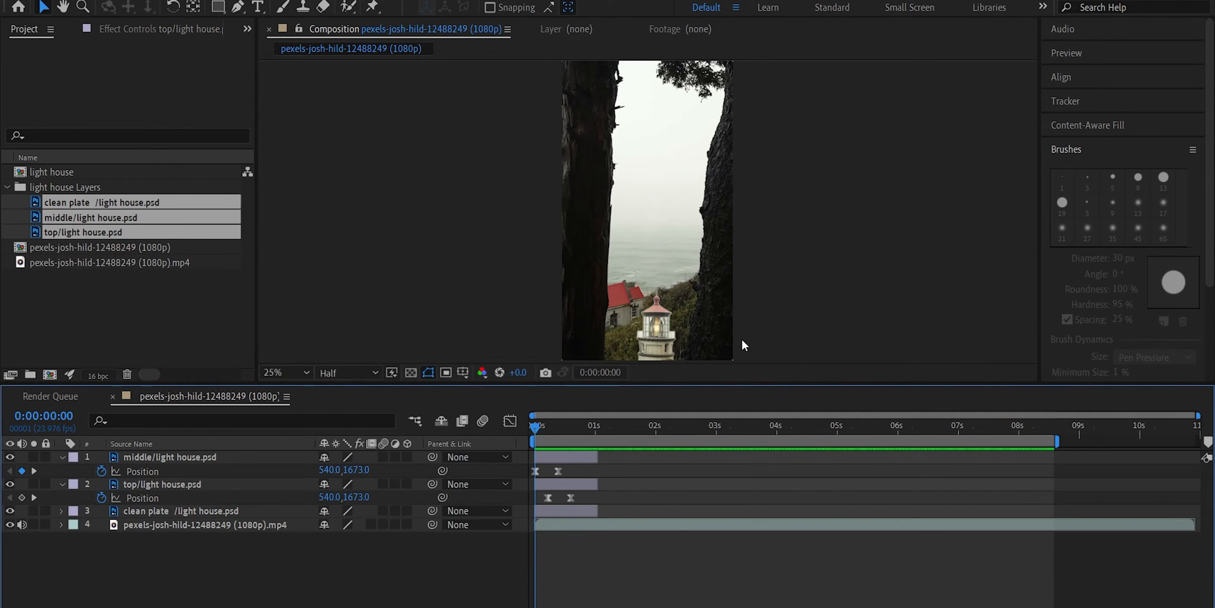
# Duplicate the clean plate layer and place the copy above all other layers in the composition
pyautogui.click(176, 511)
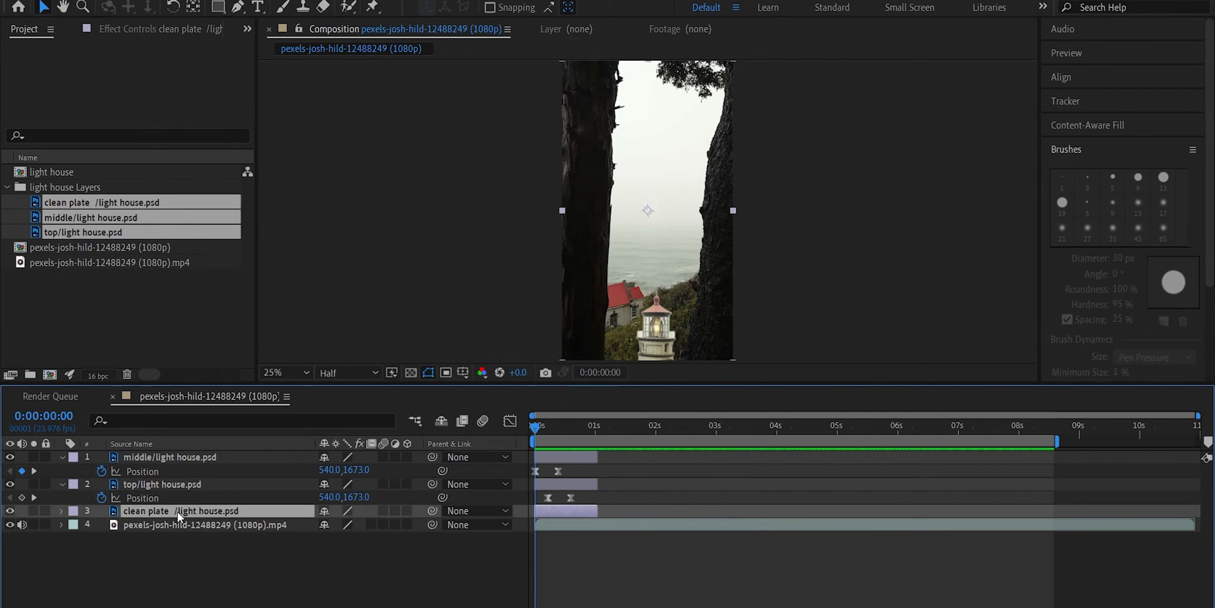
pyautogui.hotkey('ctrl', 'd')
pyautogui.moveTo(179, 515); pyautogui.dragTo(180, 451)
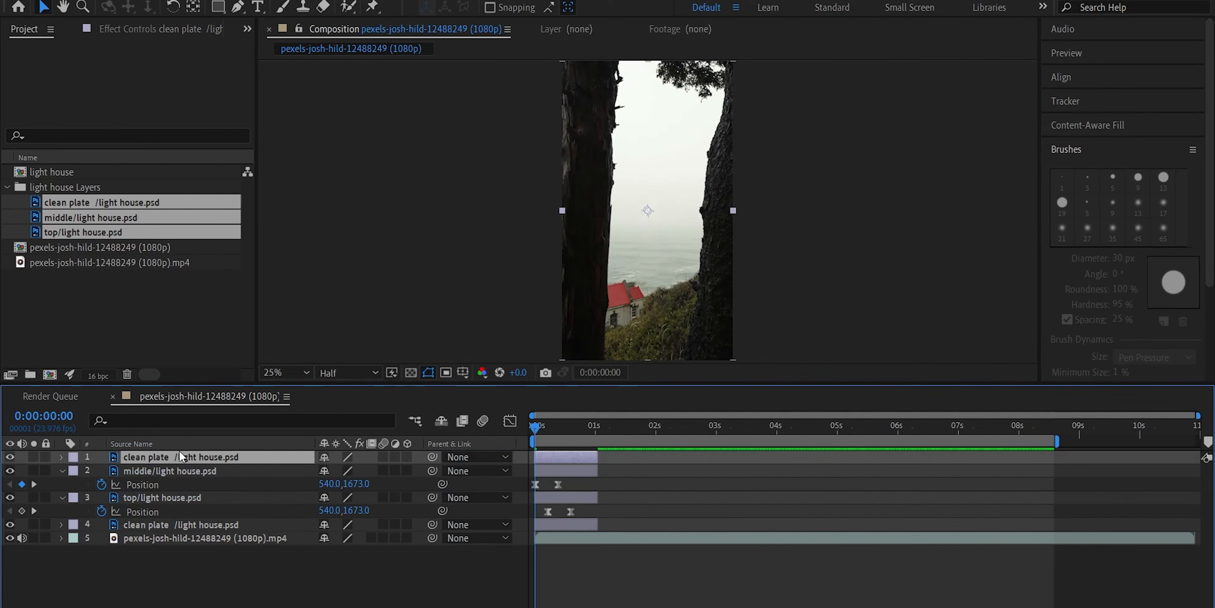
# Draw a closed Pen mask around the foreground hillside on the uppermost clean plate copy and adjust its Mask Feather
pyautogui.click(238, 13)
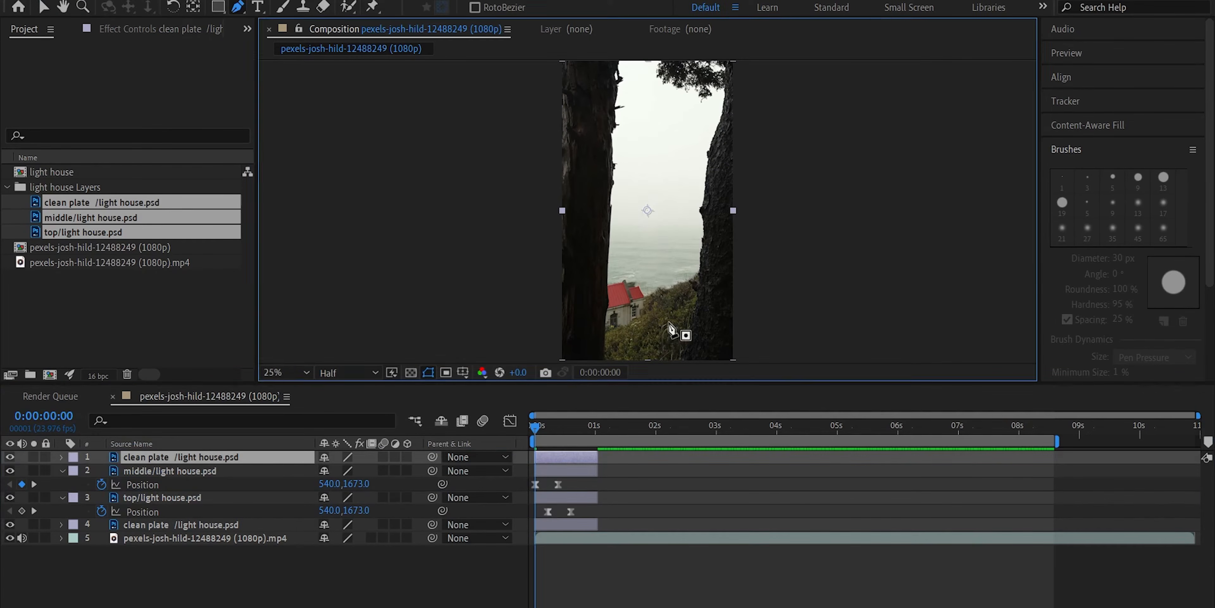
pyautogui.scroll(2, 684, 333)
pyautogui.moveTo(683, 333); pyautogui.dragTo(683, 193)
pyautogui.click(423, 283)
pyautogui.moveTo(566, 250); pyautogui.dragTo(585, 240)
pyautogui.click(622, 218)
pyautogui.moveTo(645, 183); pyautogui.dragTo(655, 172)
pyautogui.moveTo(674, 160); pyautogui.dragTo(683, 154)
pyautogui.moveTo(711, 139); pyautogui.dragTo(718, 135)
pyautogui.click(756, 119)
pyautogui.click(813, 105)
pyautogui.click(851, 134)
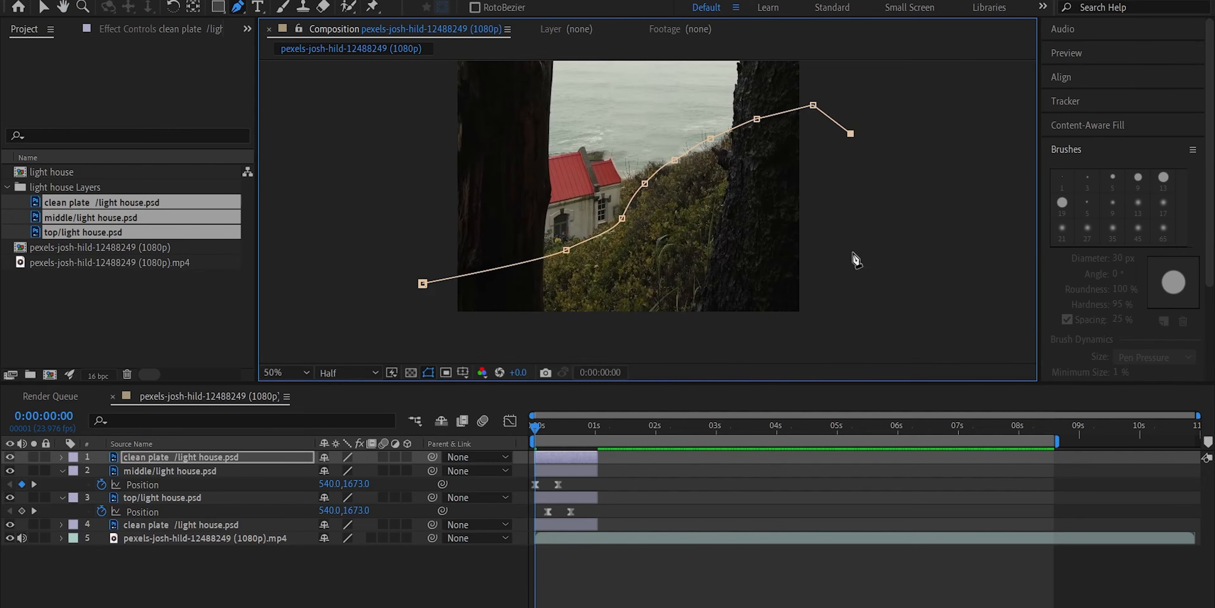
pyautogui.click(853, 265)
pyautogui.click(836, 335)
pyautogui.click(422, 286)
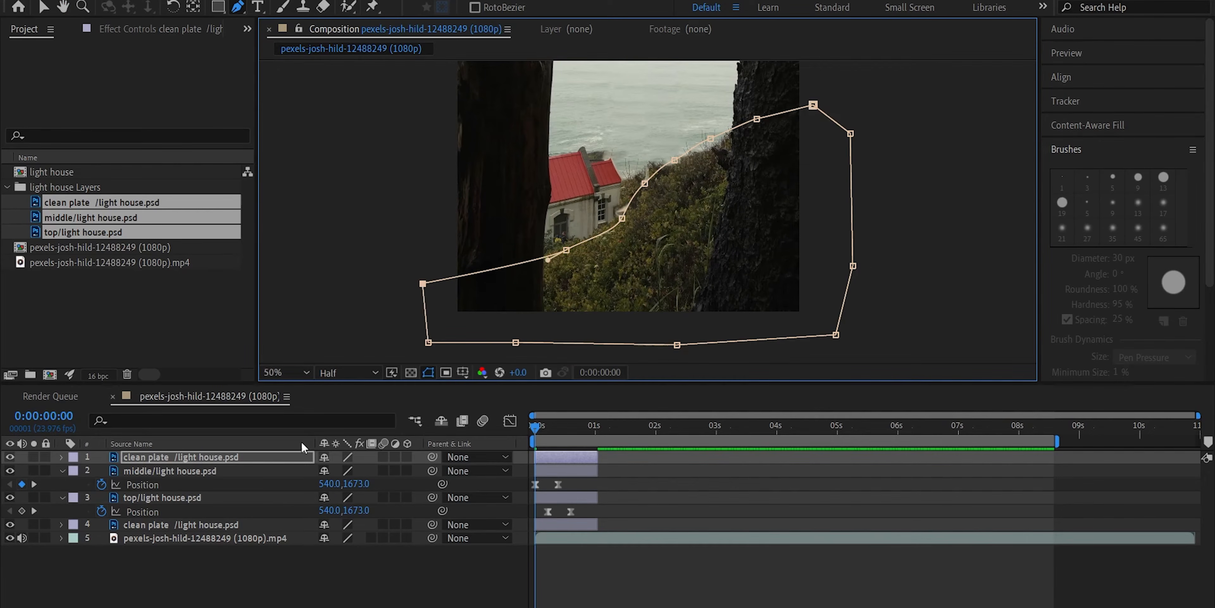
pyautogui.press('f')
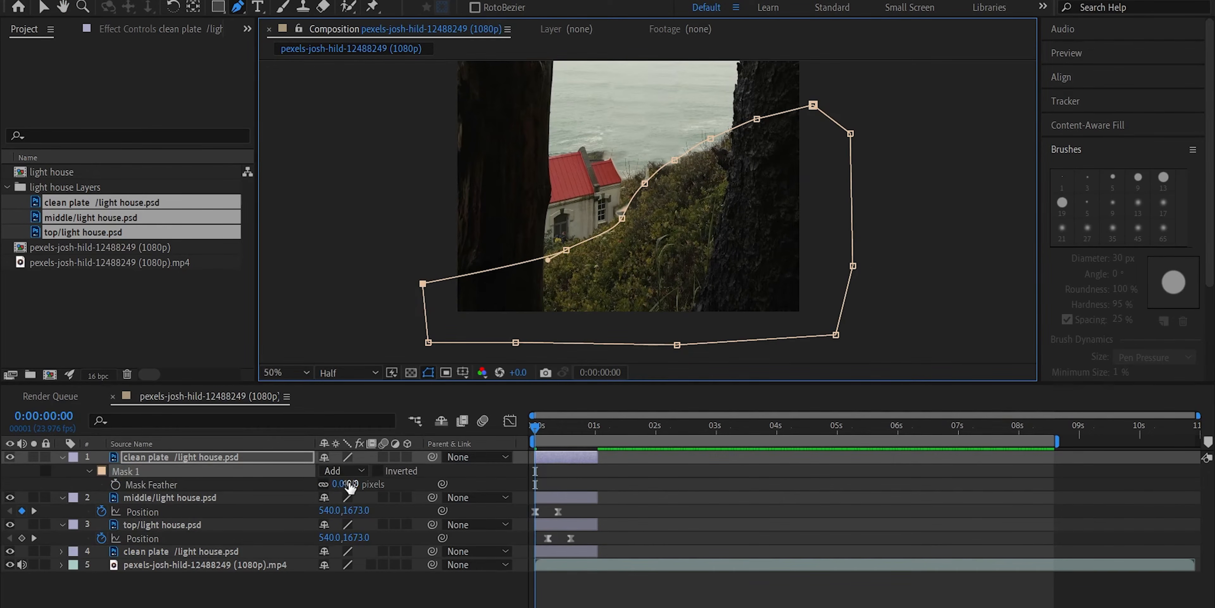
pyautogui.moveTo(349, 486); pyautogui.dragTo(364, 483)
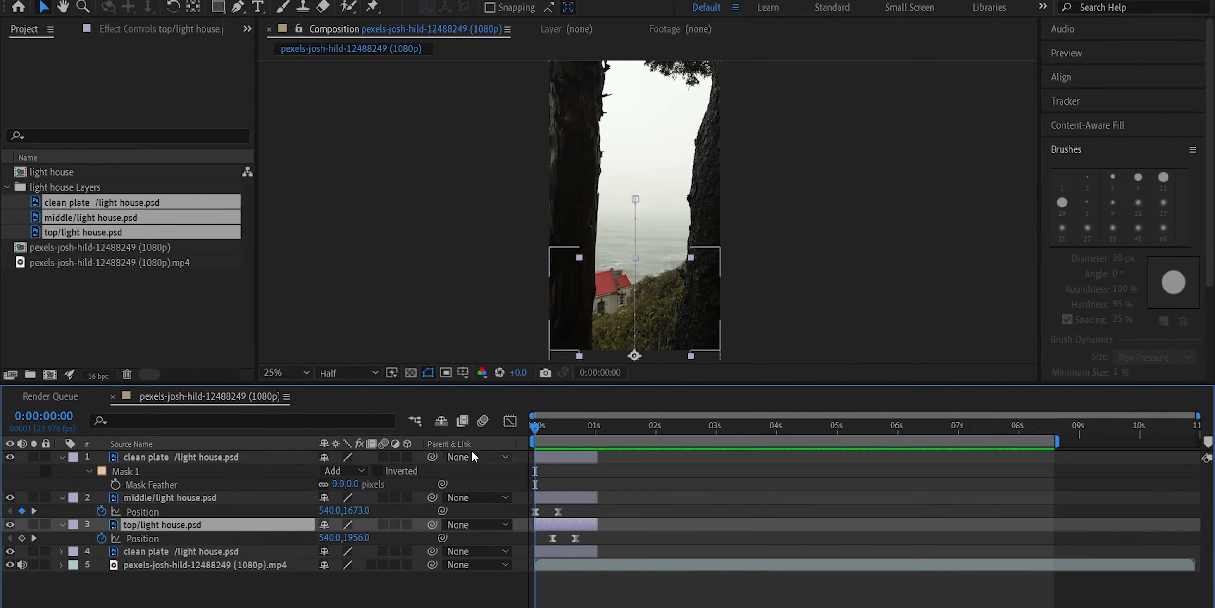
# Enable motion blur for the composition and its middle and top lighthouse layers, and preview the animation
pyautogui.click(382, 457)
pyautogui.click(383, 497)
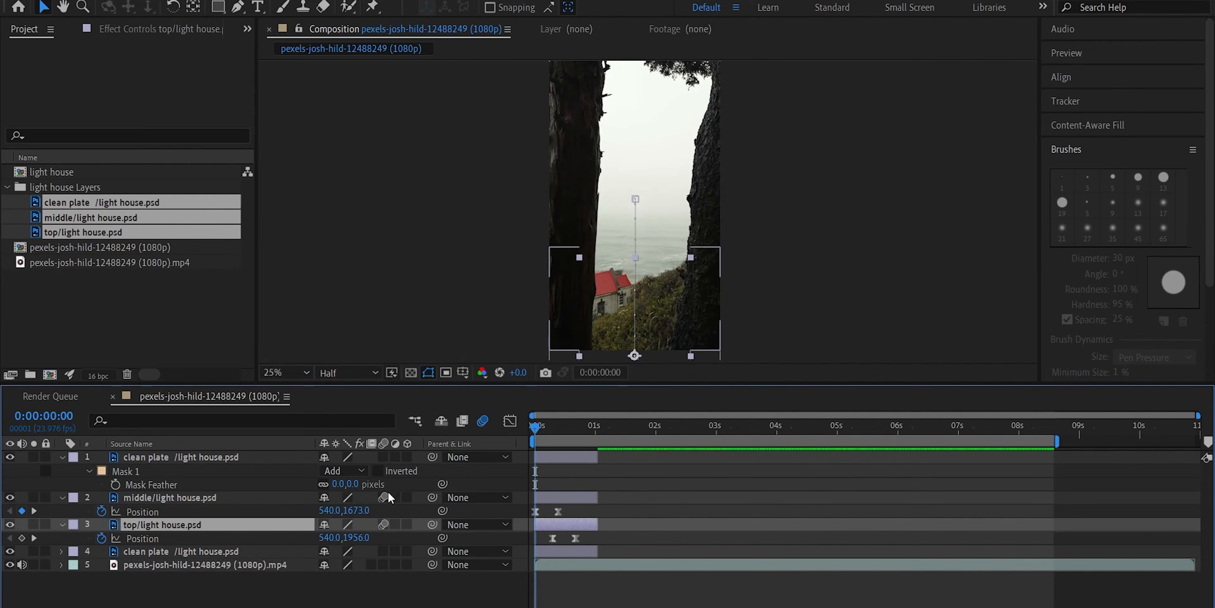
pyautogui.press('space')
pyautogui.press('space')
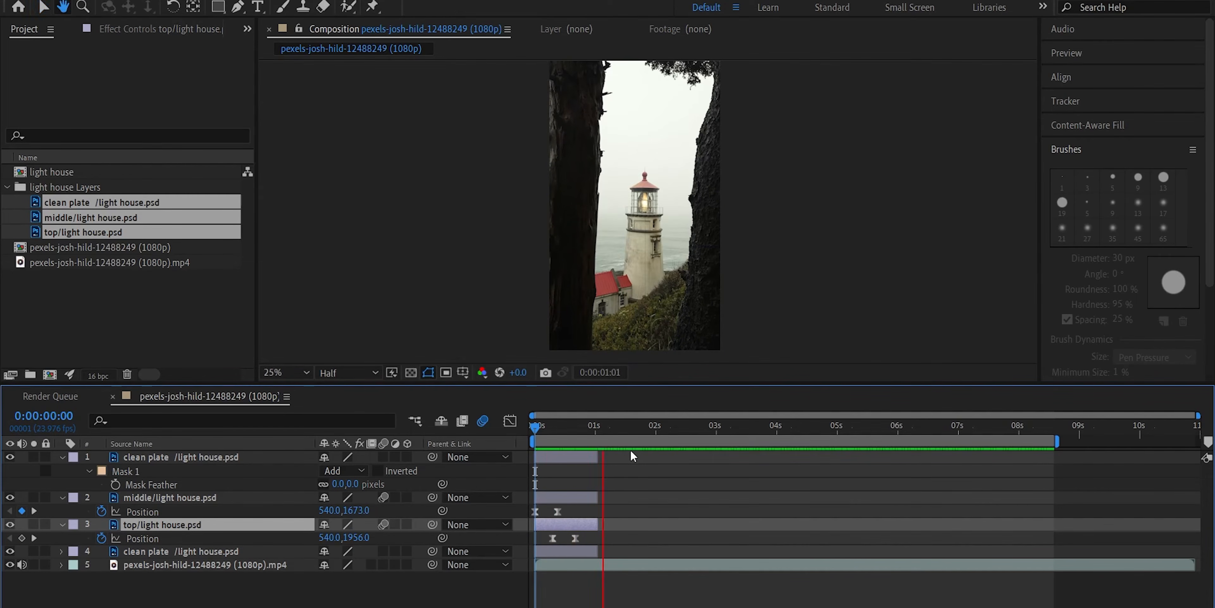
pyautogui.moveTo(606, 428); pyautogui.dragTo(442, 458)
pyautogui.press('space')
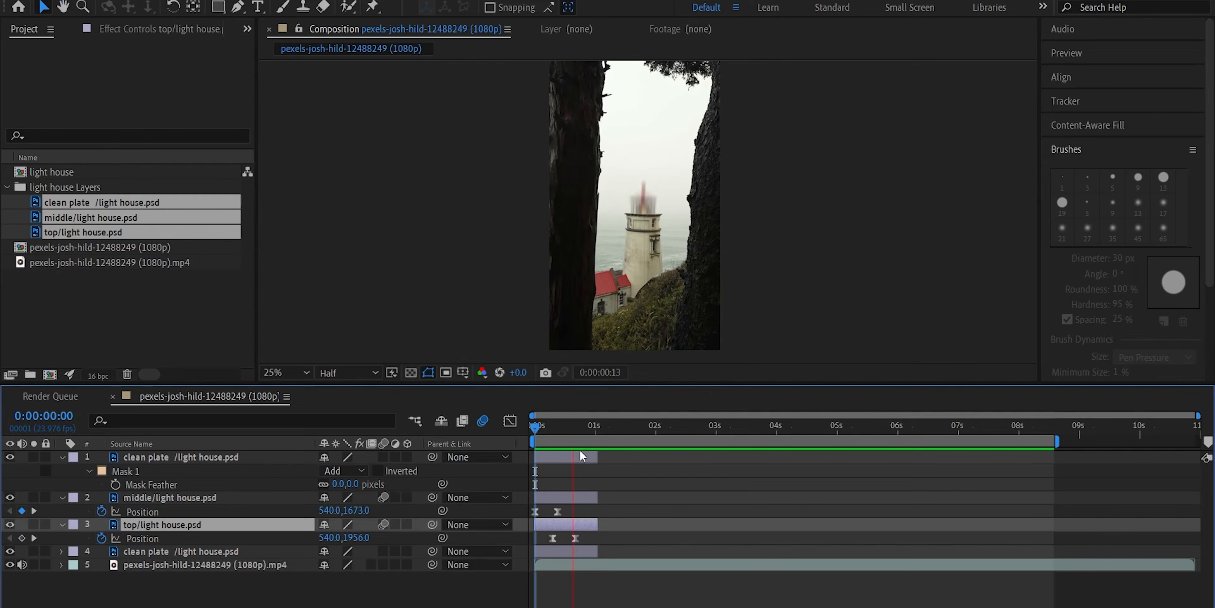
pyautogui.press('space')
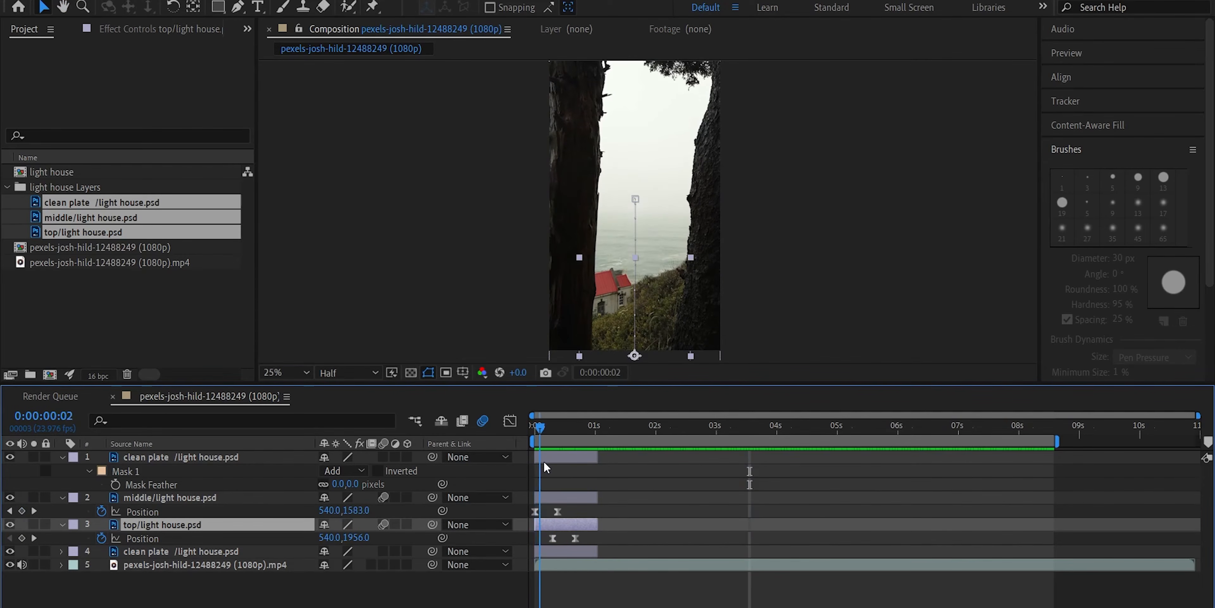
# Trim all four light house.psd layers to end at 0:00:00:16 and make the pexels footage start at that frame
pyautogui.moveTo(543, 461); pyautogui.dragTo(576, 464)
pyautogui.click(197, 457)
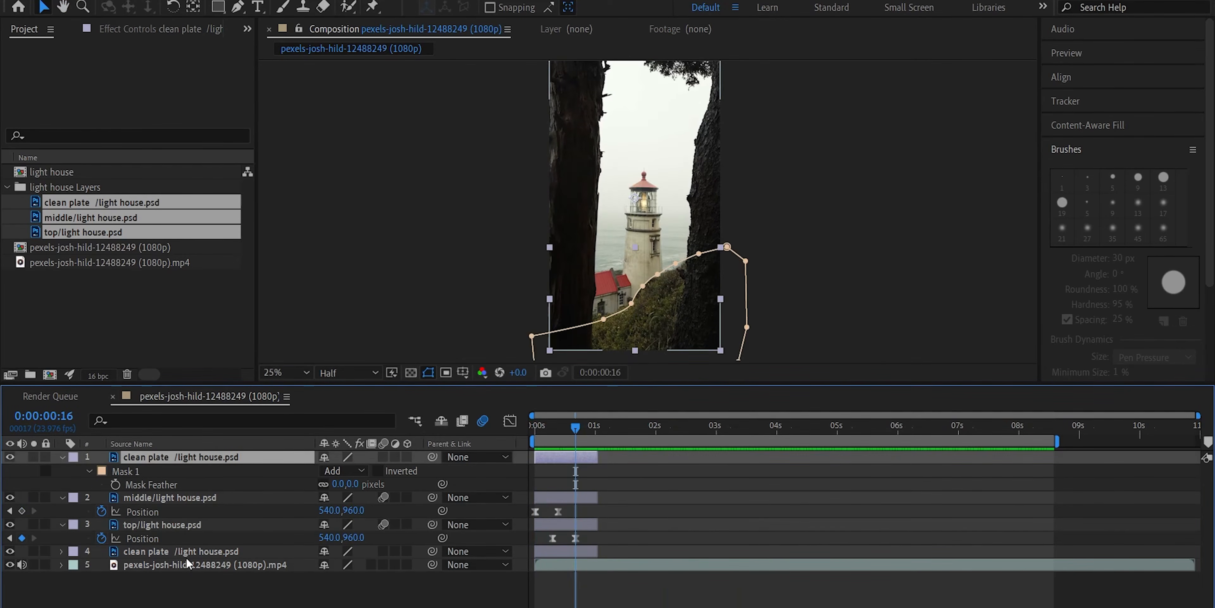
pyautogui.keyDown('shift'); pyautogui.click(227, 551); pyautogui.keyUp('shift')
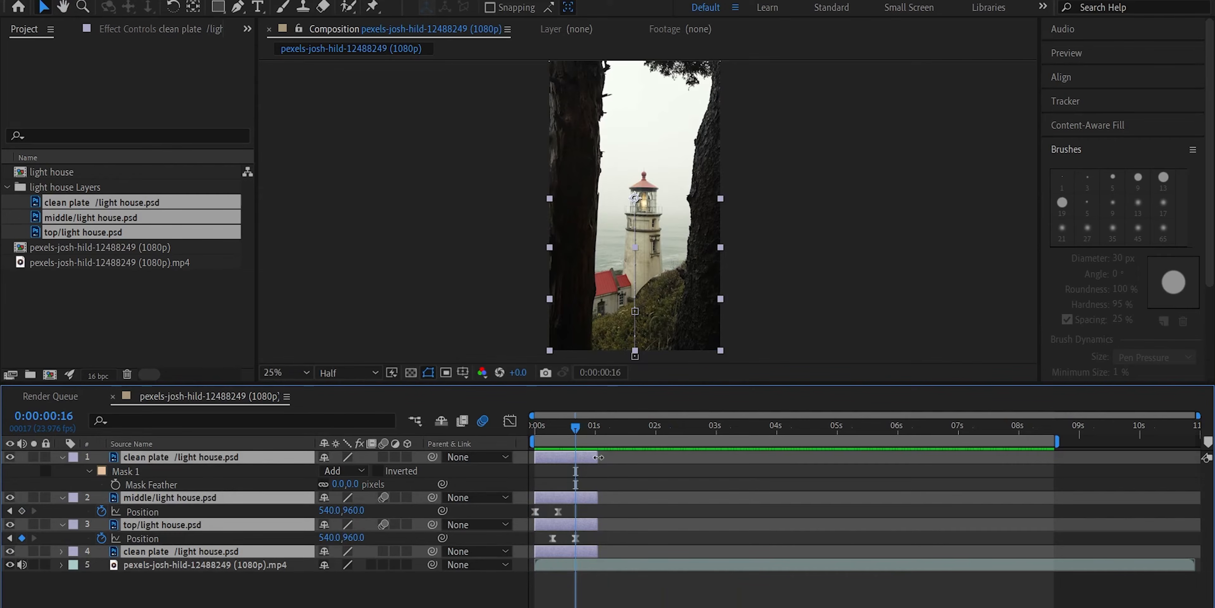
pyautogui.moveTo(596, 457); pyautogui.dragTo(578, 455)
pyautogui.moveTo(536, 564); pyautogui.dragTo(576, 565)
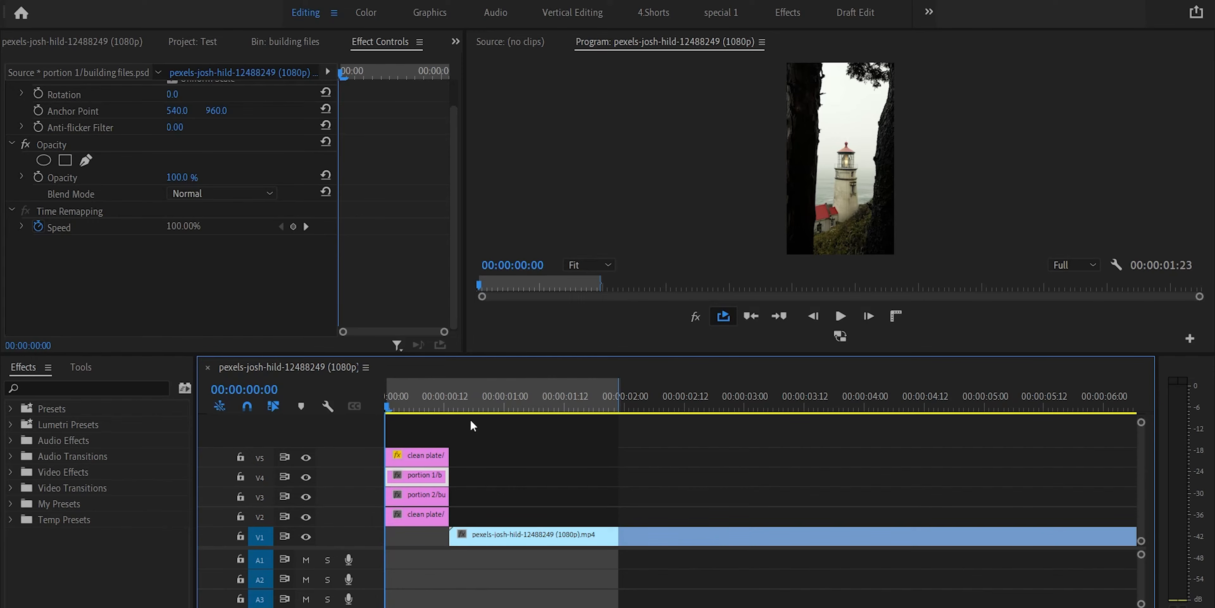
# Switch to the Premiere Pro version of the sequence and apply the Transform effect to the portion 1/building files.psd clip on V4
pyautogui.click(417, 515)
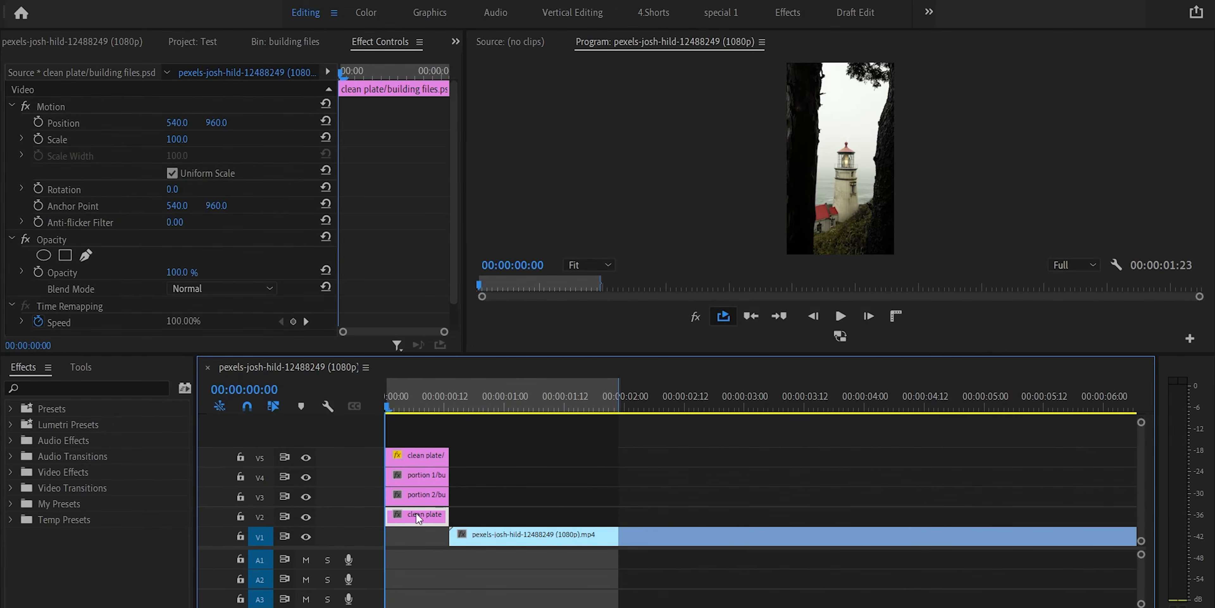
pyautogui.click(418, 476)
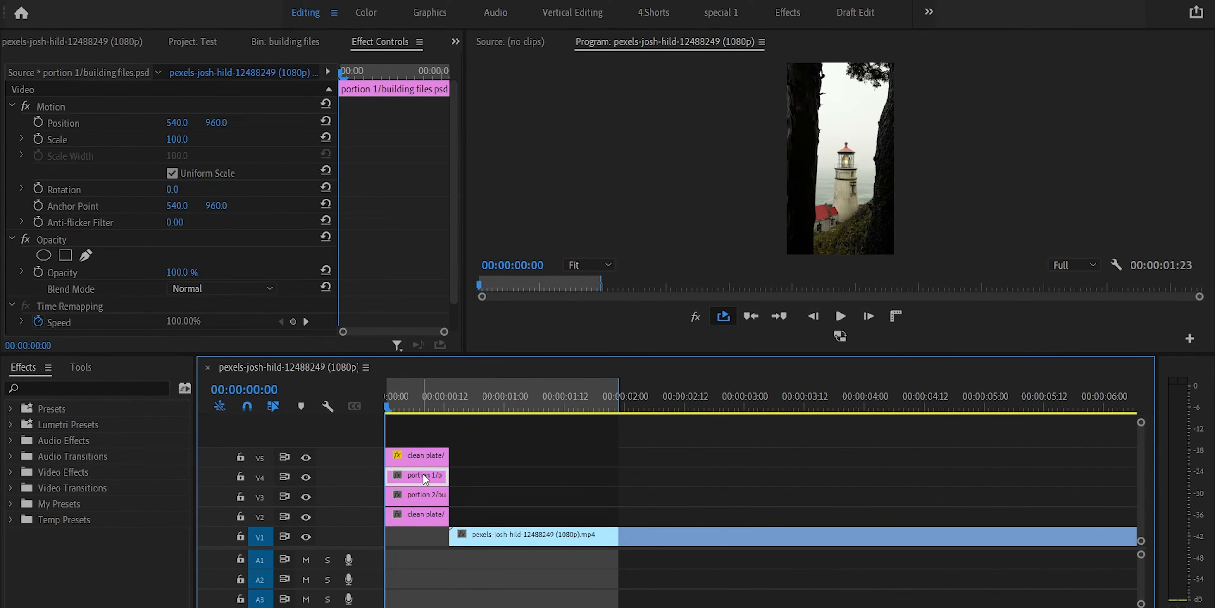
pyautogui.click(408, 457)
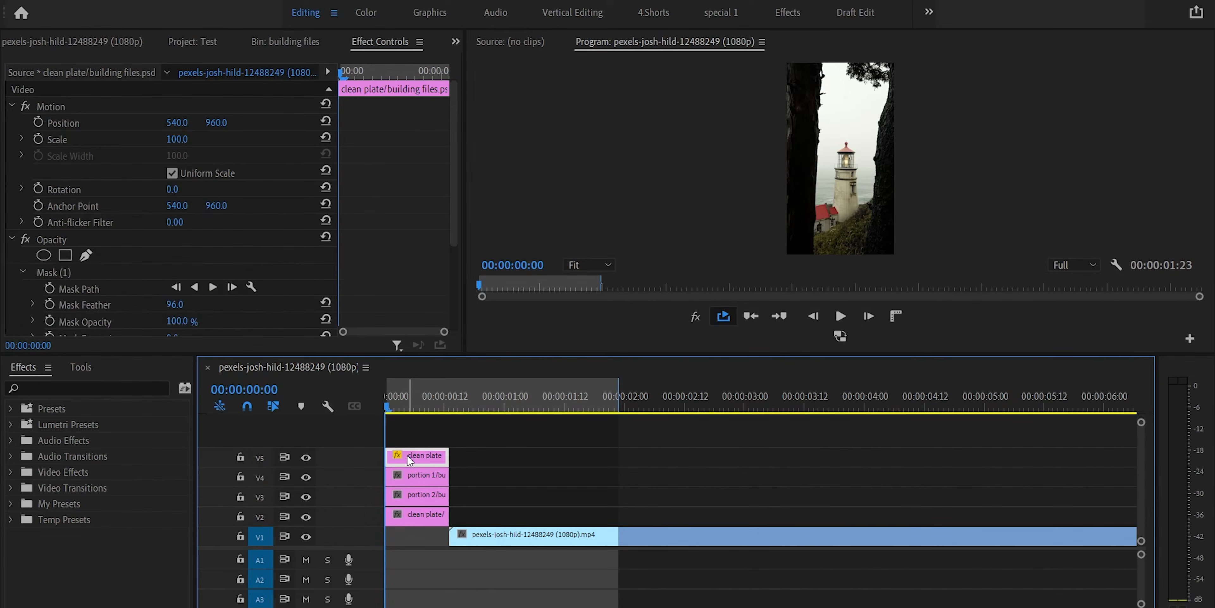
pyautogui.click(418, 495)
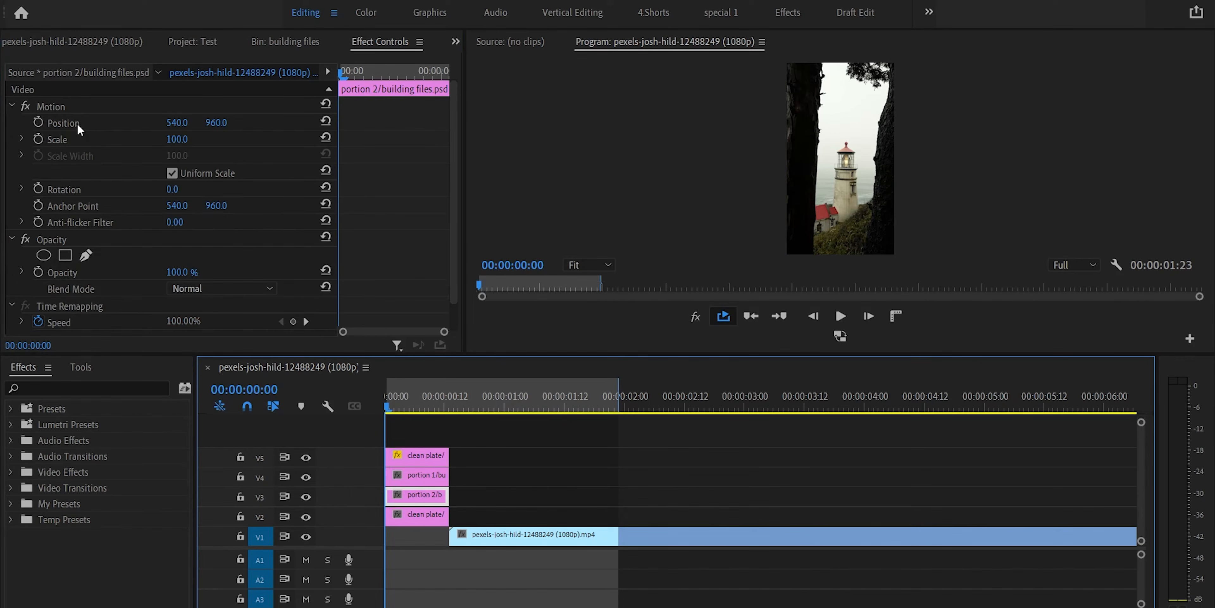
pyautogui.click(91, 390)
pyautogui.write('tra')
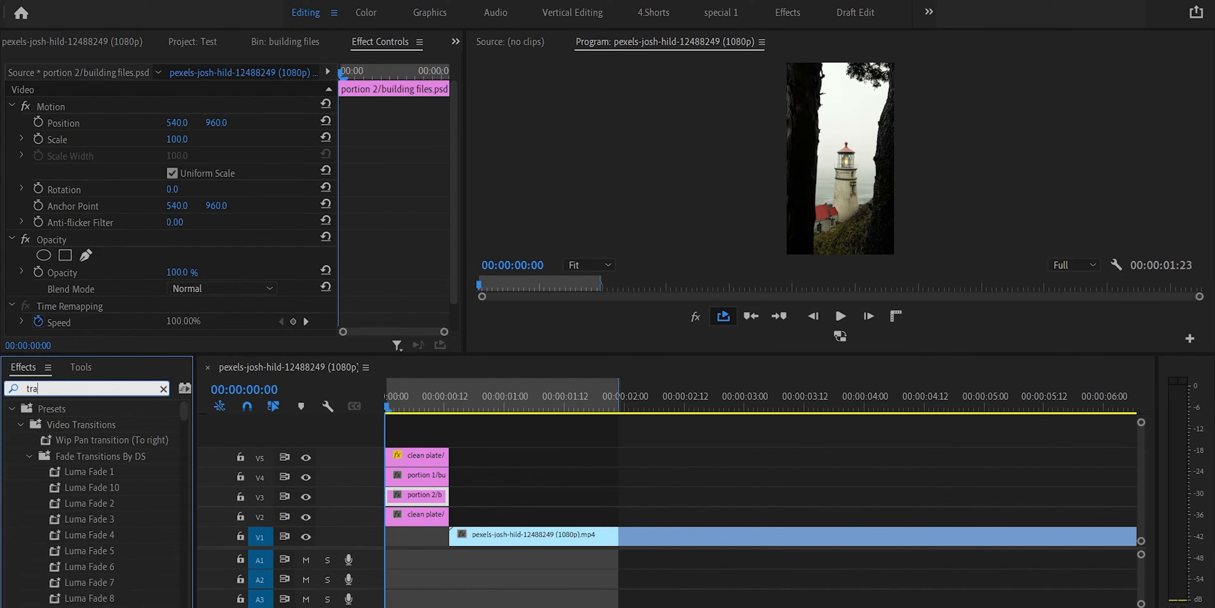
pyautogui.write('nsform')
pyautogui.moveTo(106, 521); pyautogui.dragTo(401, 476)
pyautogui.scroll(-8, 415, 250)
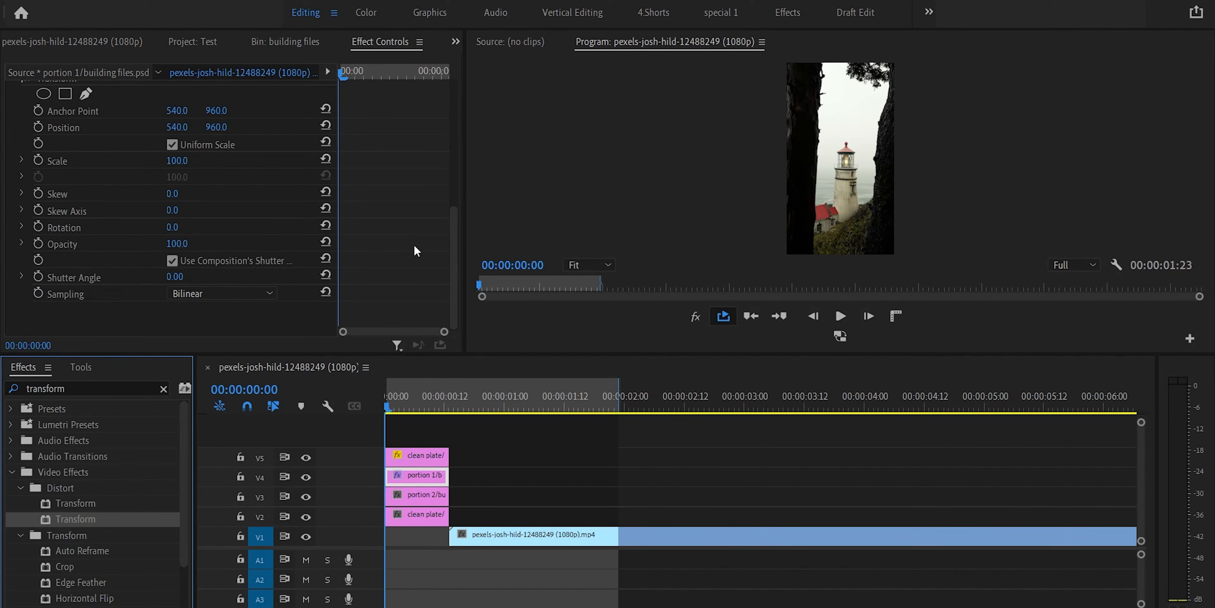
# Turn off Use Composition's Shutter Angle in the portion 1 clip's Transform effect and set Shutter Angle to 360
pyautogui.click(172, 260)
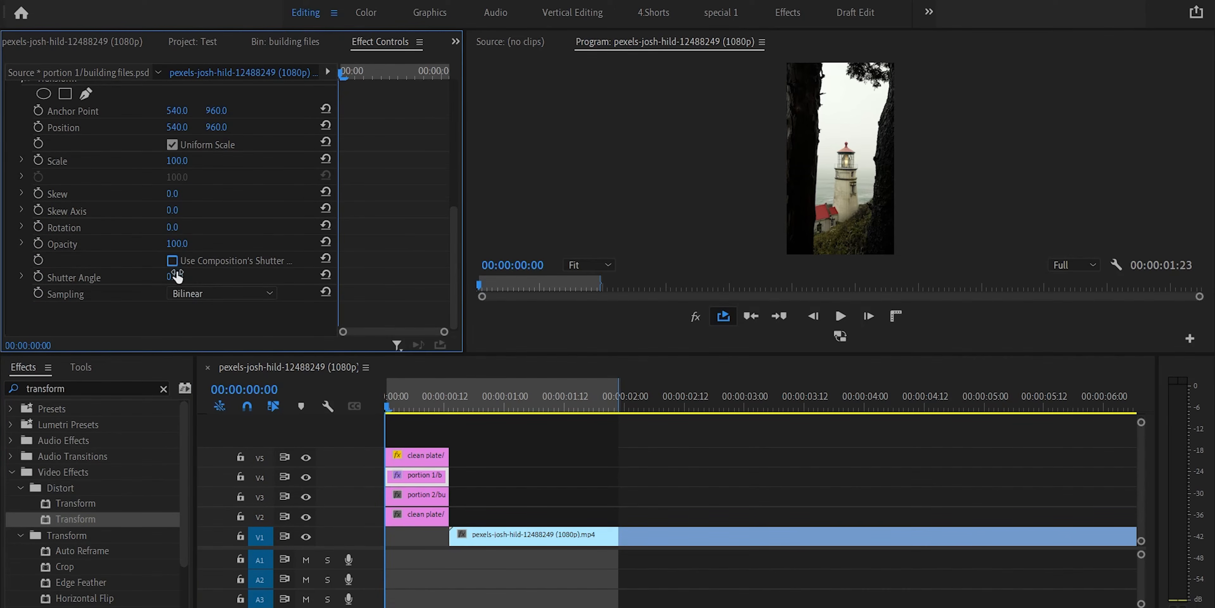
pyautogui.click(176, 277)
pyautogui.write('360')
pyautogui.press('Return')
pyautogui.scroll(2, 184, 276)
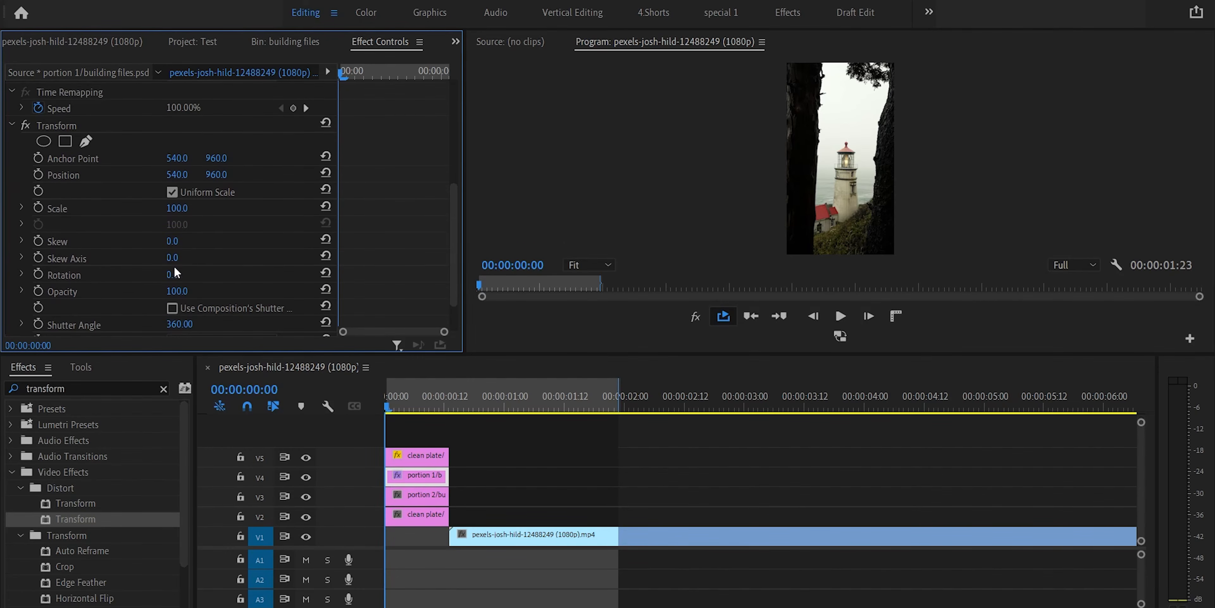
# Keyframe the portion 1 clip's Transform Position from 540,1716 at 00:00:00:00 to 540,960 at 00:00:00:06
pyautogui.moveTo(402, 401); pyautogui.dragTo(416, 403)
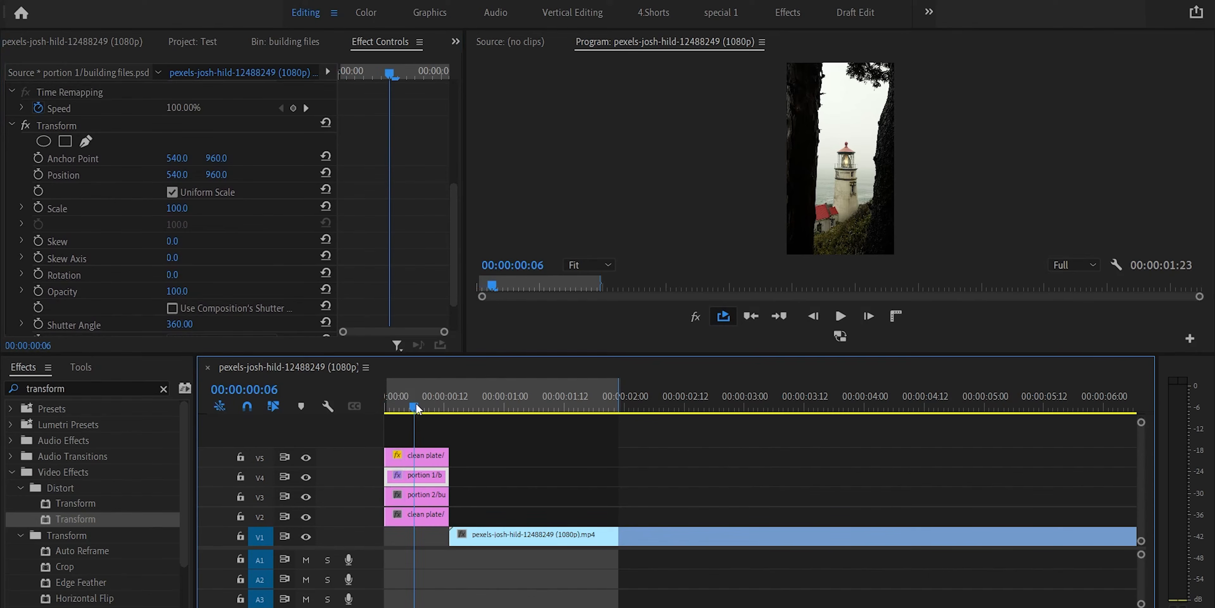
pyautogui.click(38, 175)
pyautogui.moveTo(392, 69); pyautogui.dragTo(324, 74)
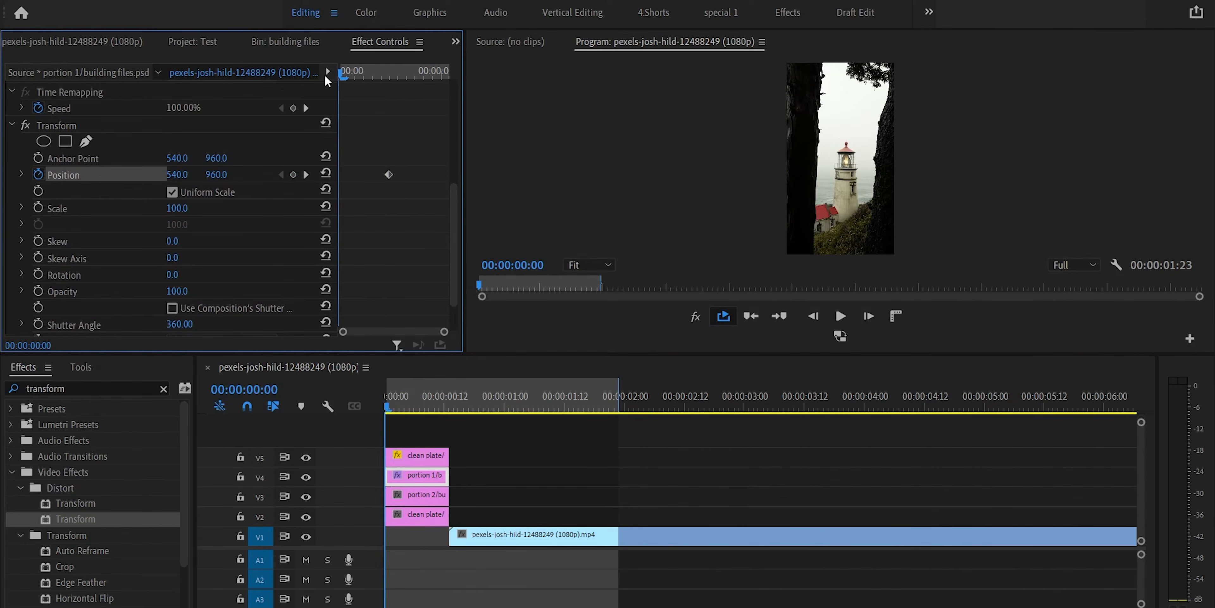
pyautogui.moveTo(216, 175); pyautogui.dragTo(573, 174)
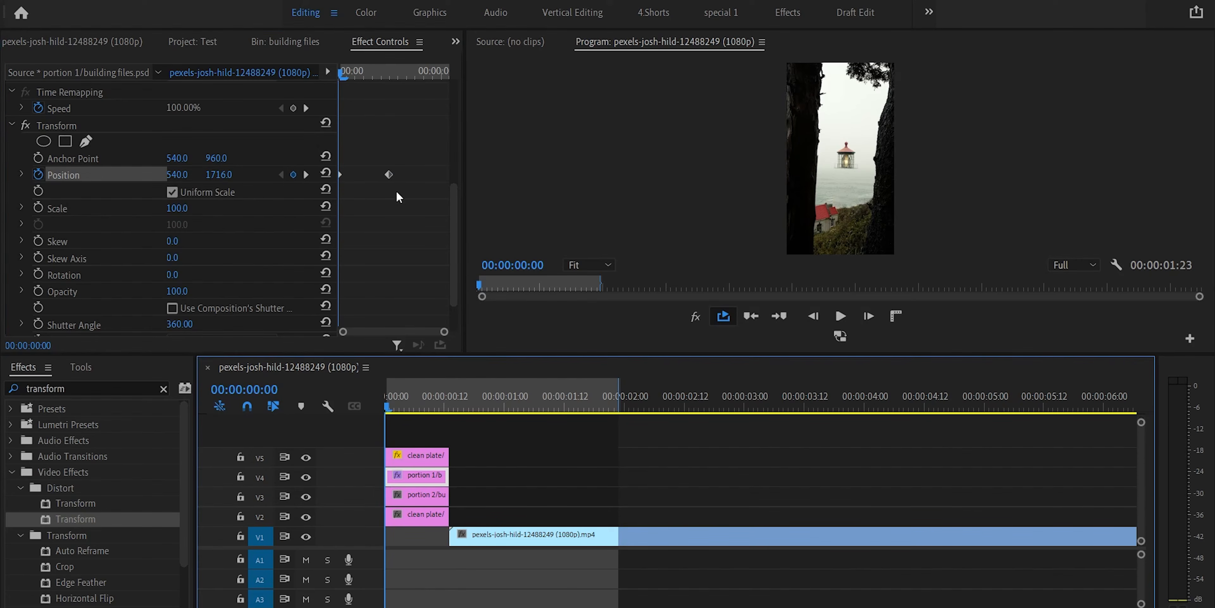
# Apply Ease Out to the portion 1 clip's first Position keyframe and Ease In to its last, and shift the velocity peak toward the start
pyautogui.rightClick(389, 174)
pyautogui.moveTo(519, 302)
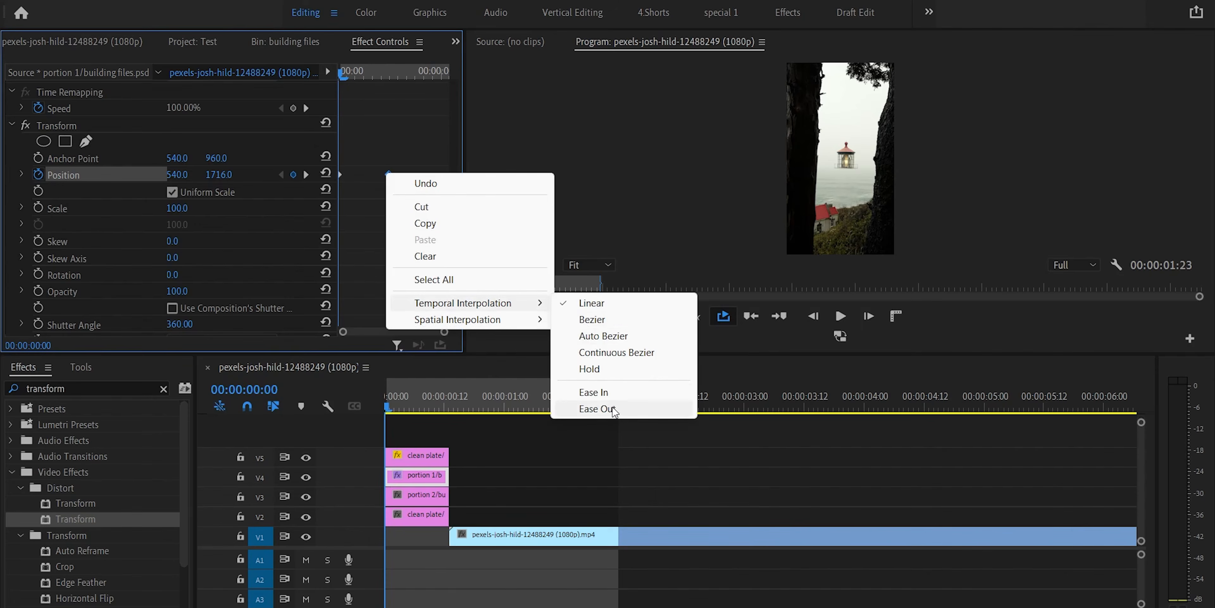
pyautogui.click(608, 393)
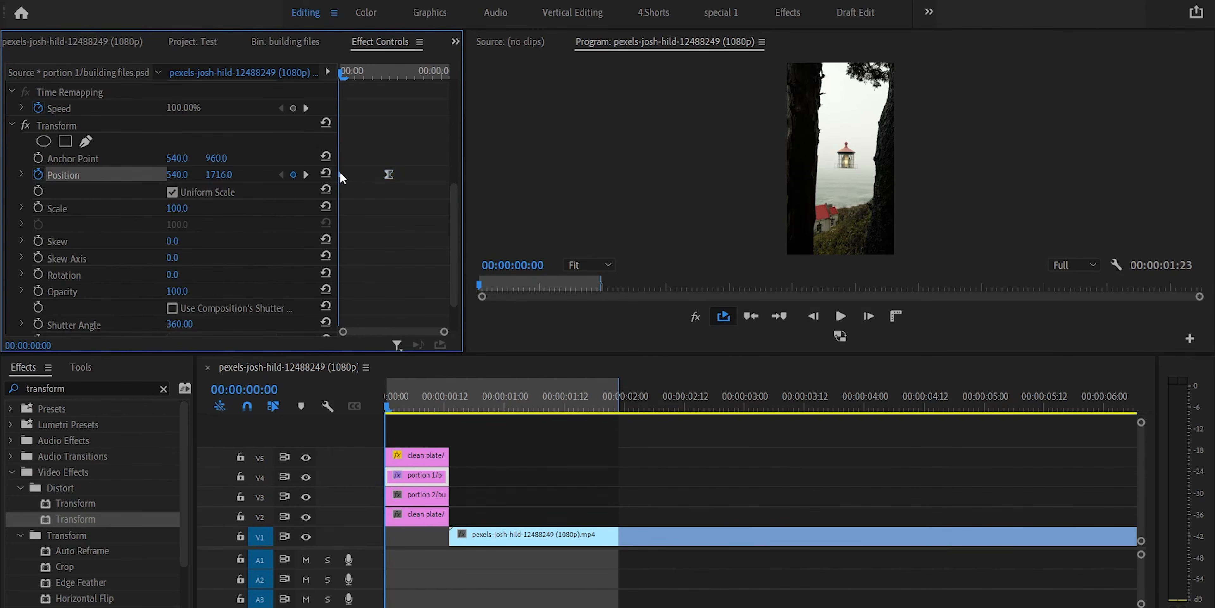
pyautogui.rightClick(340, 173)
pyautogui.moveTo(472, 302)
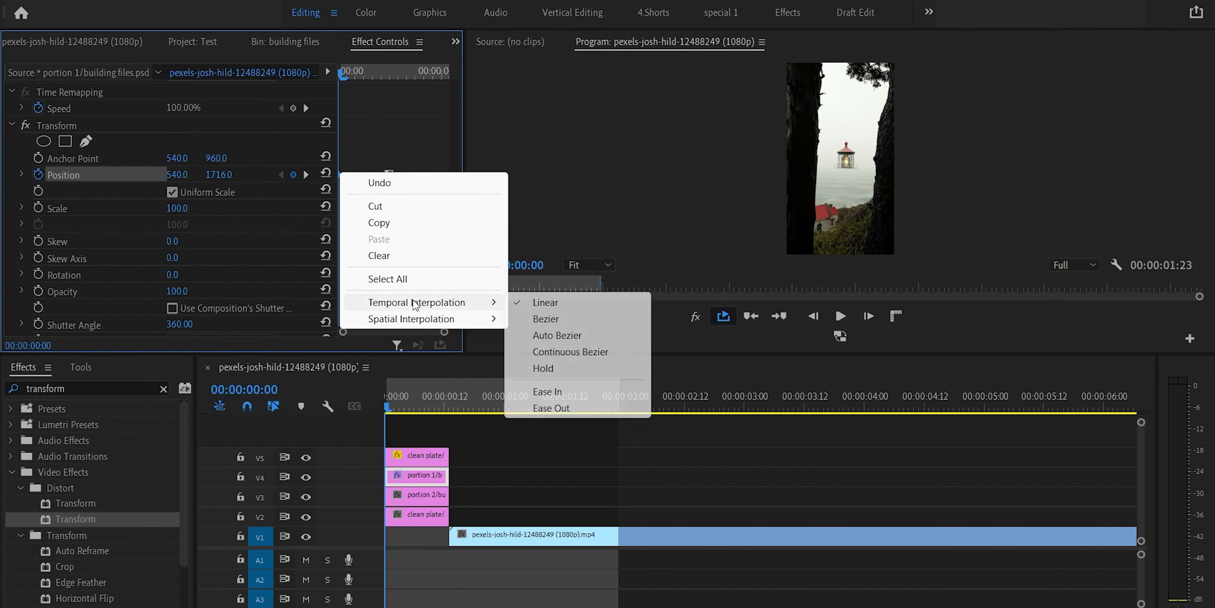
pyautogui.click(547, 408)
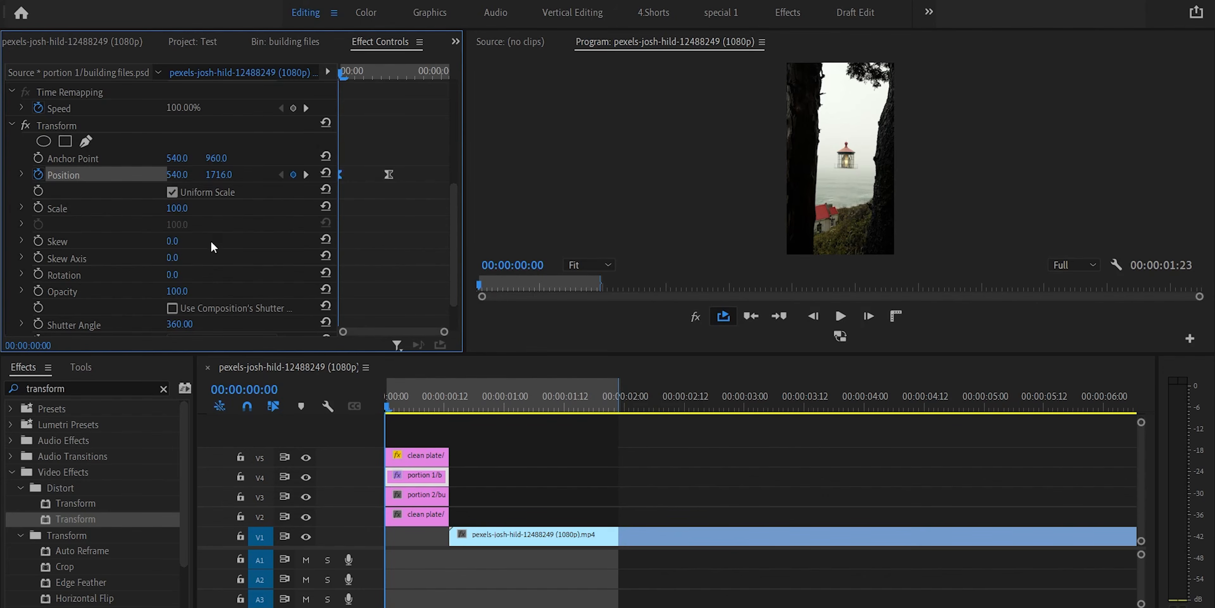
pyautogui.click(21, 174)
pyautogui.moveTo(383, 223); pyautogui.dragTo(356, 226)
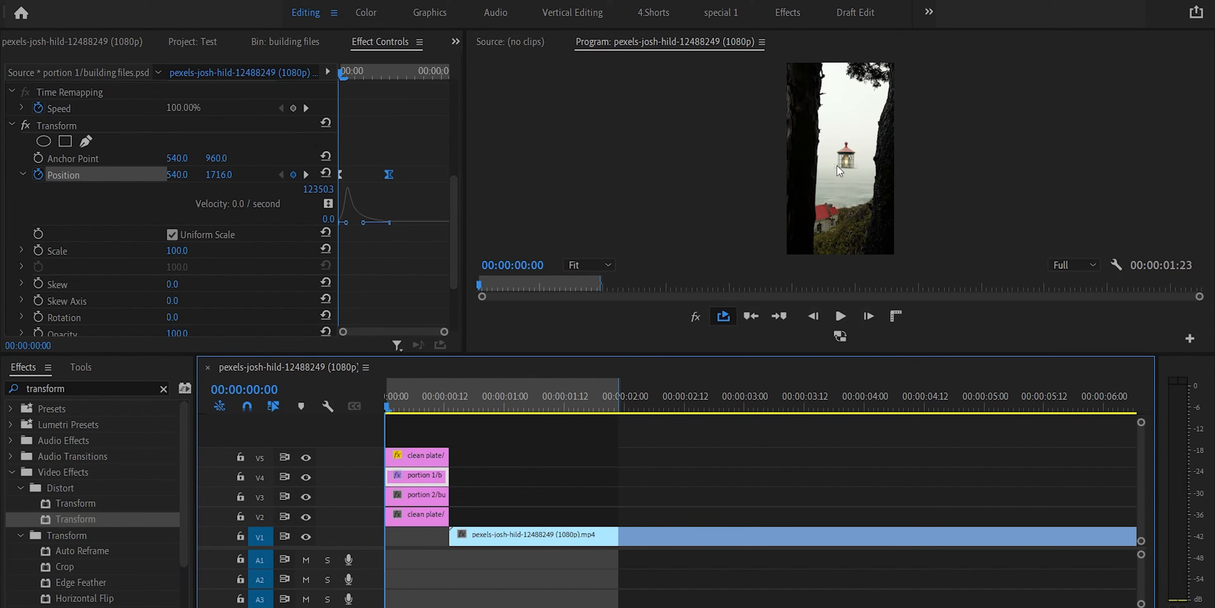
# Copy the portion 1 clip's keyframed Transform effect onto the portion 2/building files.psd clip on V3
pyautogui.click(74, 128)
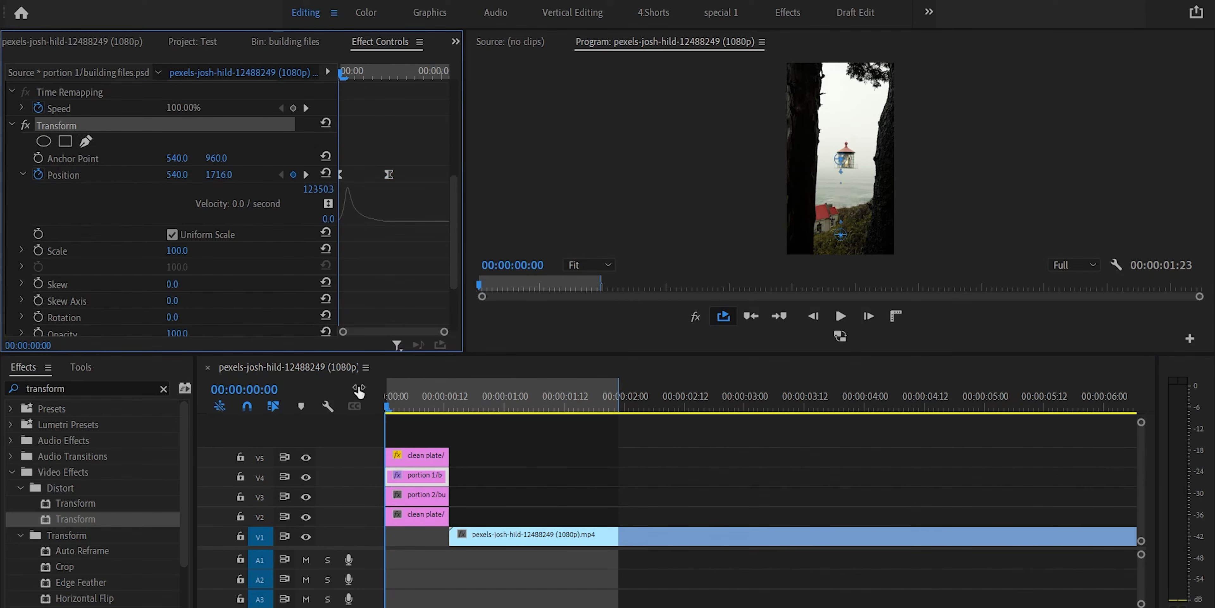
pyautogui.click(418, 501)
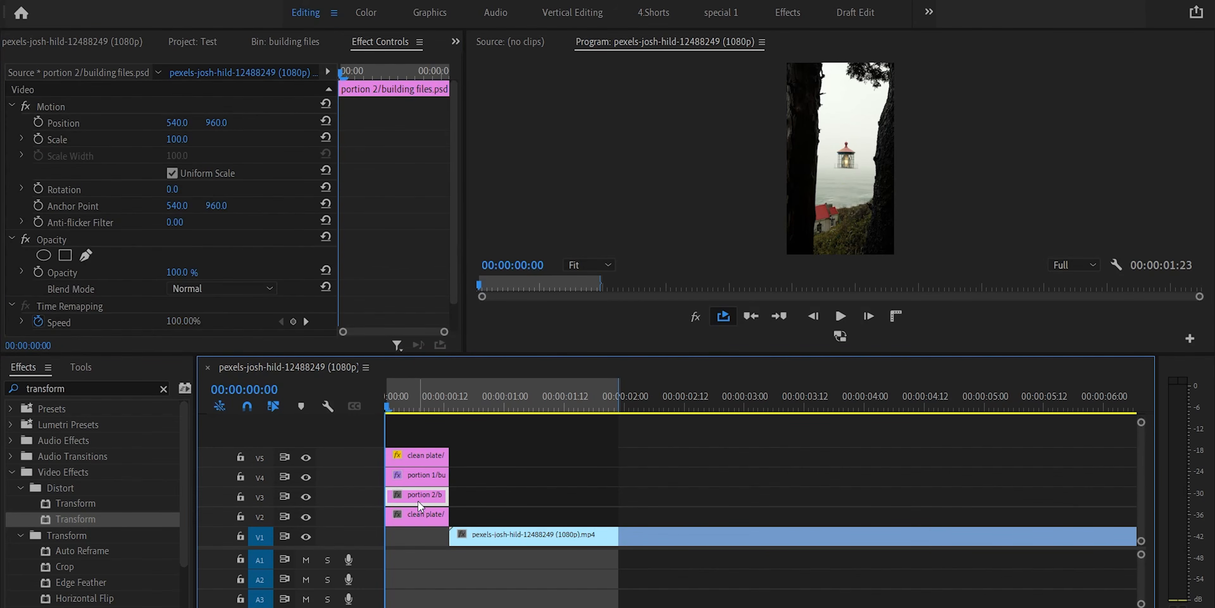
pyautogui.hotkey('ctrl', 'v')
pyautogui.scroll(-5, 323, 211)
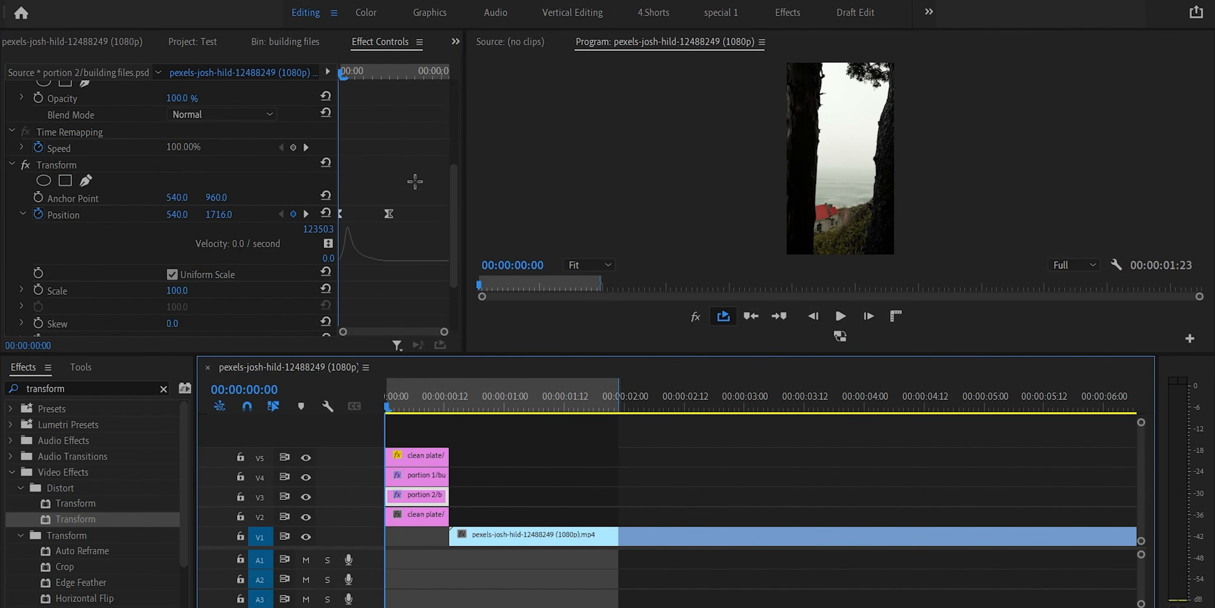
# Delay both Transform Position keyframes of the portion 2 clip by a few frames and play back the staggered rise
pyautogui.click(319, 239)
pyautogui.moveTo(415, 182); pyautogui.dragTo(319, 240)
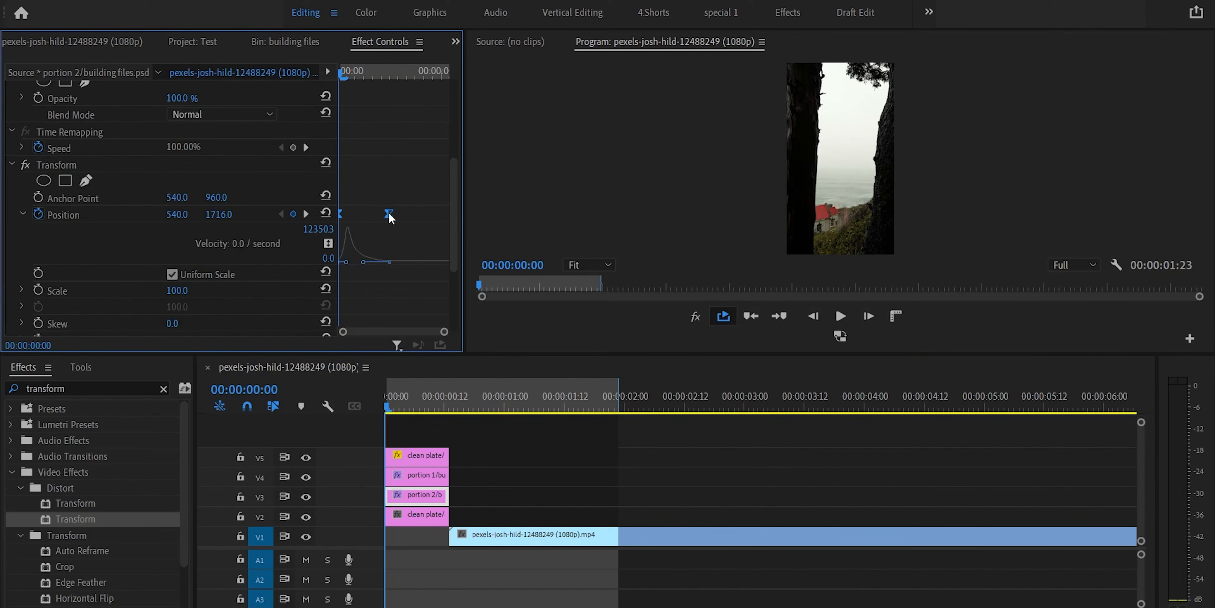
pyautogui.moveTo(390, 217); pyautogui.dragTo(421, 217)
pyautogui.press('space')
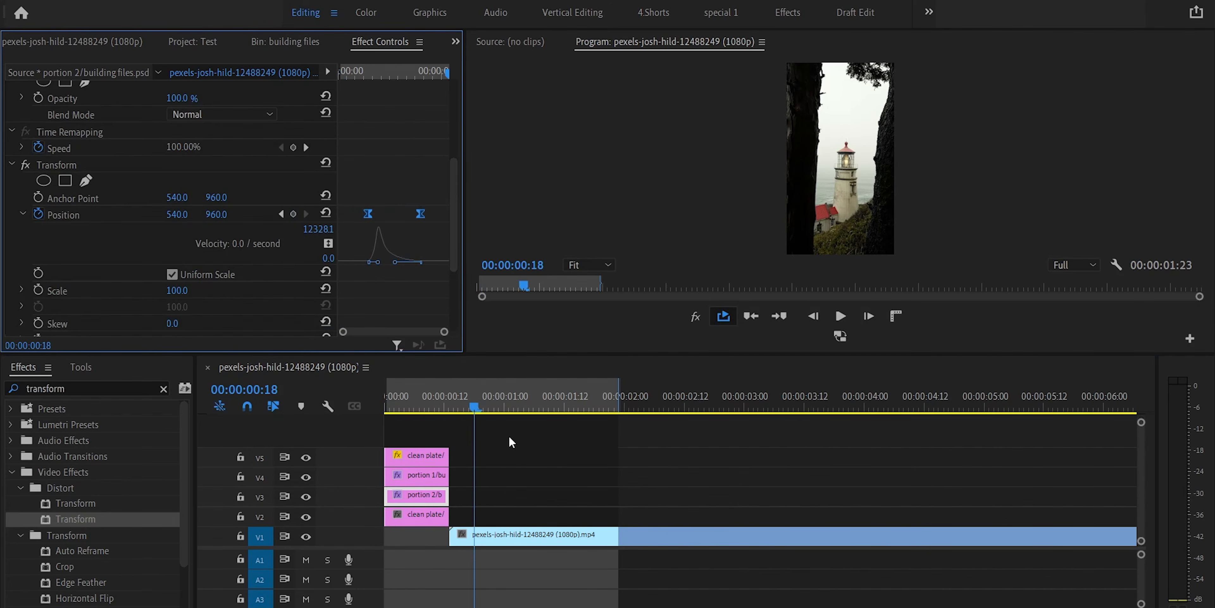